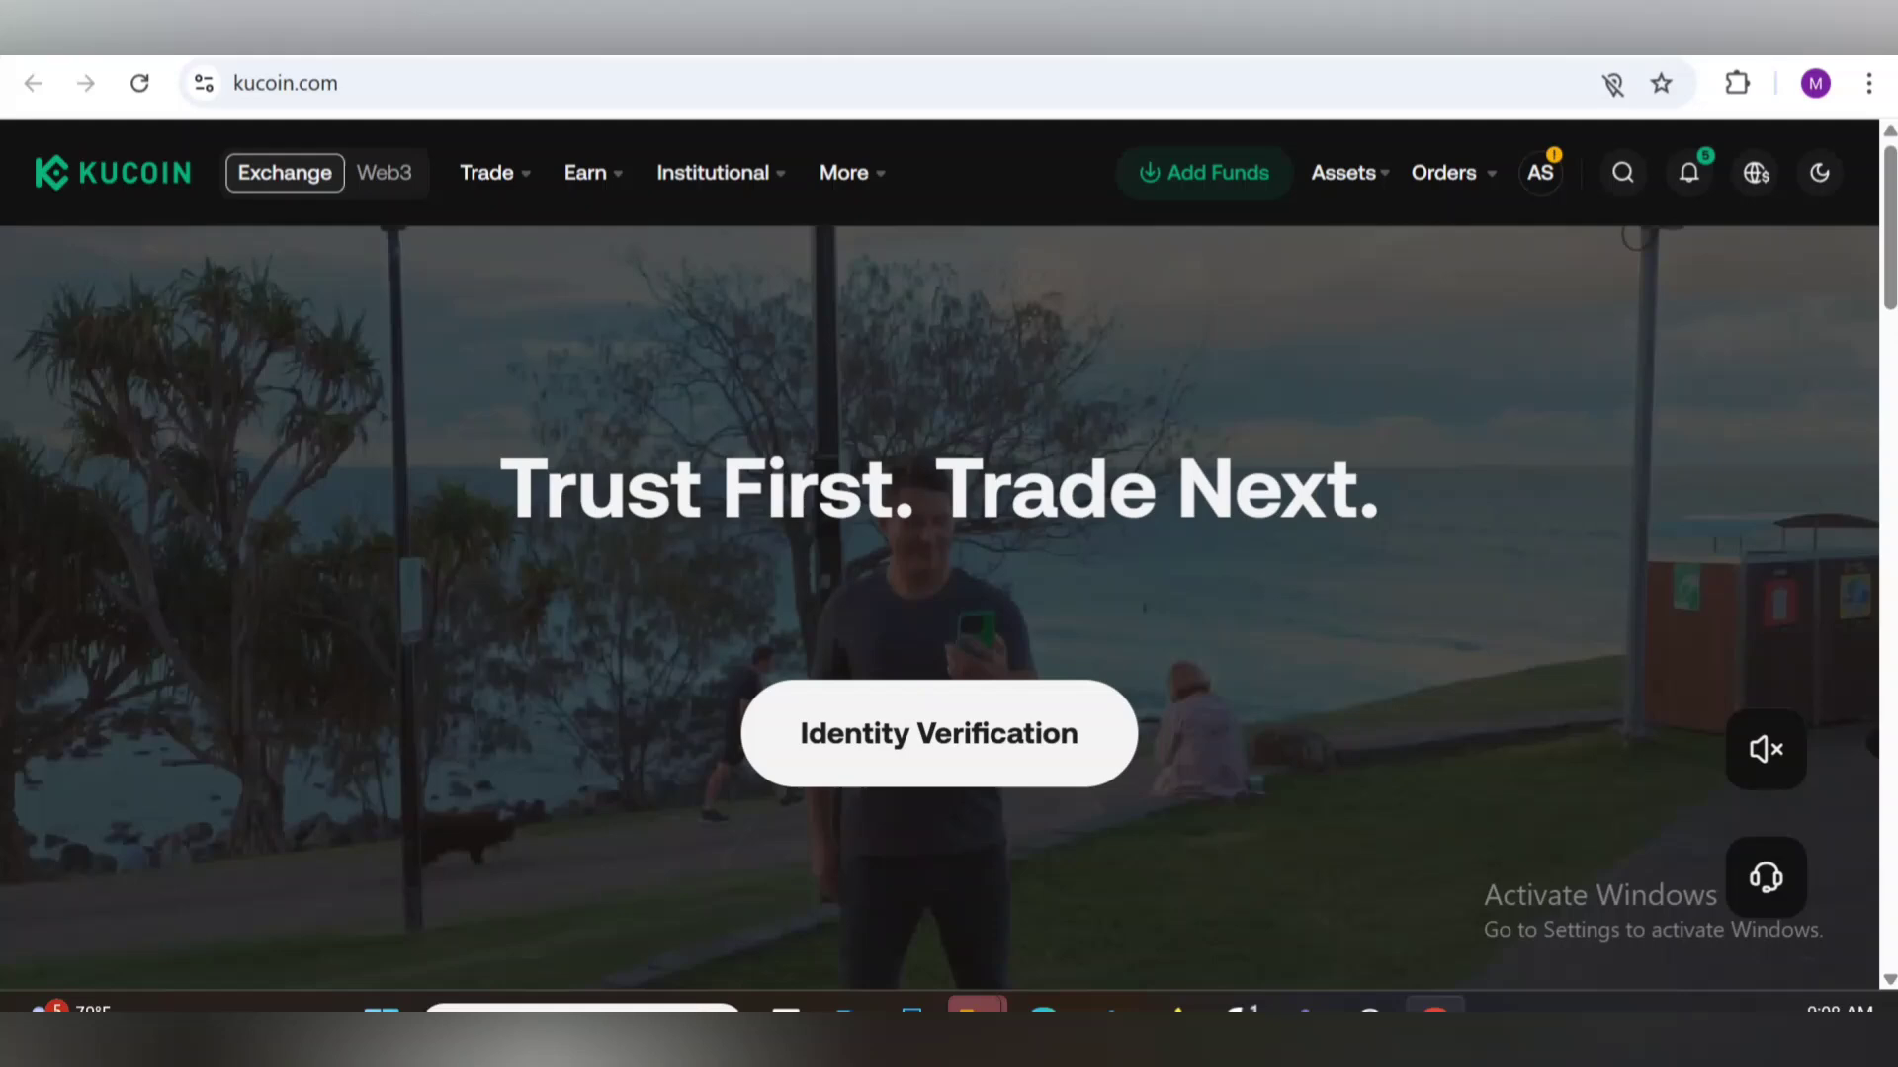
{"action": "scroll", "coordinate": [950, 593], "scroll_direction": "down", "scroll_amount": 2}
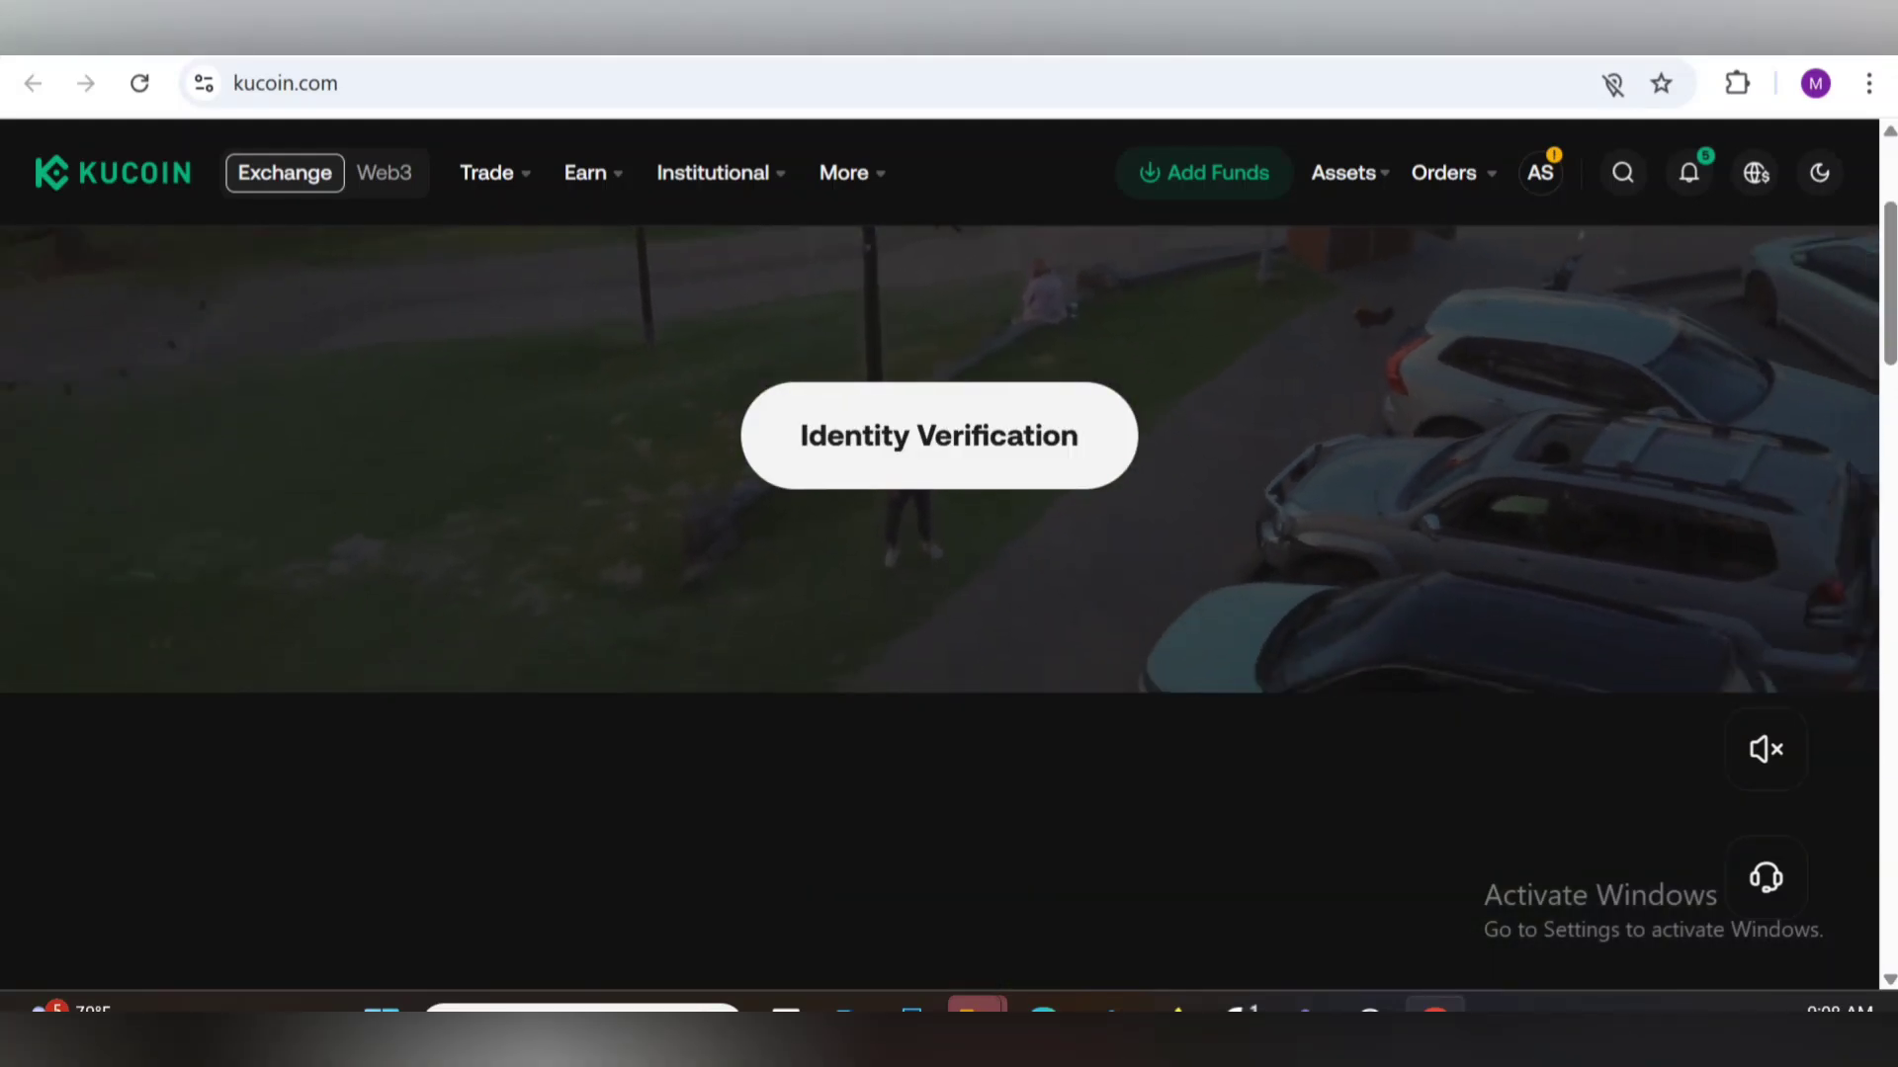
{"action": "scroll", "coordinate": [950, 593], "scroll_direction": "down", "scroll_amount": 2}
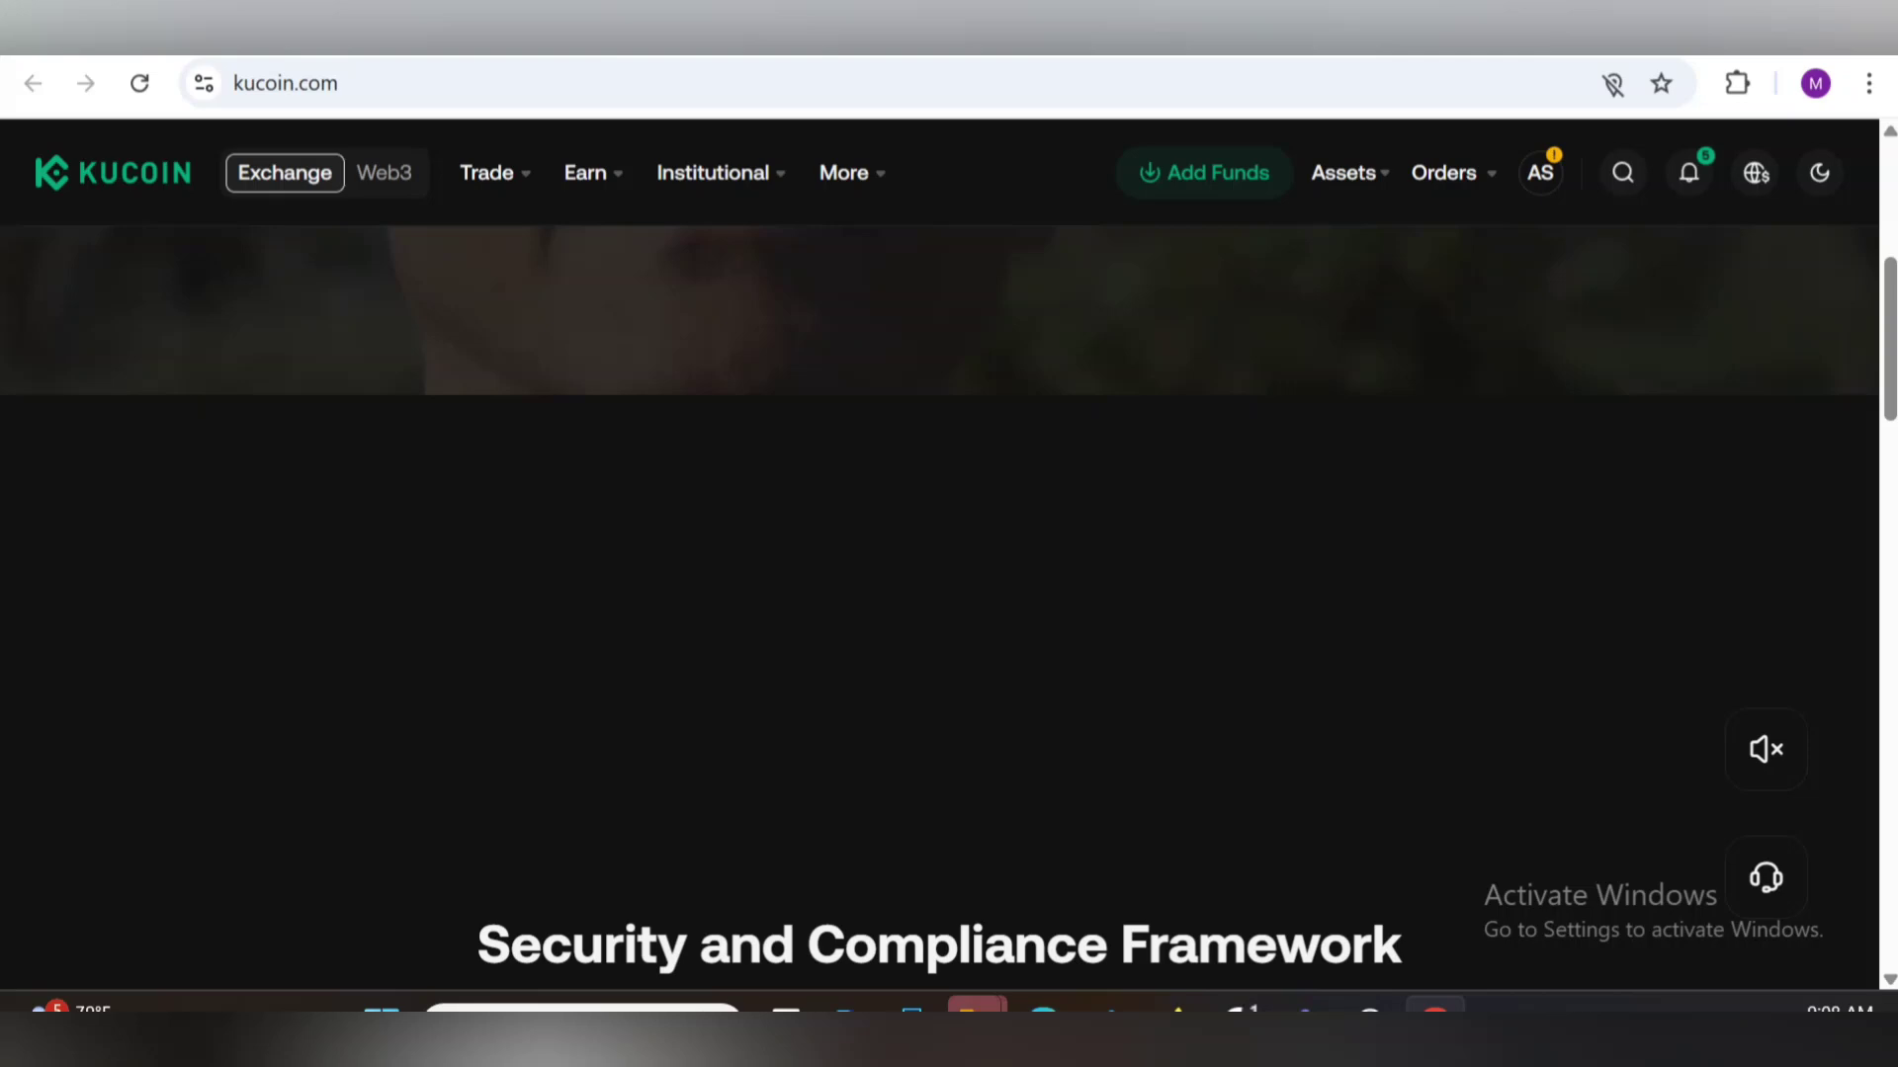
{"action": "scroll", "coordinate": [949, 594], "scroll_direction": "down", "scroll_amount": 1}
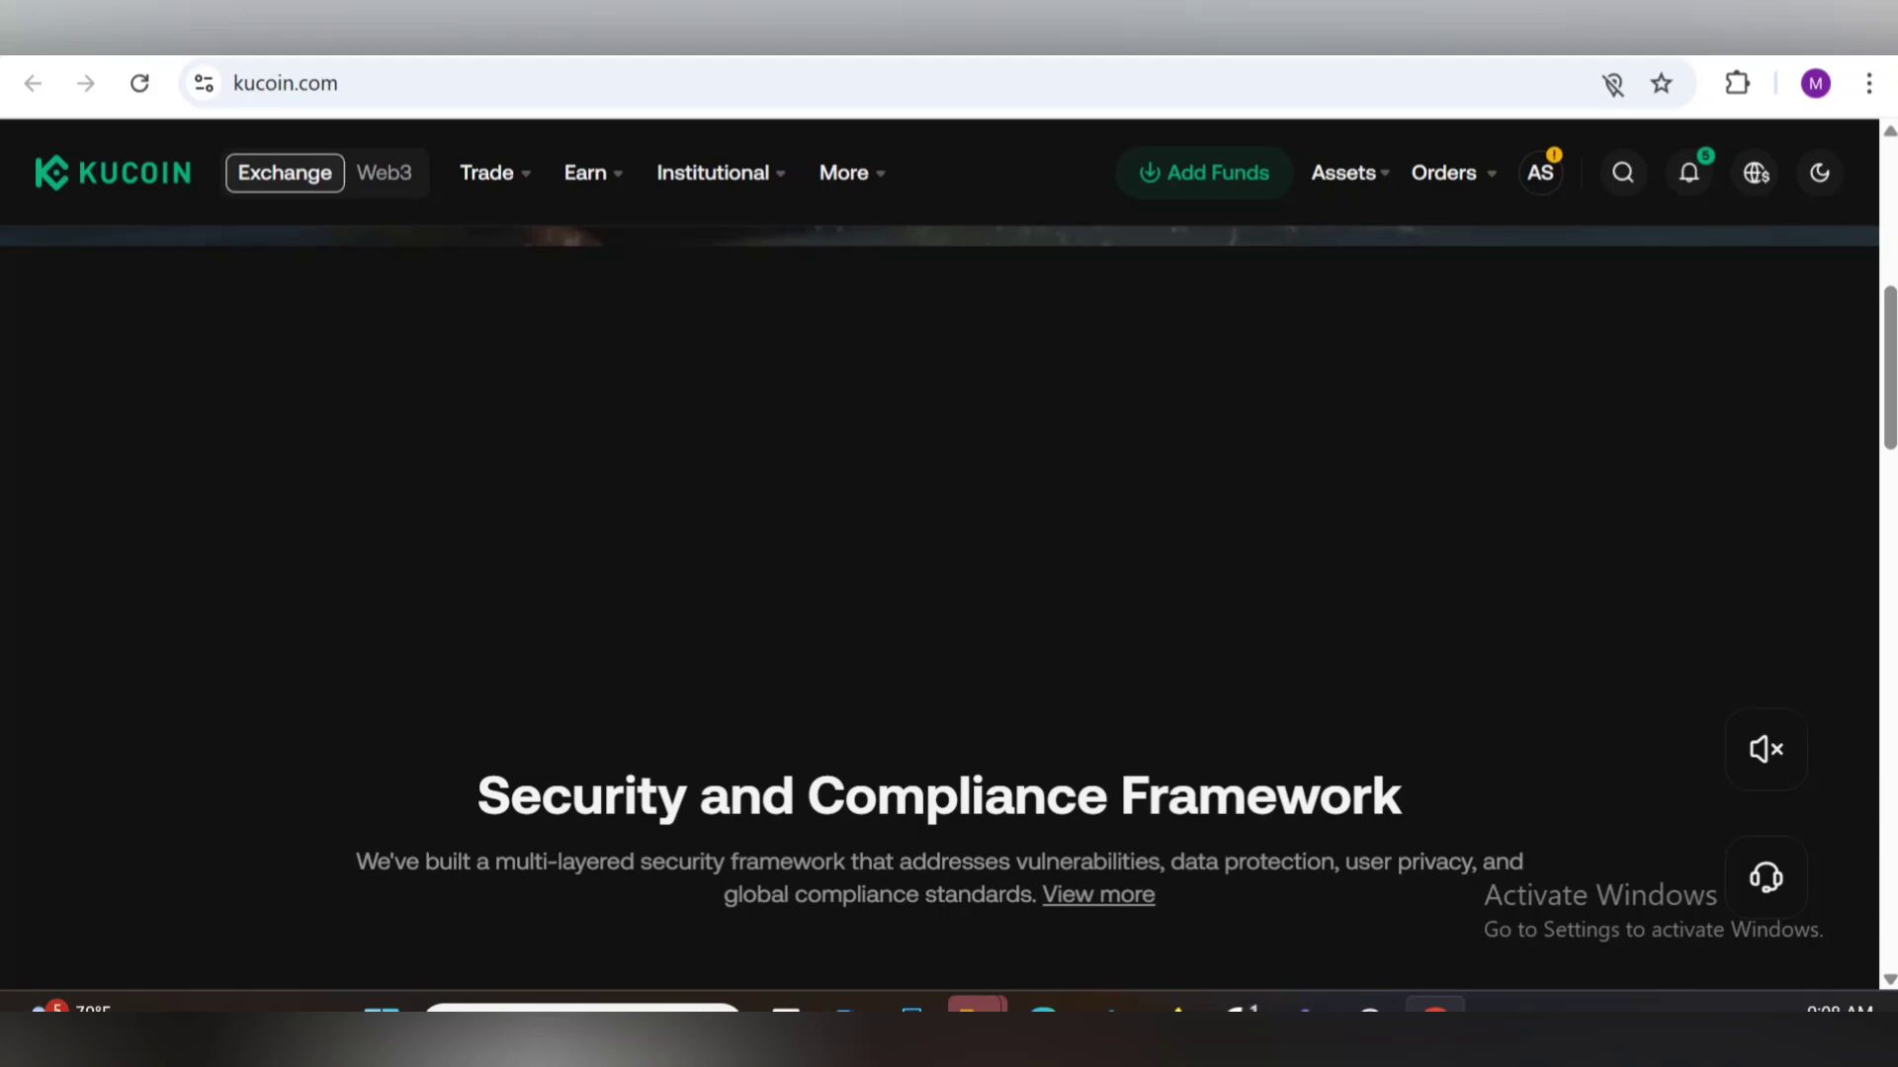
{"action": "scroll", "coordinate": [950, 593], "scroll_direction": "down", "scroll_amount": 2}
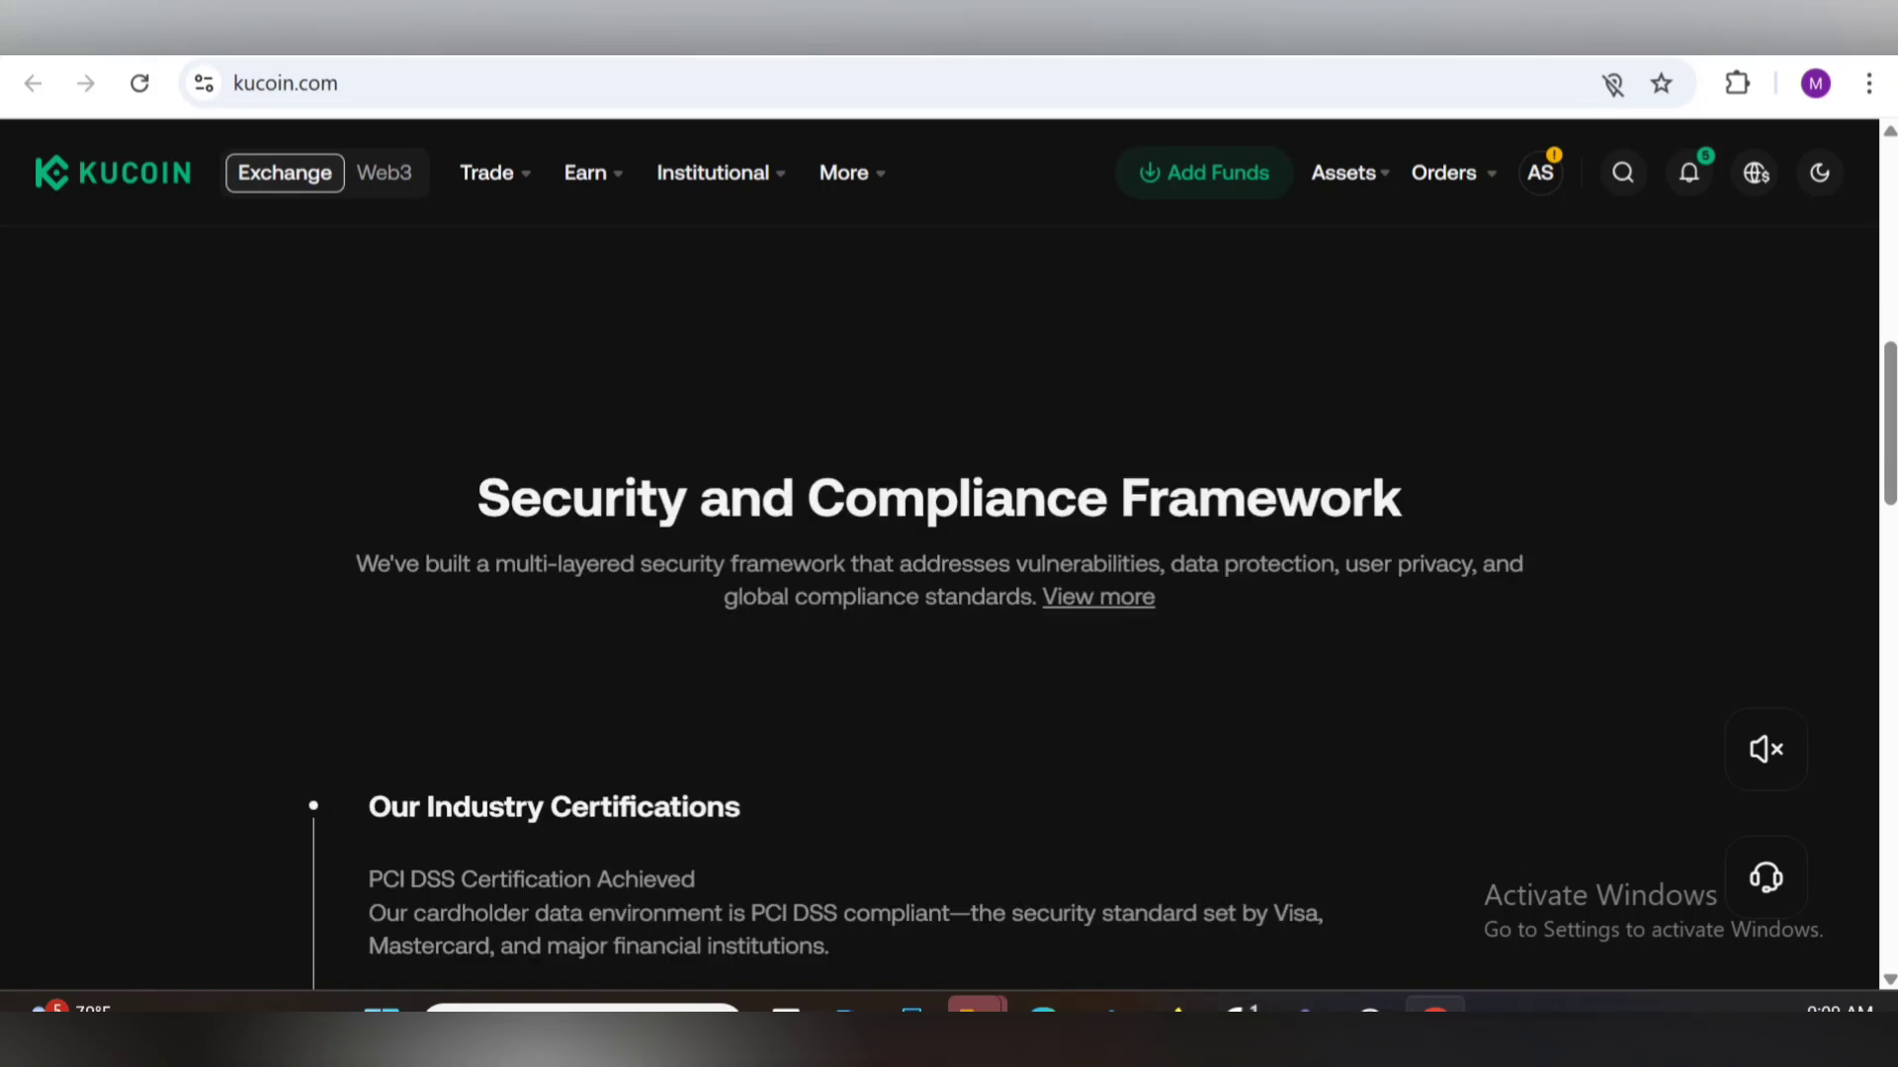
{"action": "scroll", "coordinate": [949, 593], "scroll_direction": "down", "scroll_amount": 1}
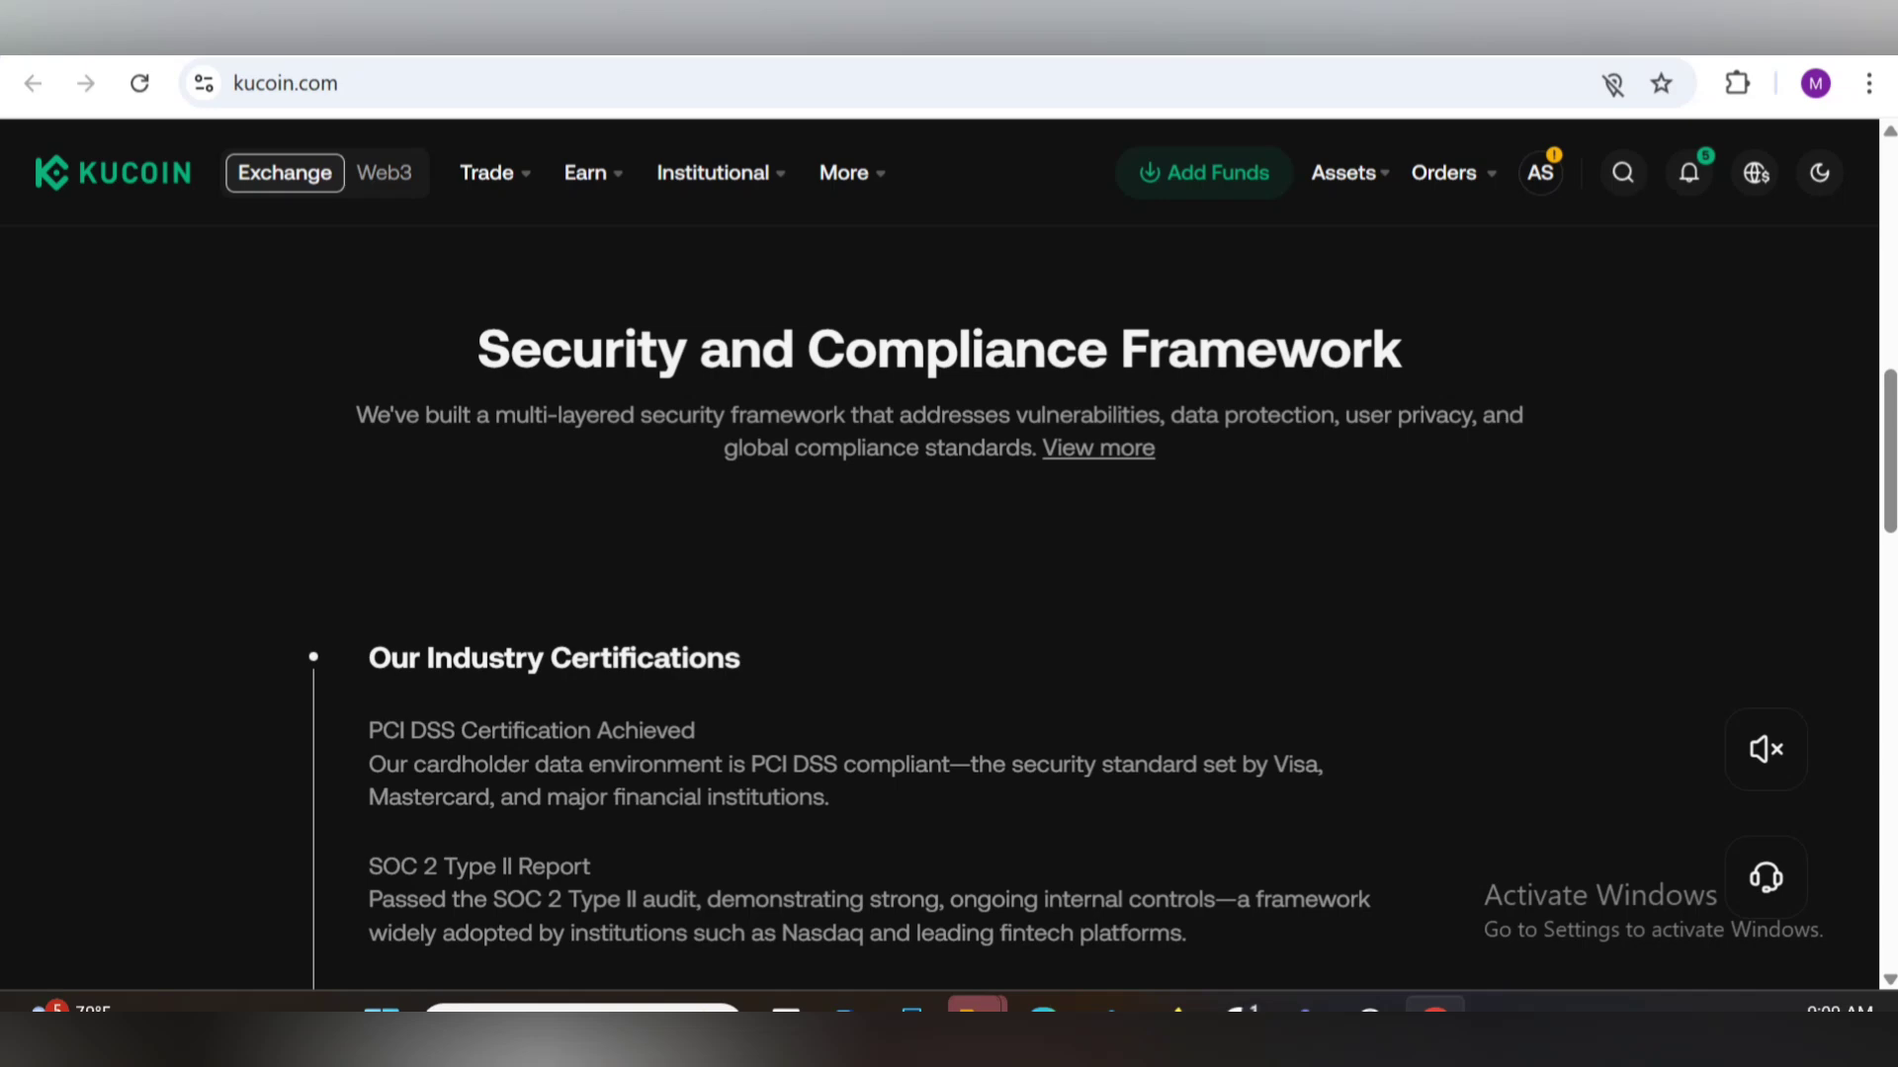
{"action": "scroll", "coordinate": [949, 594], "scroll_direction": "up", "scroll_amount": 1}
{"action": "scroll", "coordinate": [950, 593], "scroll_direction": "up", "scroll_amount": 3}
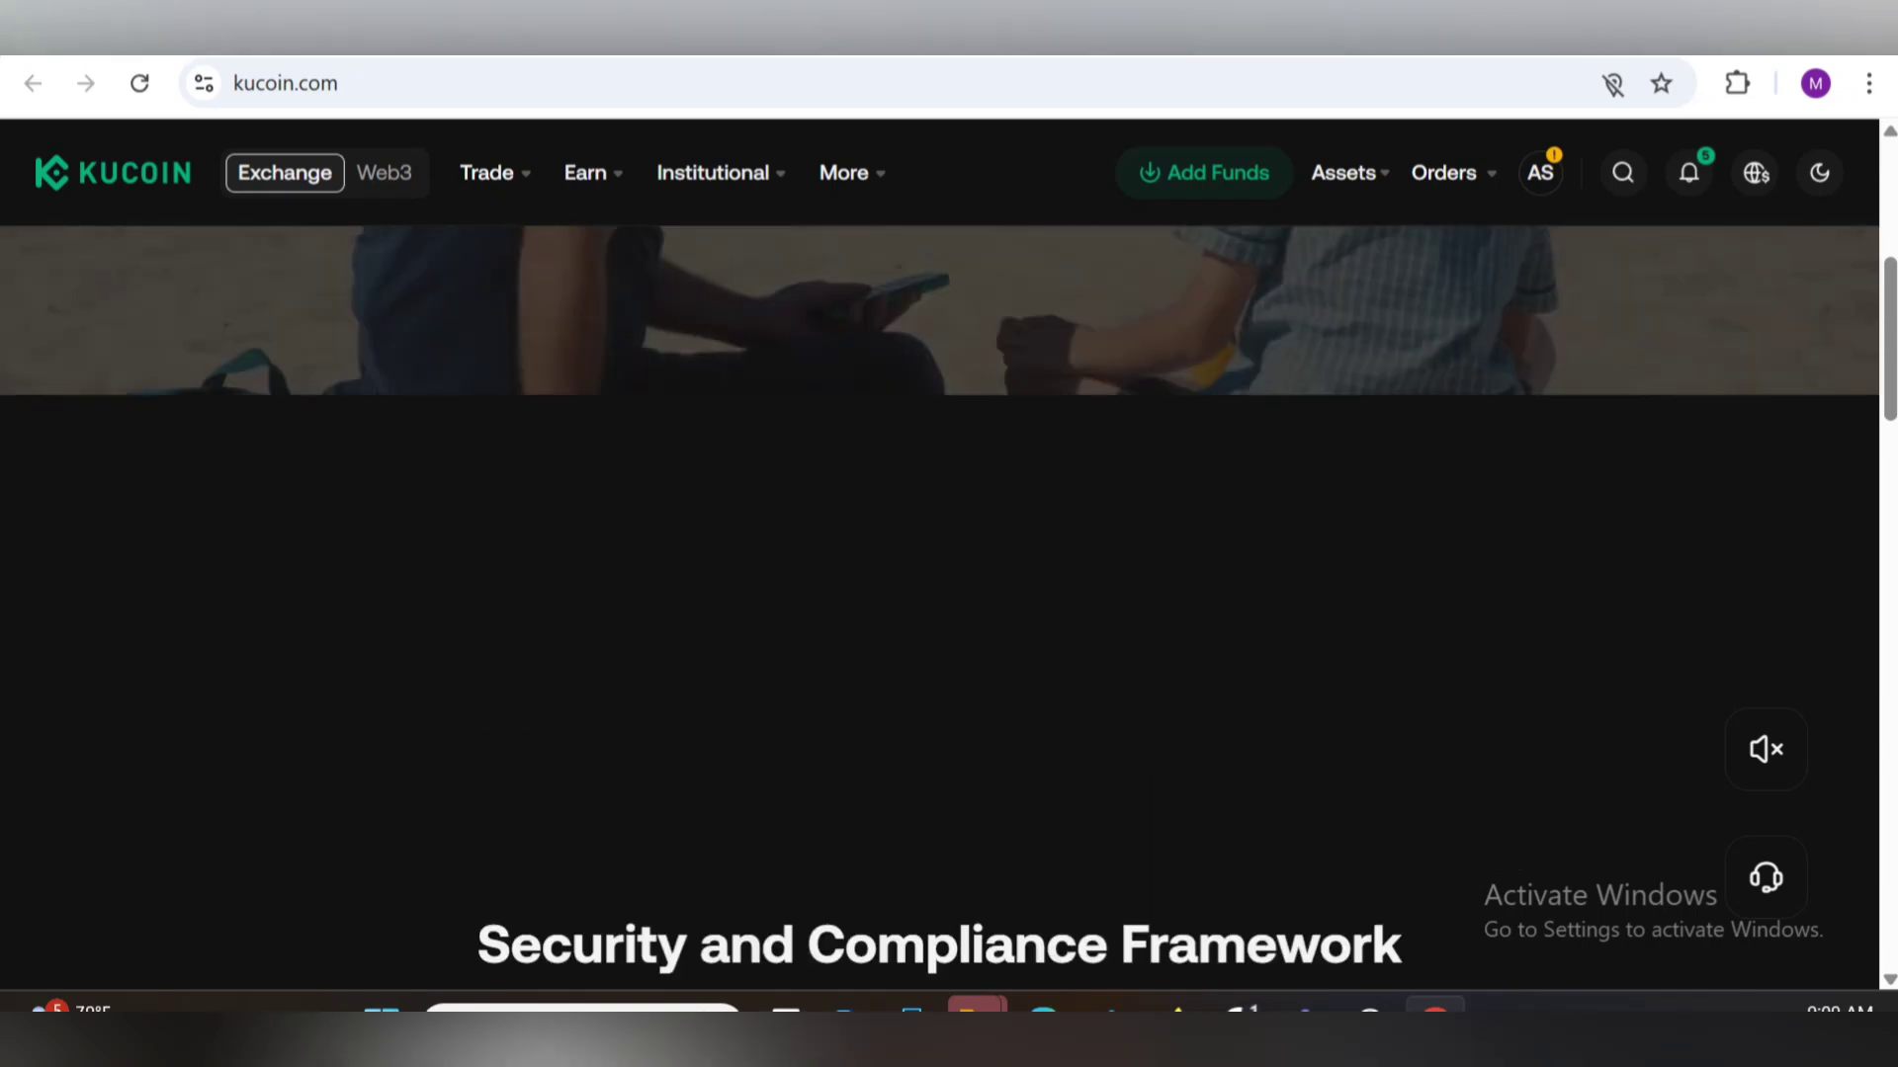
{"action": "scroll", "coordinate": [949, 593], "scroll_direction": "up", "scroll_amount": 4}
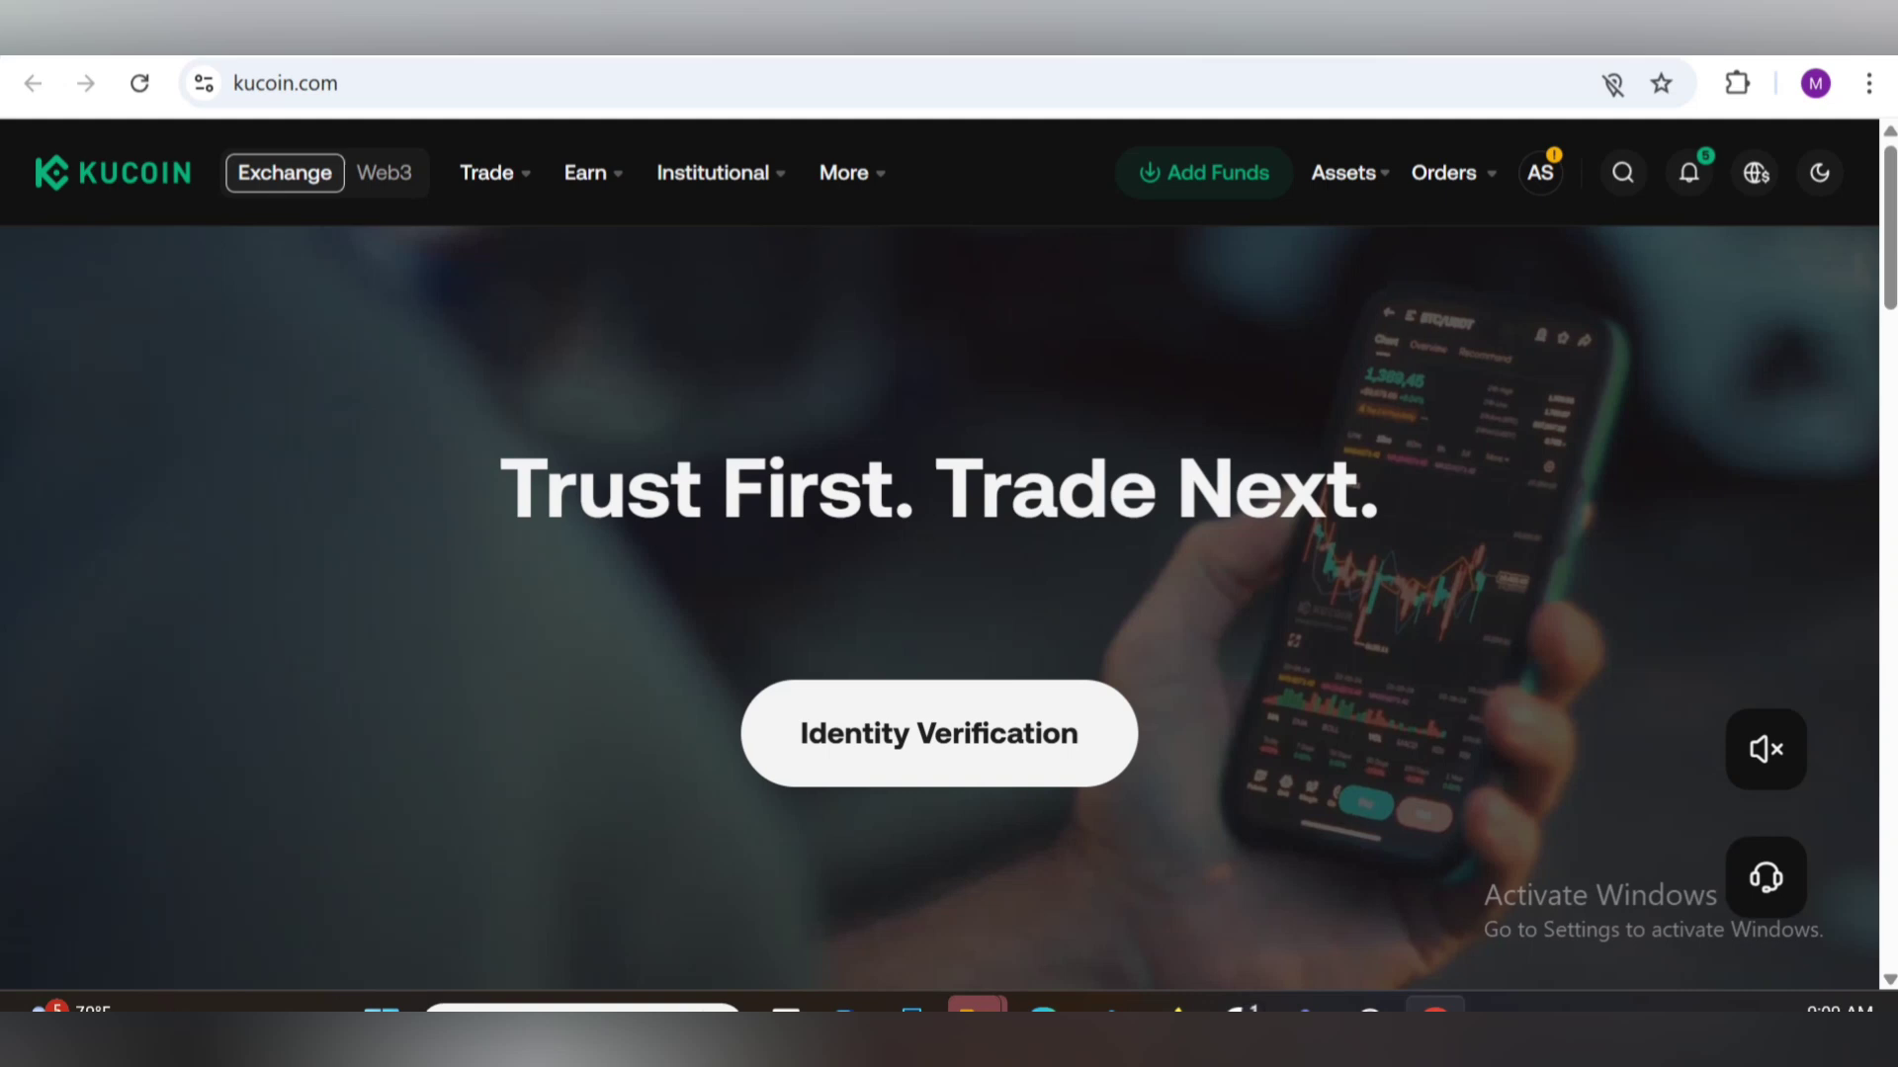
{"action": "scroll", "coordinate": [949, 593], "scroll_direction": "down", "scroll_amount": 2}
{"action": "scroll", "coordinate": [950, 594], "scroll_direction": "down", "scroll_amount": 3}
{"action": "scroll", "coordinate": [949, 594], "scroll_direction": "up", "scroll_amount": 3}
{"action": "scroll", "coordinate": [950, 593], "scroll_direction": "up", "scroll_amount": 3}
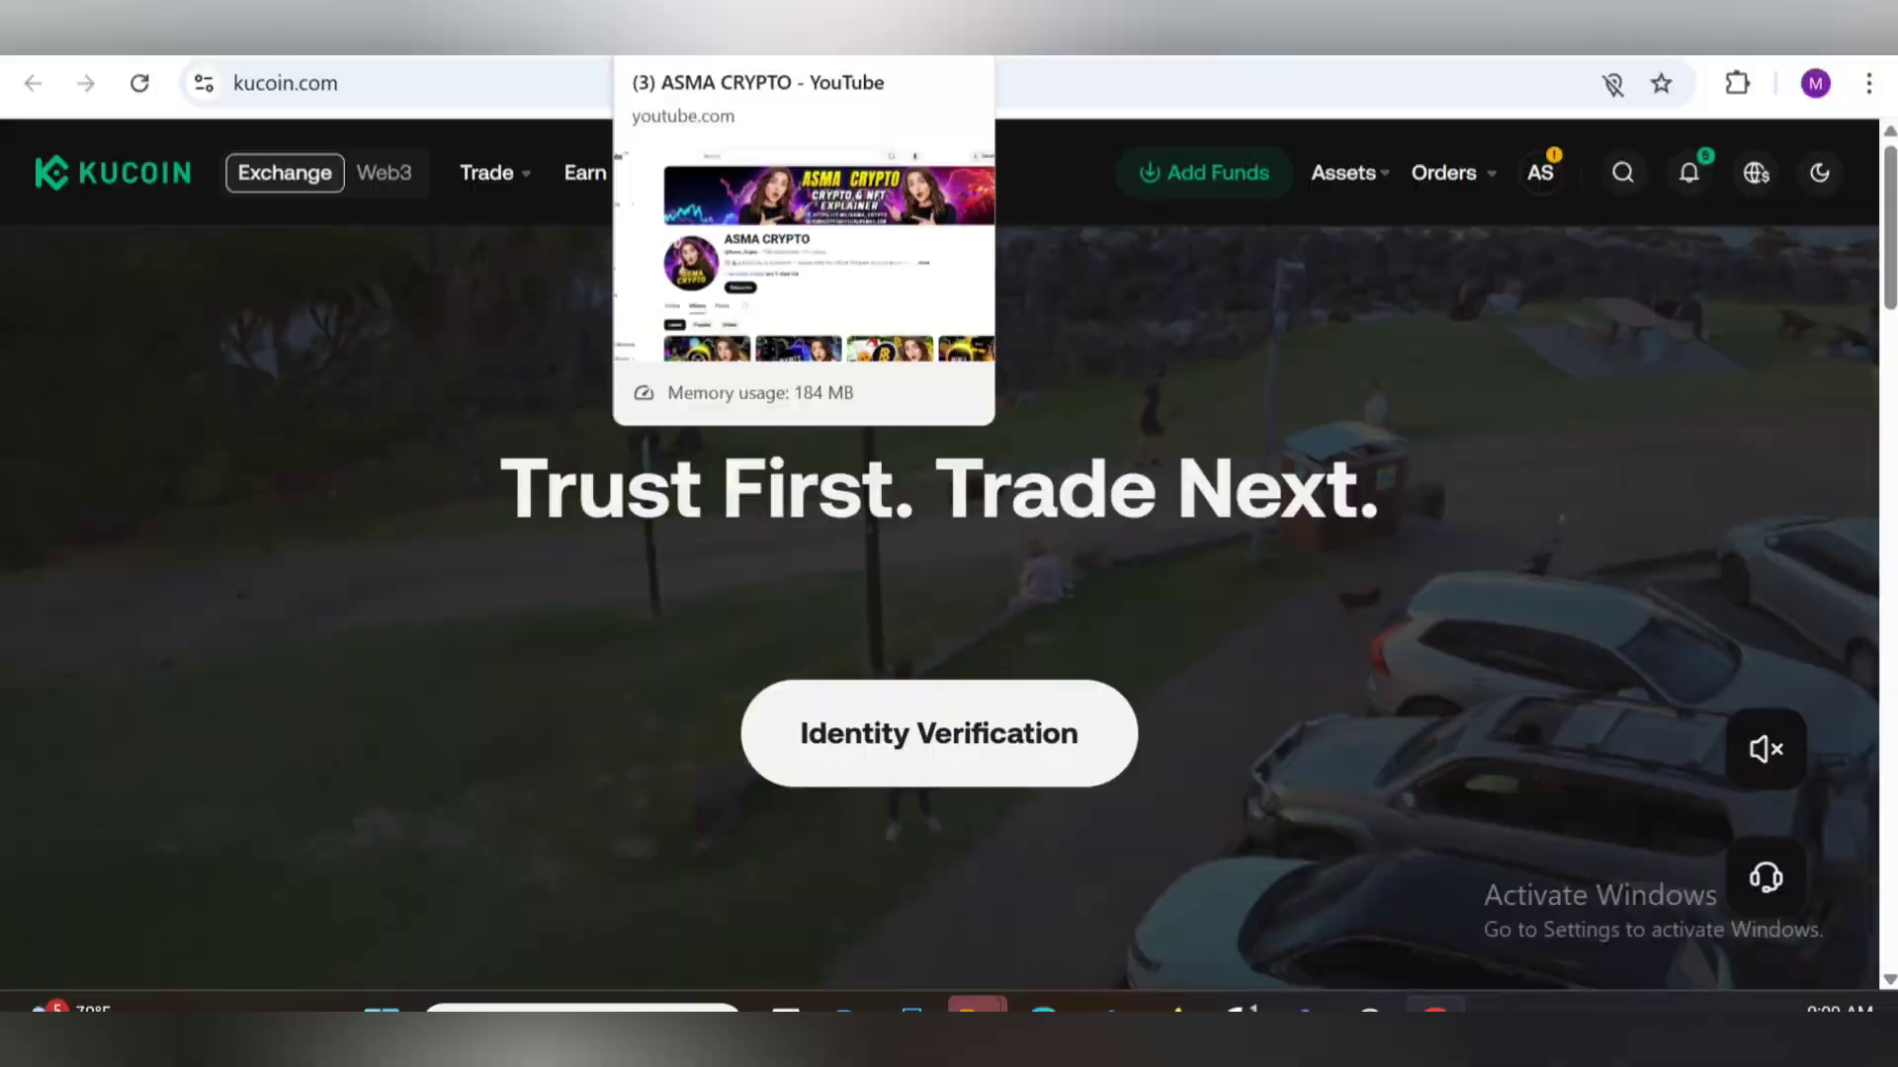
Switch to the crypto explainer YouTube channel tab and subscribe to the channel
{"action": "left_click", "coordinate": [711, 23]}
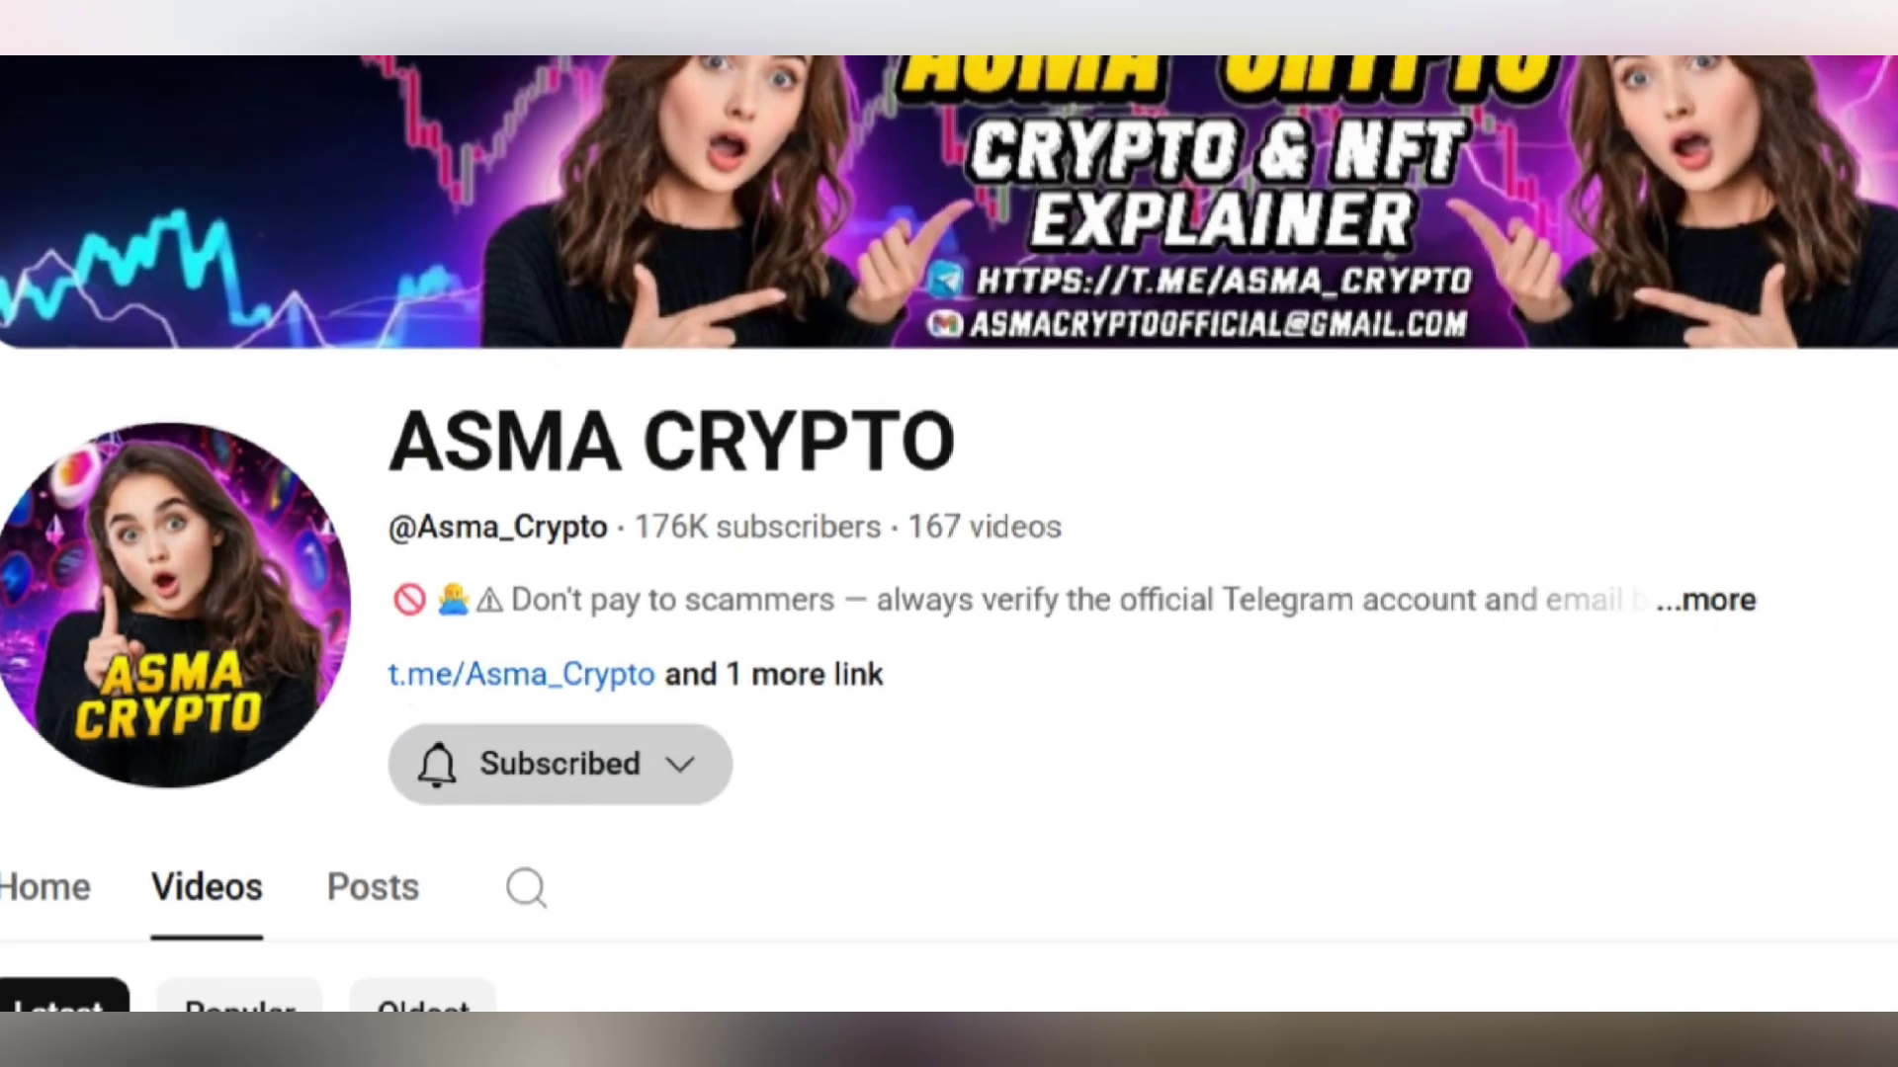
{"action": "left_click", "coordinate": [683, 667]}
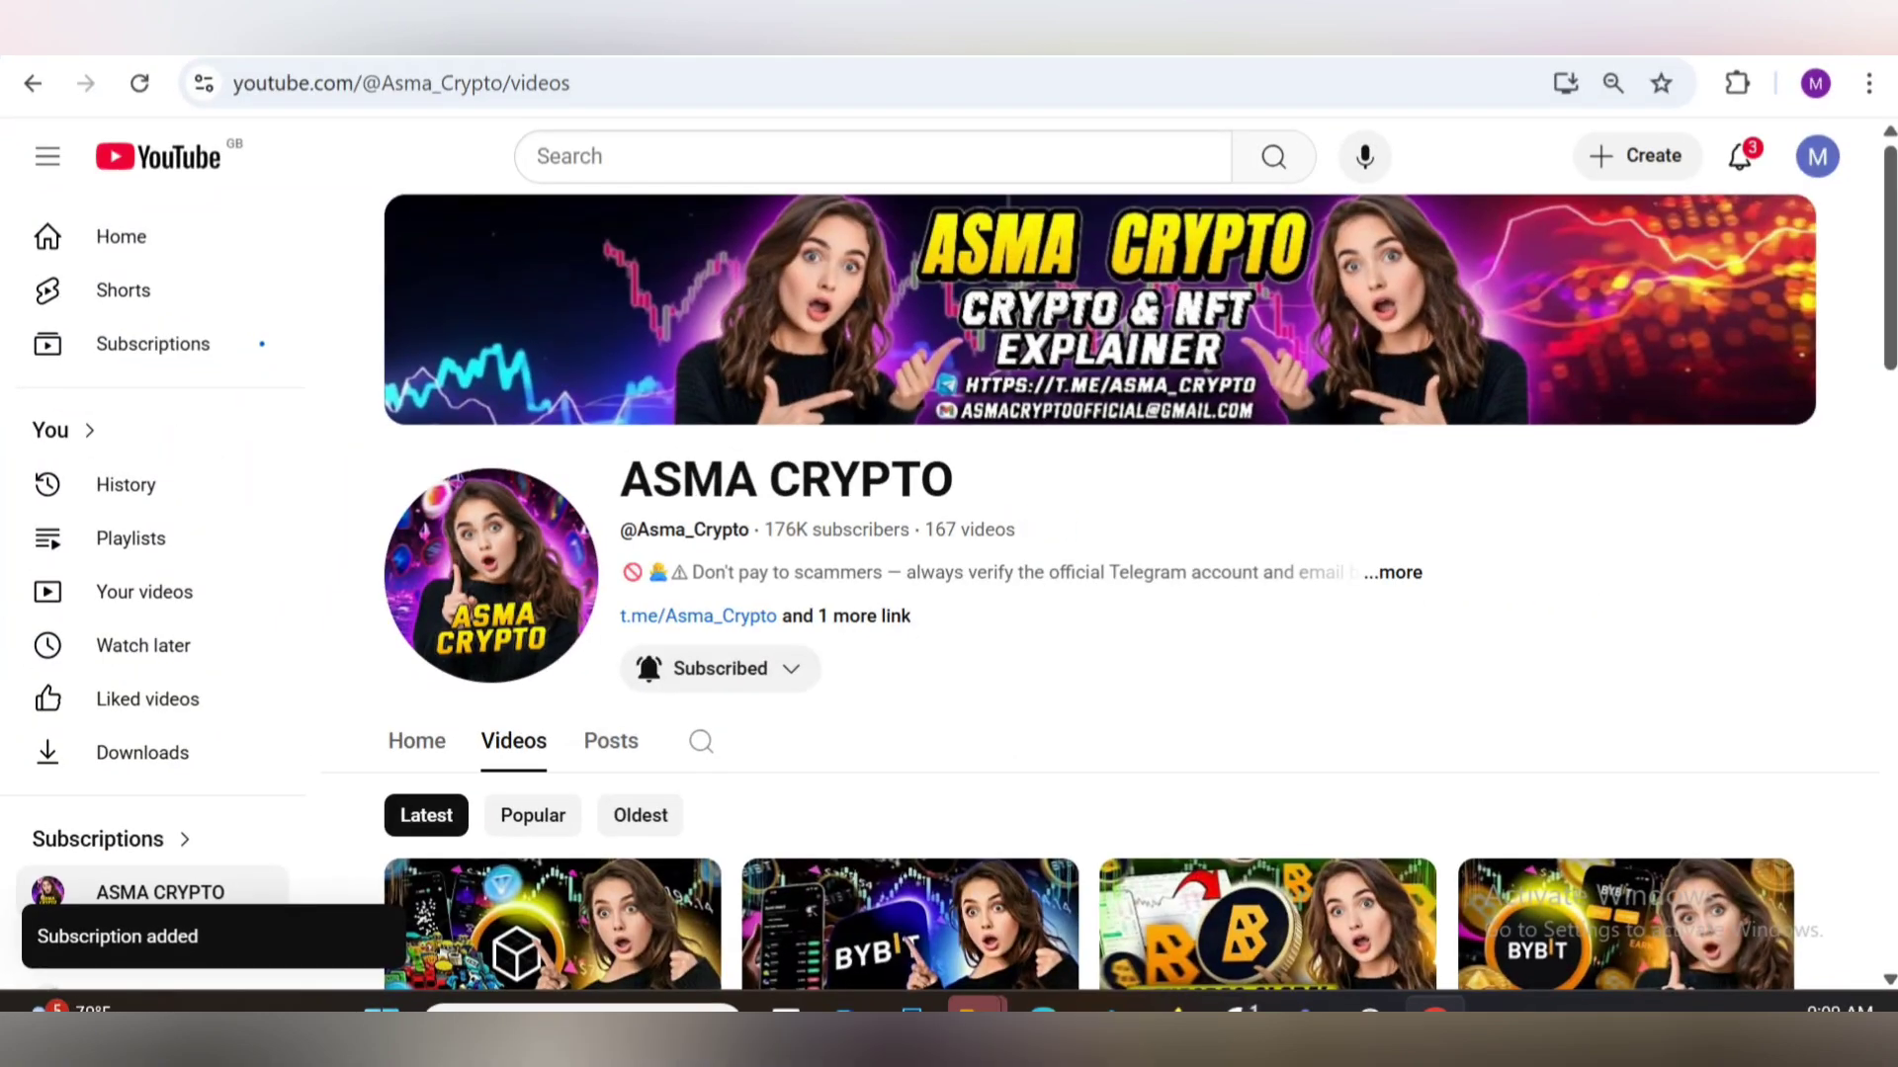
{"action": "scroll", "coordinate": [1038, 667], "scroll_direction": "down", "scroll_amount": 5}
{"action": "scroll", "coordinate": [1038, 668], "scroll_direction": "up", "scroll_amount": 5}
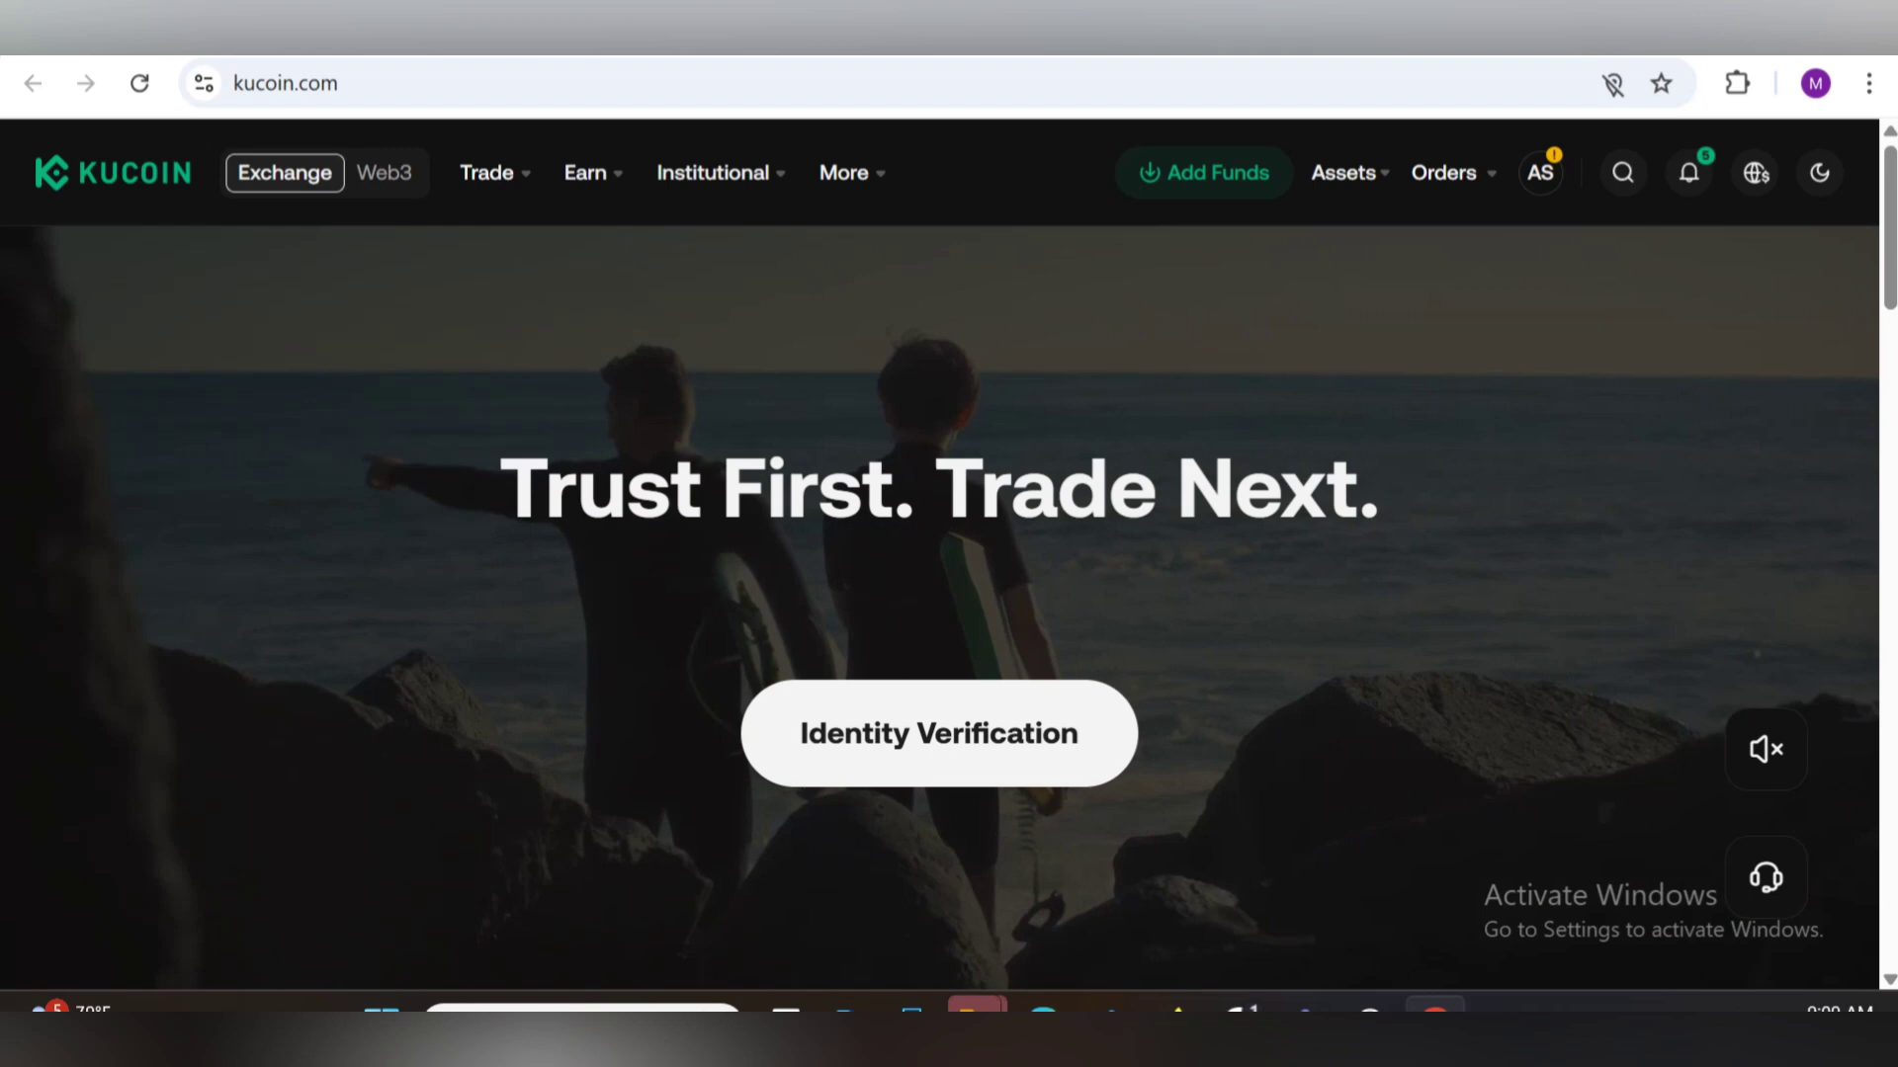
{"action": "scroll", "coordinate": [949, 595], "scroll_direction": "down", "scroll_amount": 2}
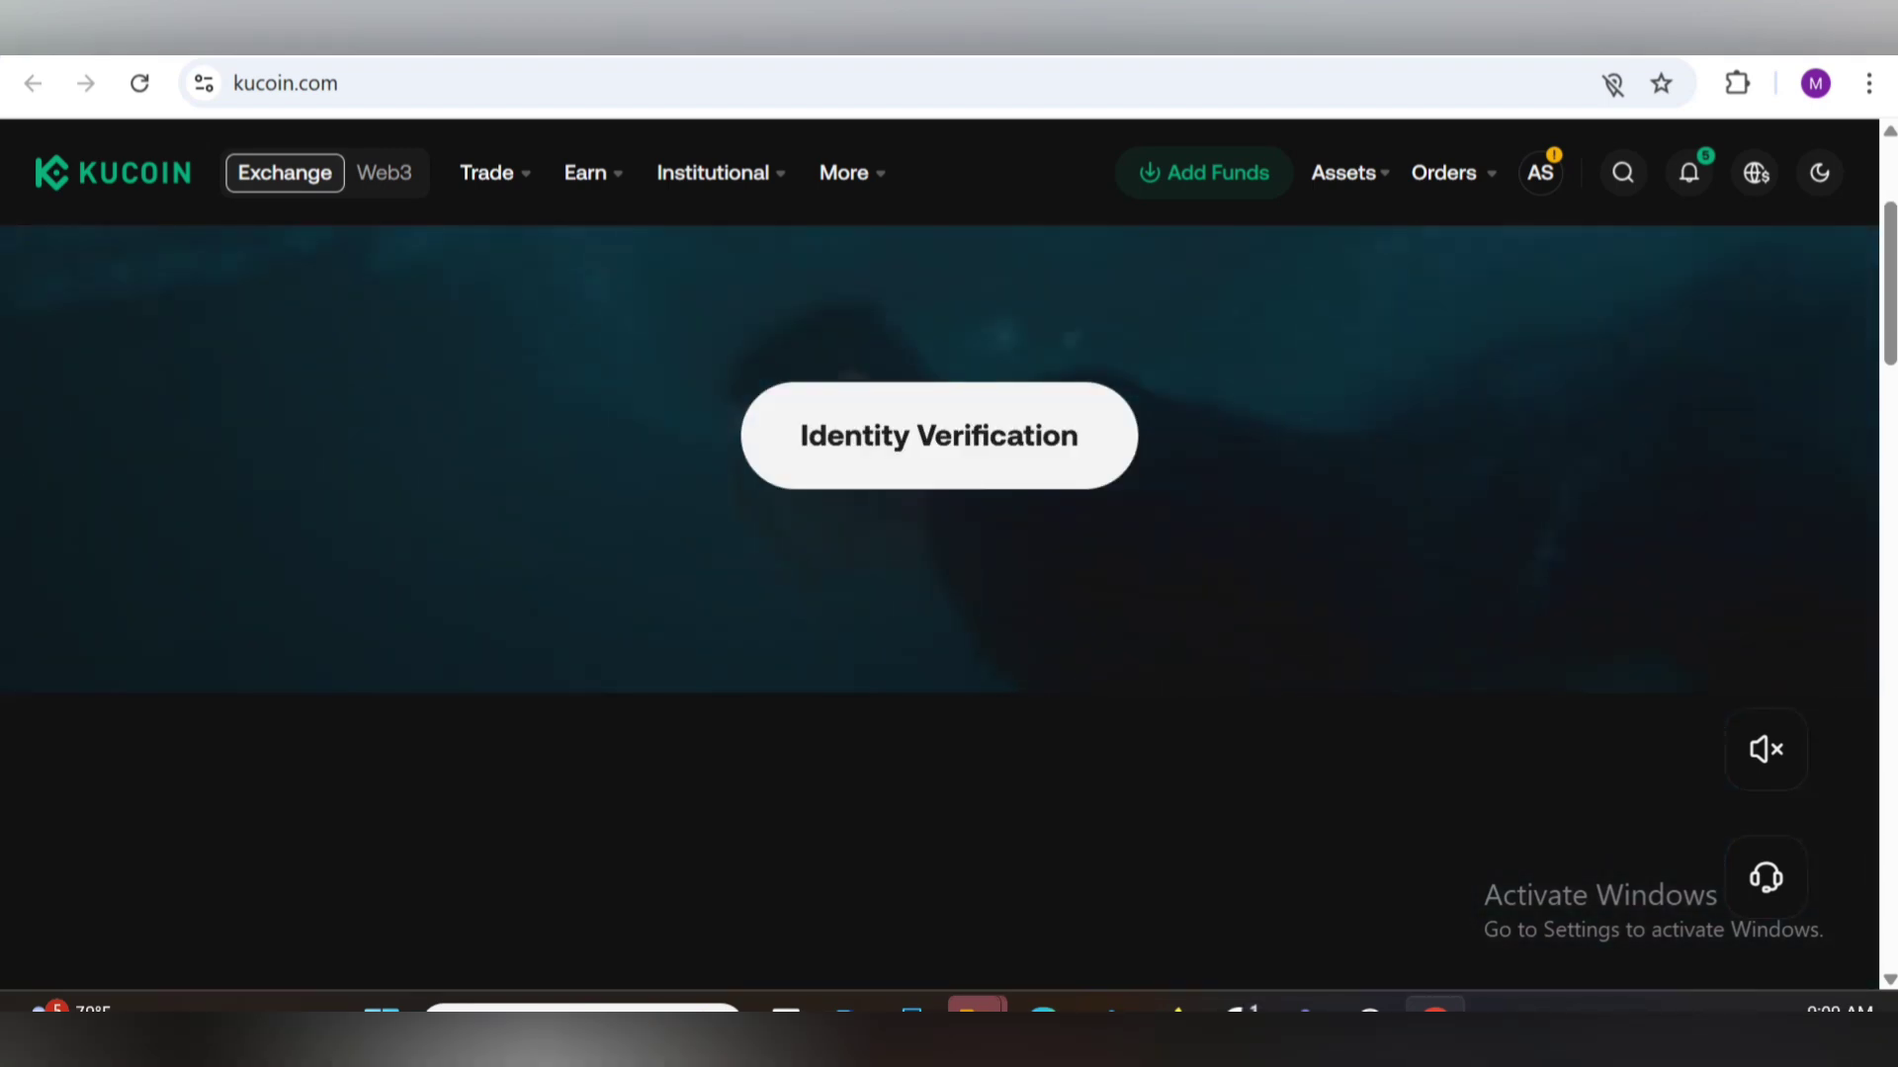
{"action": "scroll", "coordinate": [949, 593], "scroll_direction": "down", "scroll_amount": 2}
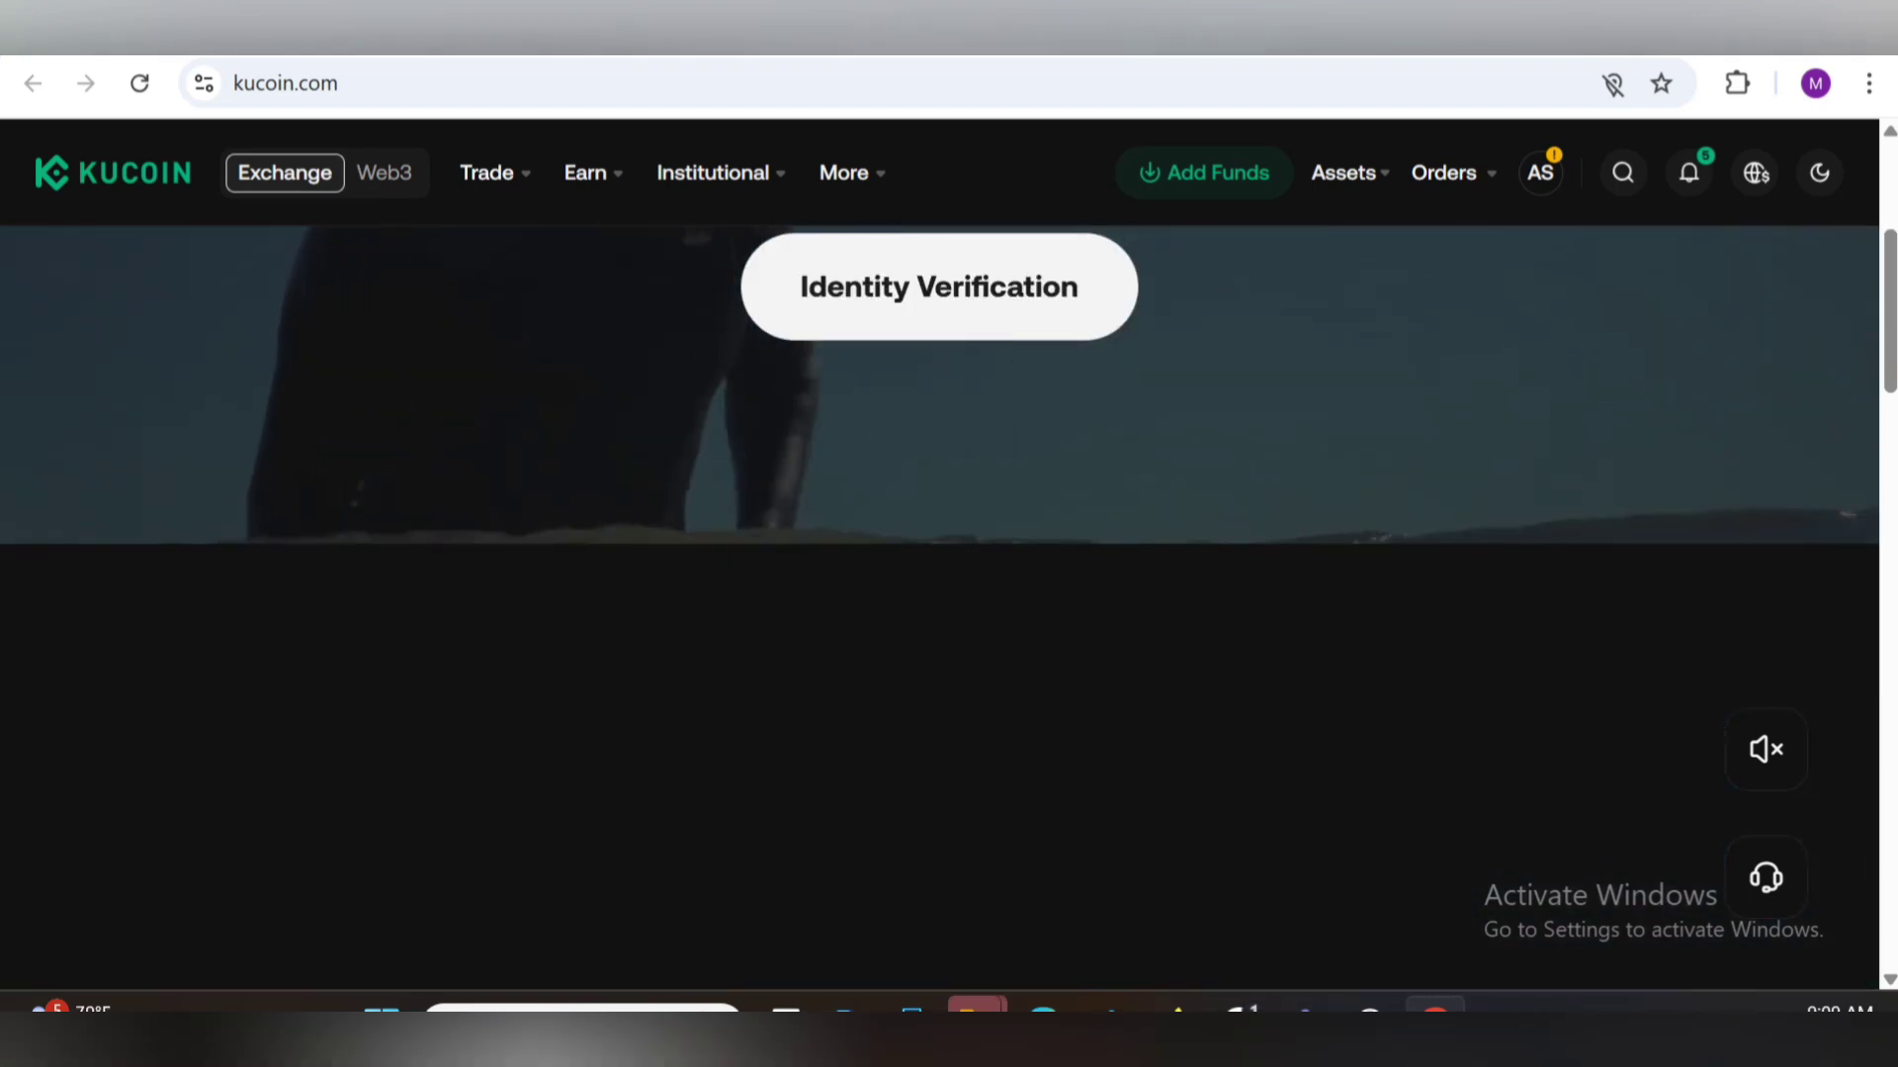
{"action": "scroll", "coordinate": [949, 593], "scroll_direction": "down", "scroll_amount": 3}
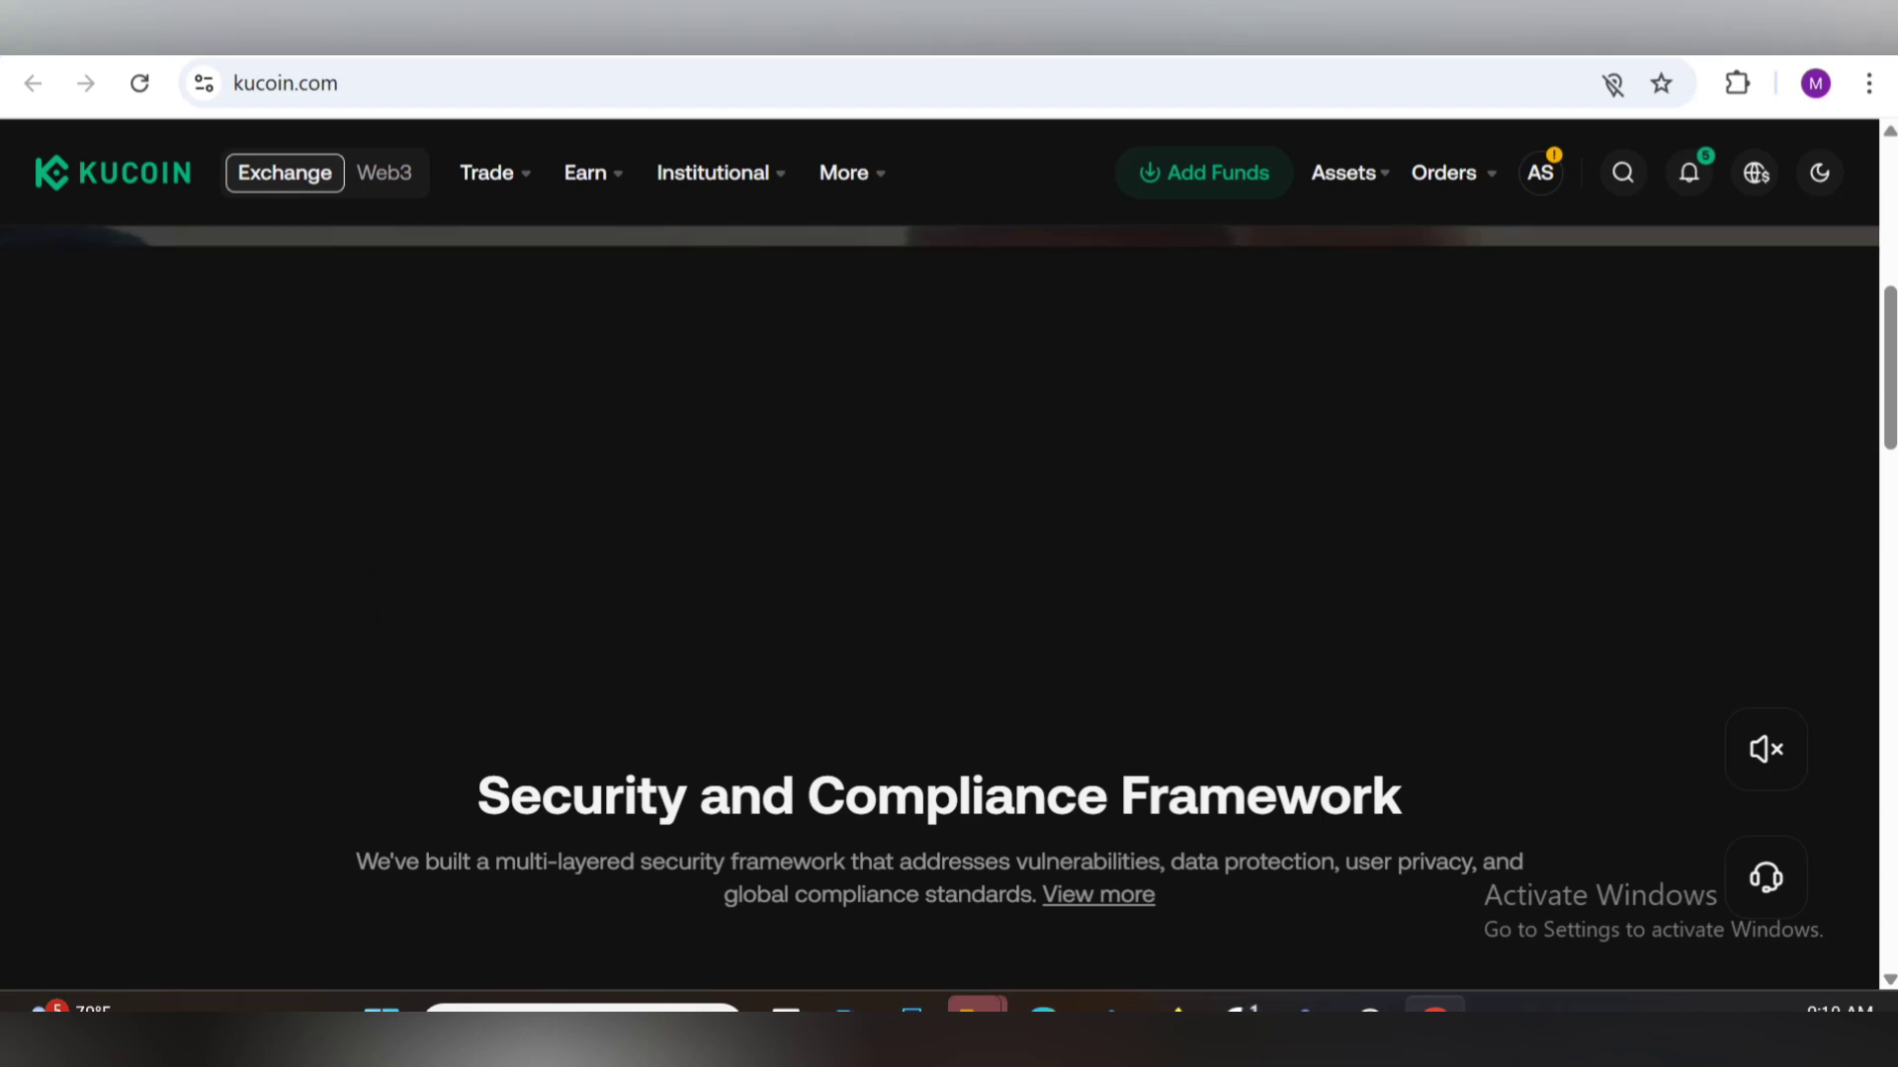
{"action": "scroll", "coordinate": [950, 593], "scroll_direction": "down", "scroll_amount": 1}
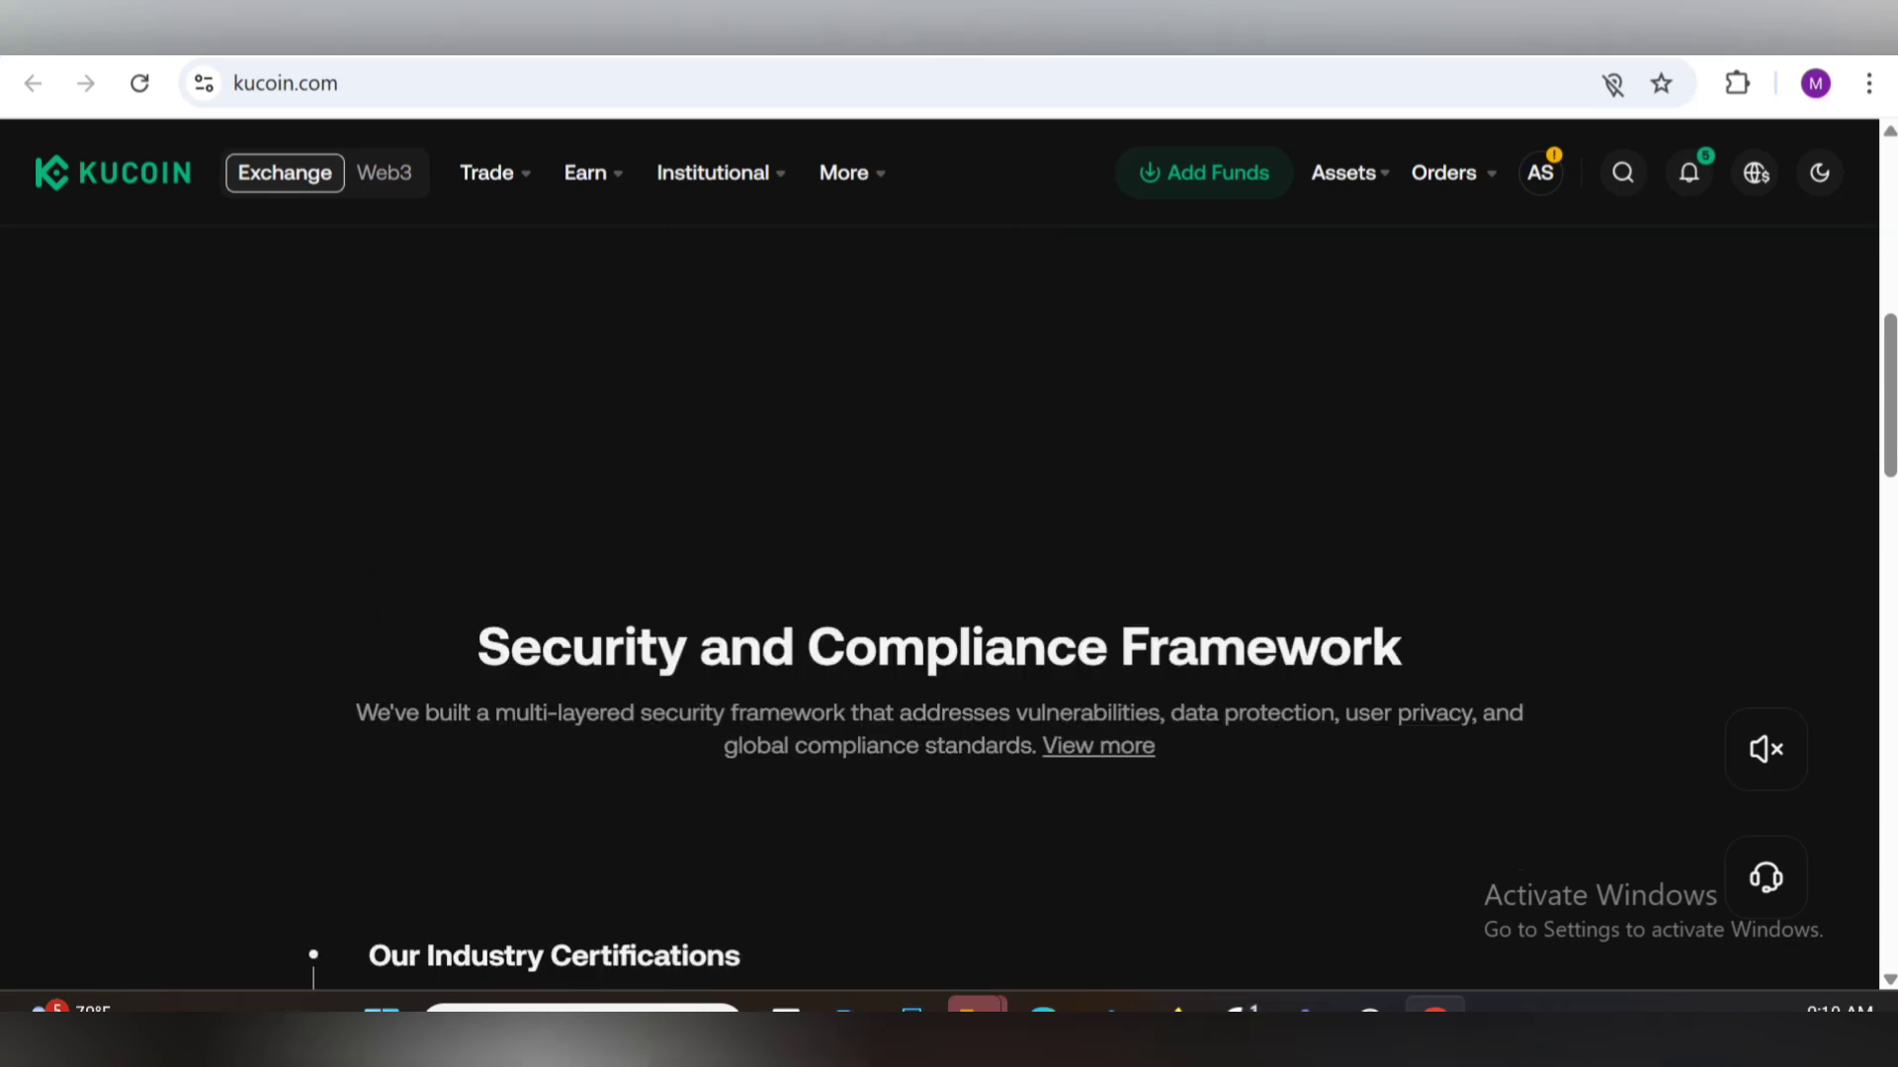
{"action": "scroll", "coordinate": [950, 593], "scroll_direction": "down", "scroll_amount": 2}
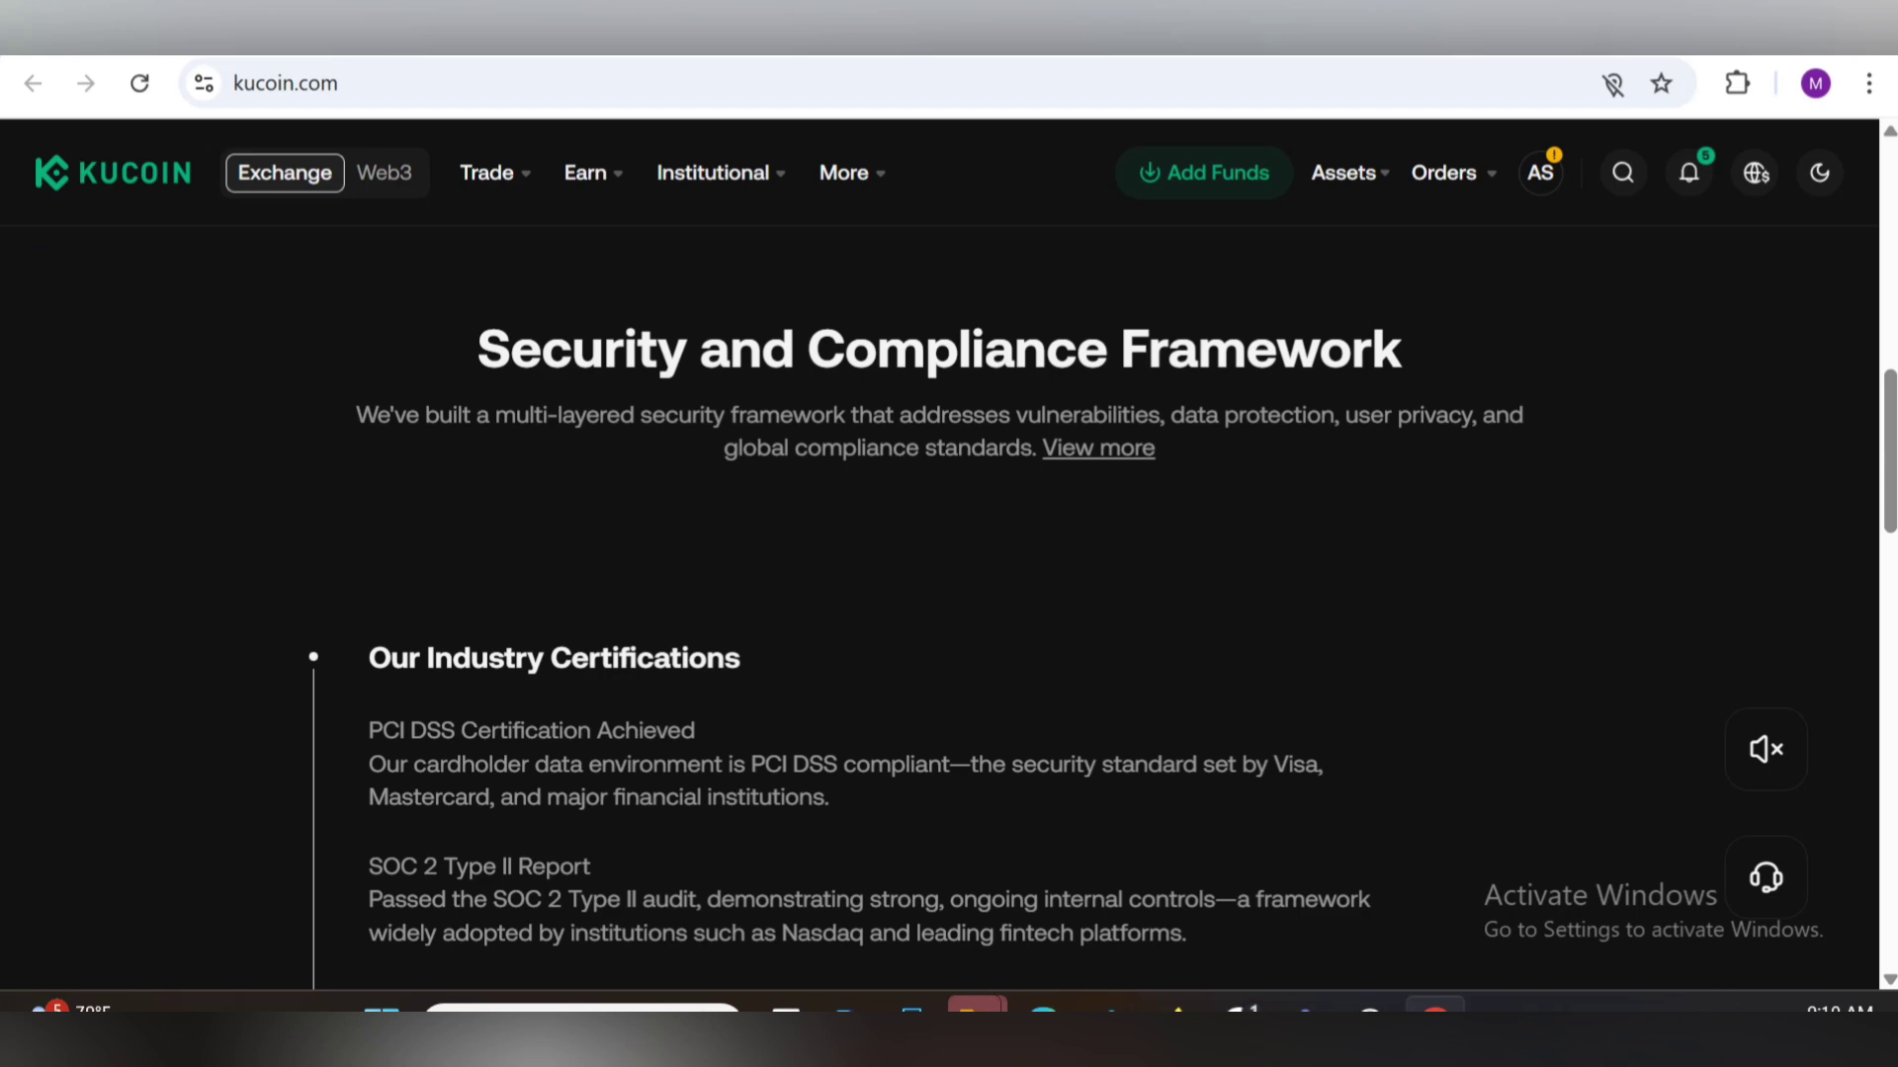
{"action": "scroll", "coordinate": [949, 594], "scroll_direction": "down", "scroll_amount": 1}
{"action": "scroll", "coordinate": [949, 593], "scroll_direction": "down", "scroll_amount": 1}
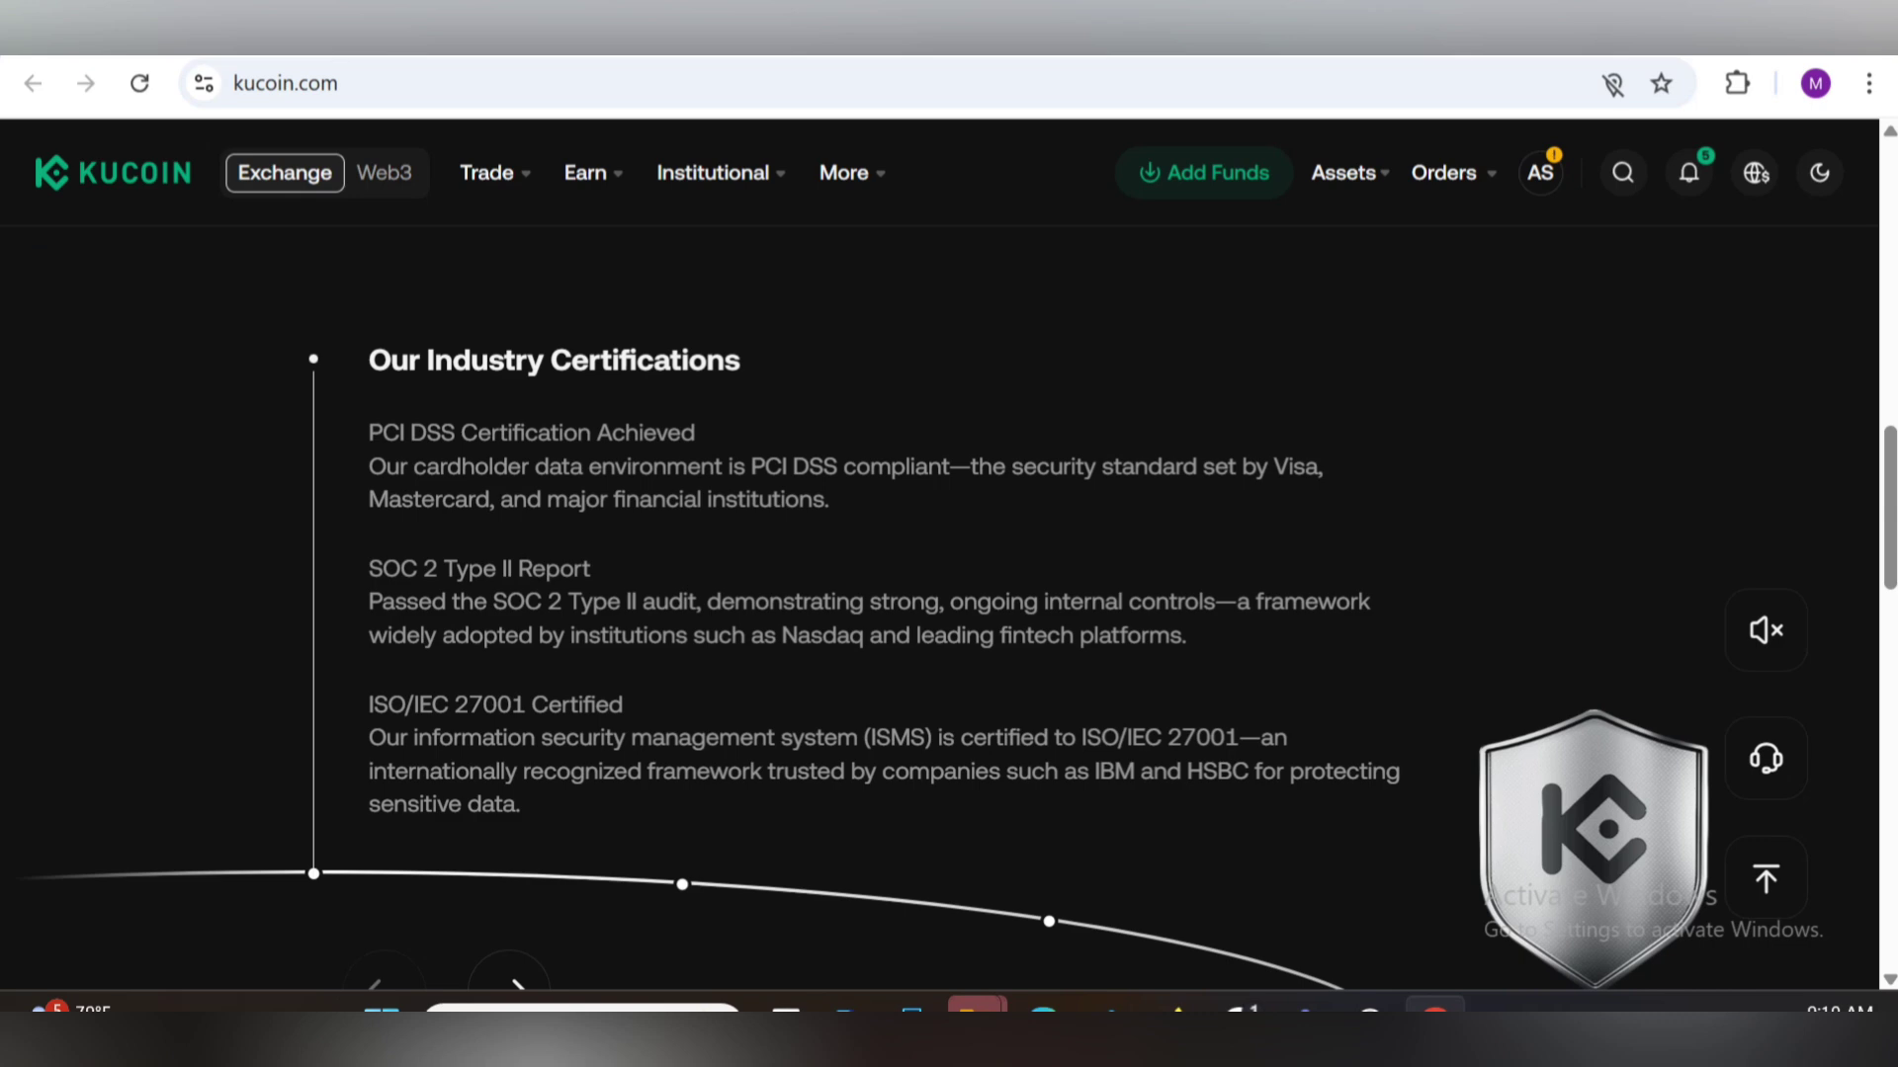
{"action": "scroll", "coordinate": [949, 593], "scroll_direction": "down", "scroll_amount": 1}
{"action": "scroll", "coordinate": [949, 594], "scroll_direction": "down", "scroll_amount": 1}
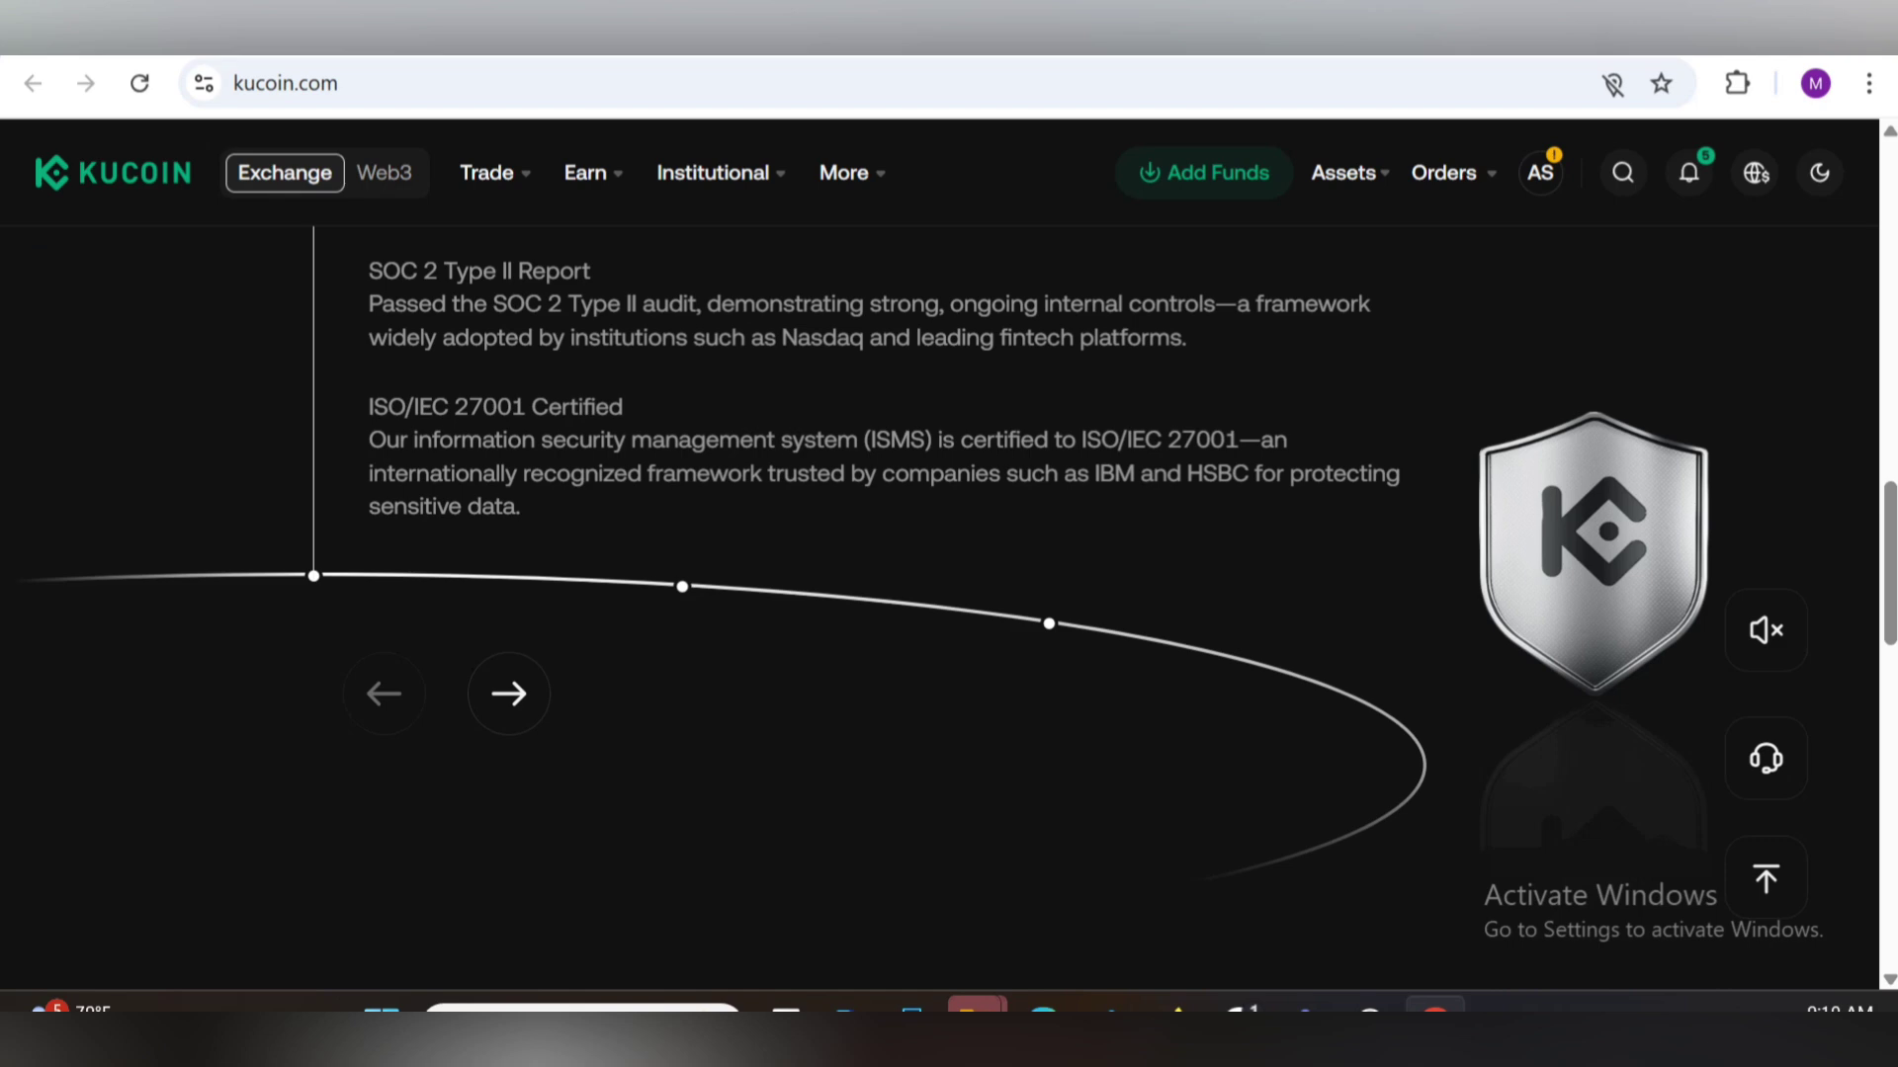
{"action": "scroll", "coordinate": [948, 593], "scroll_direction": "down", "scroll_amount": 1}
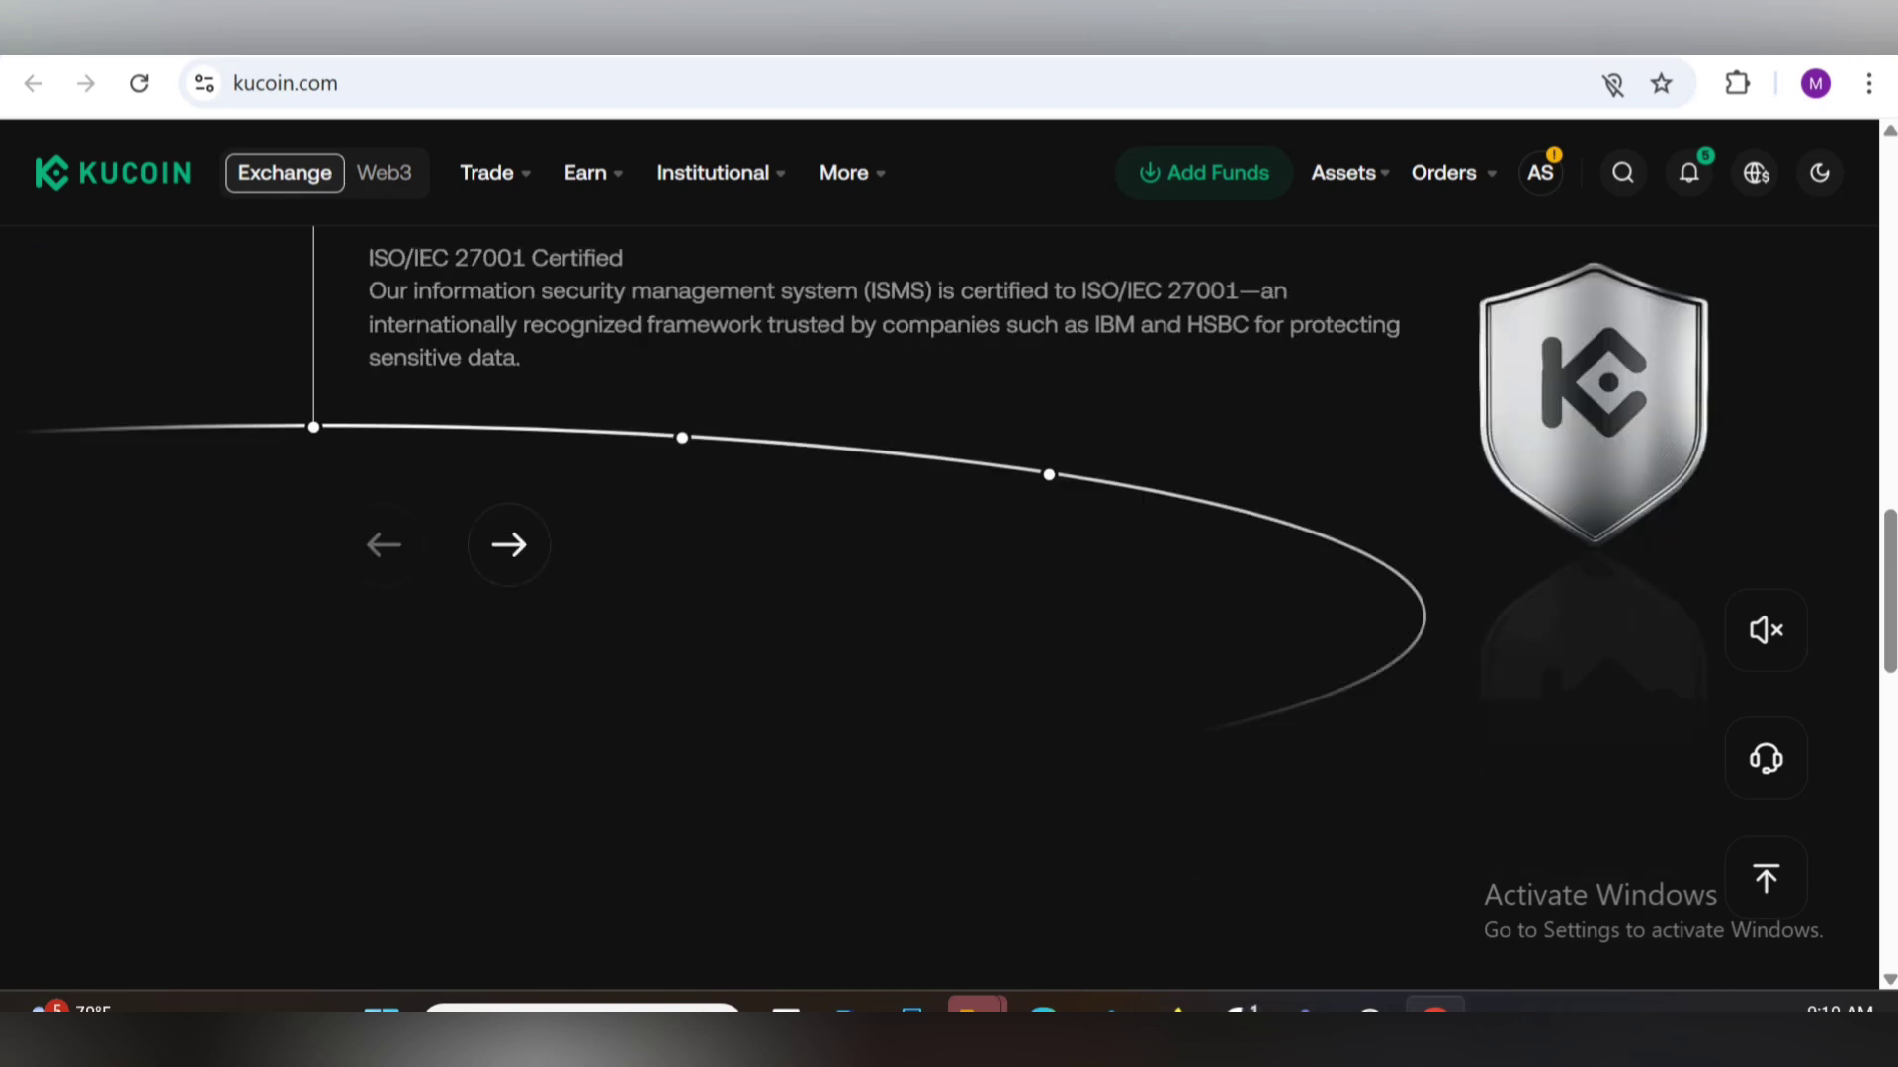
{"action": "scroll", "coordinate": [949, 593], "scroll_direction": "down", "scroll_amount": 1}
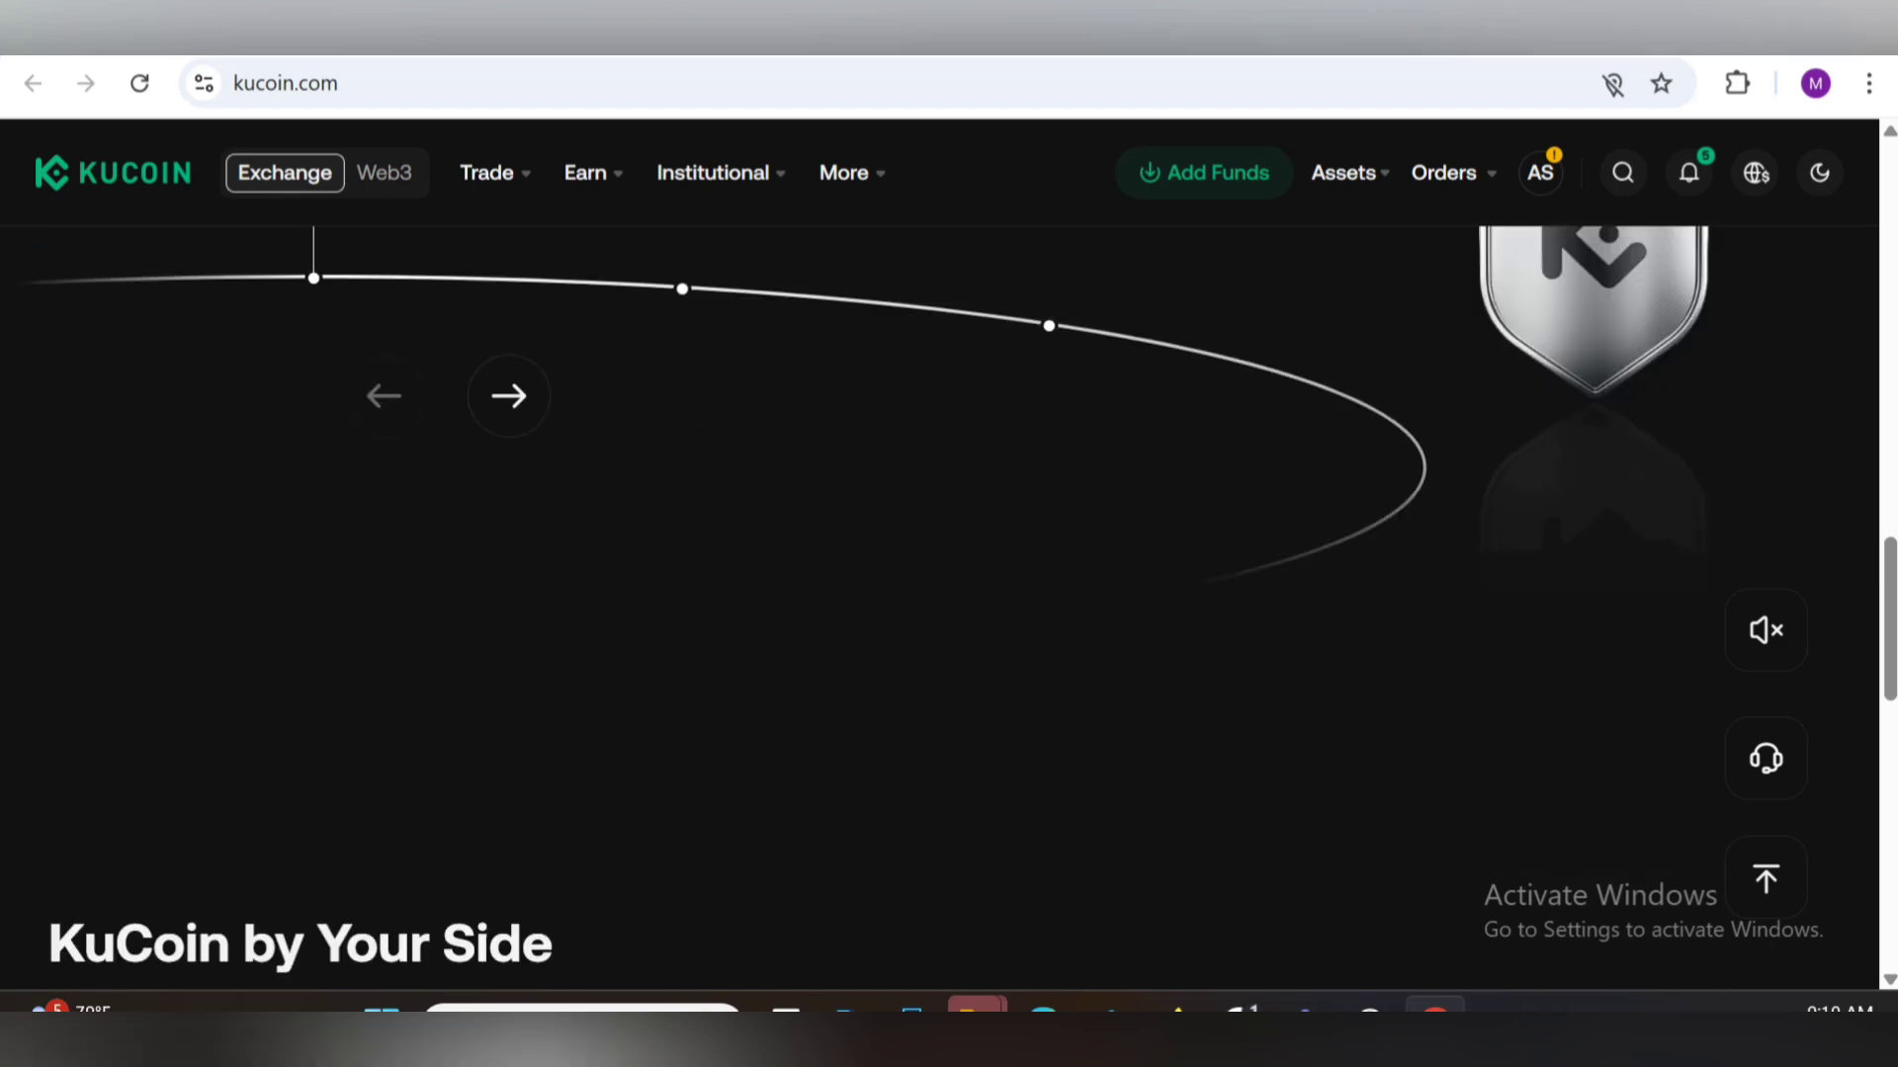
{"action": "scroll", "coordinate": [948, 594], "scroll_direction": "down", "scroll_amount": 1}
{"action": "scroll", "coordinate": [949, 593], "scroll_direction": "down", "scroll_amount": 1}
{"action": "scroll", "coordinate": [950, 593], "scroll_direction": "down", "scroll_amount": 1}
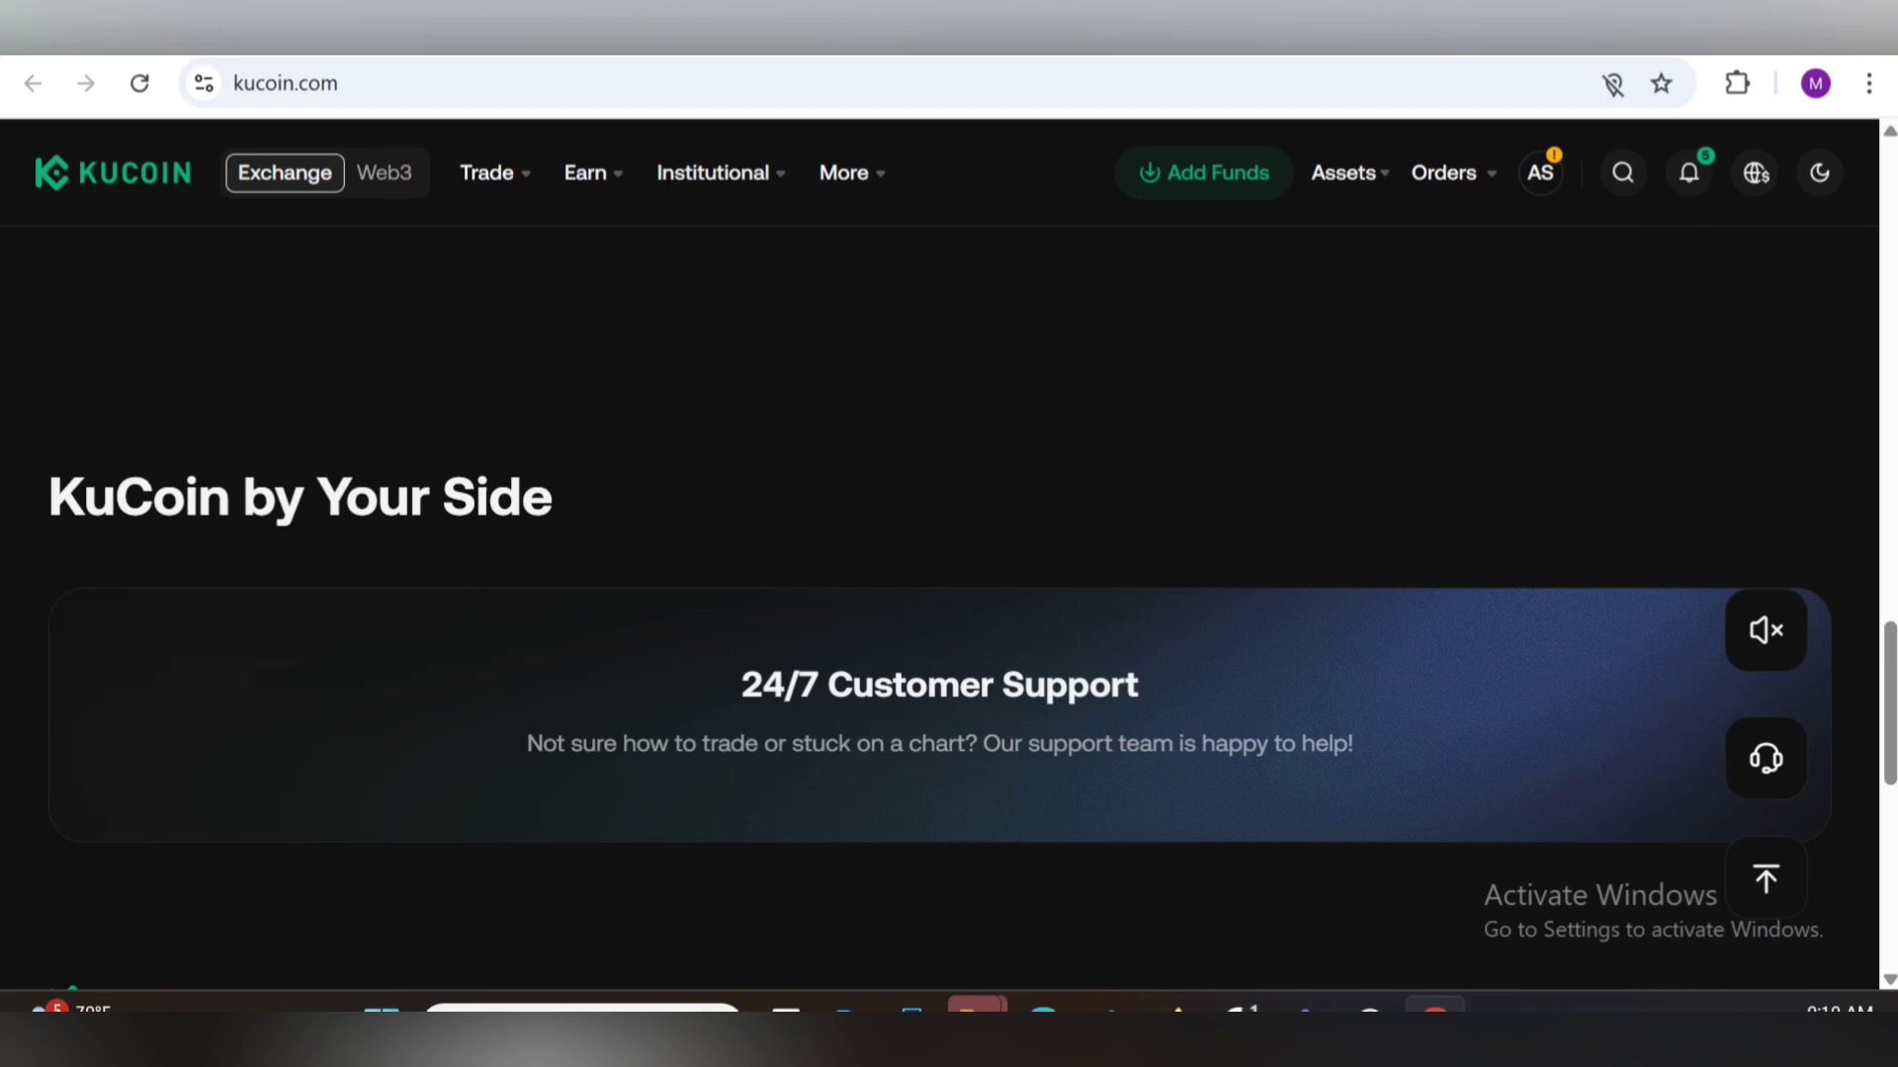
Jump back to the top of the KuCoin homepage and its Trust First. Trade Next. banner
{"action": "left_click", "coordinate": [1767, 881]}
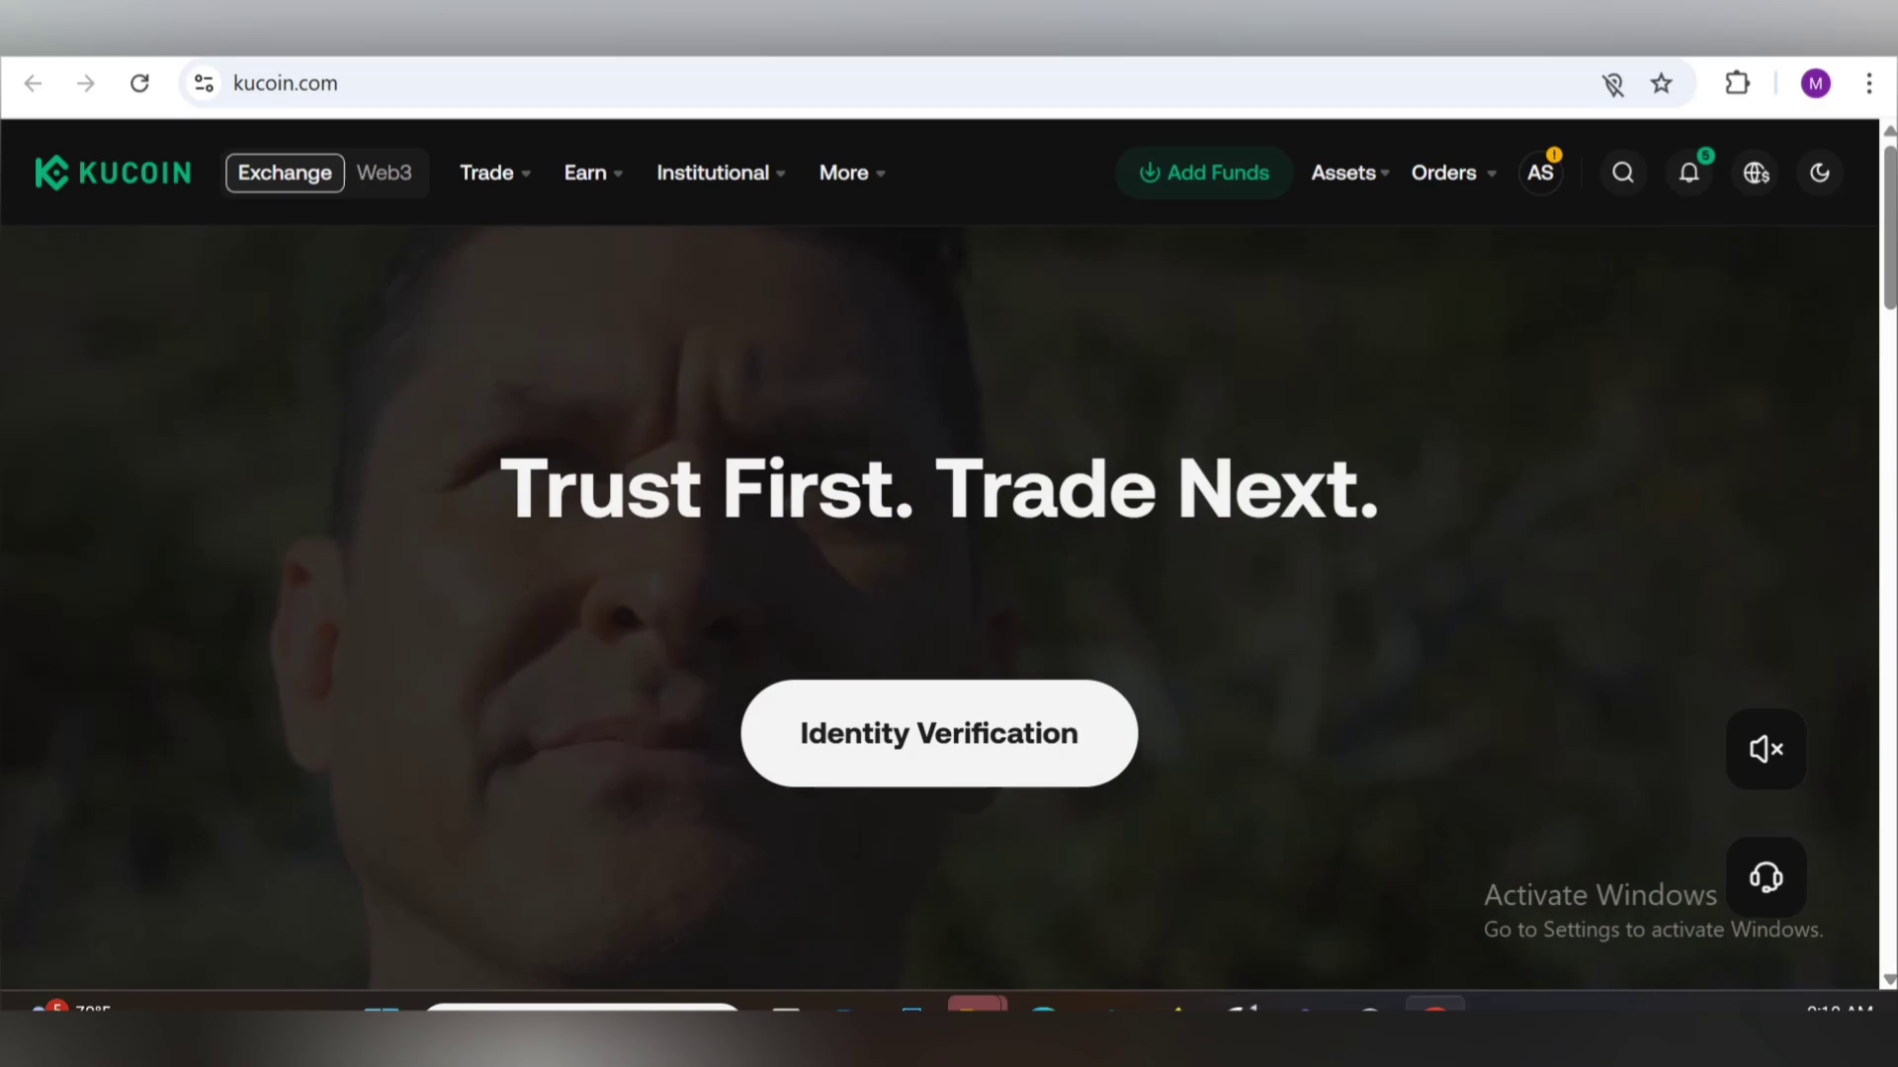
Move through the My Rewards coupons tab to the BTC/USDT spot trading tab
{"action": "left_click", "coordinate": [222, 18]}
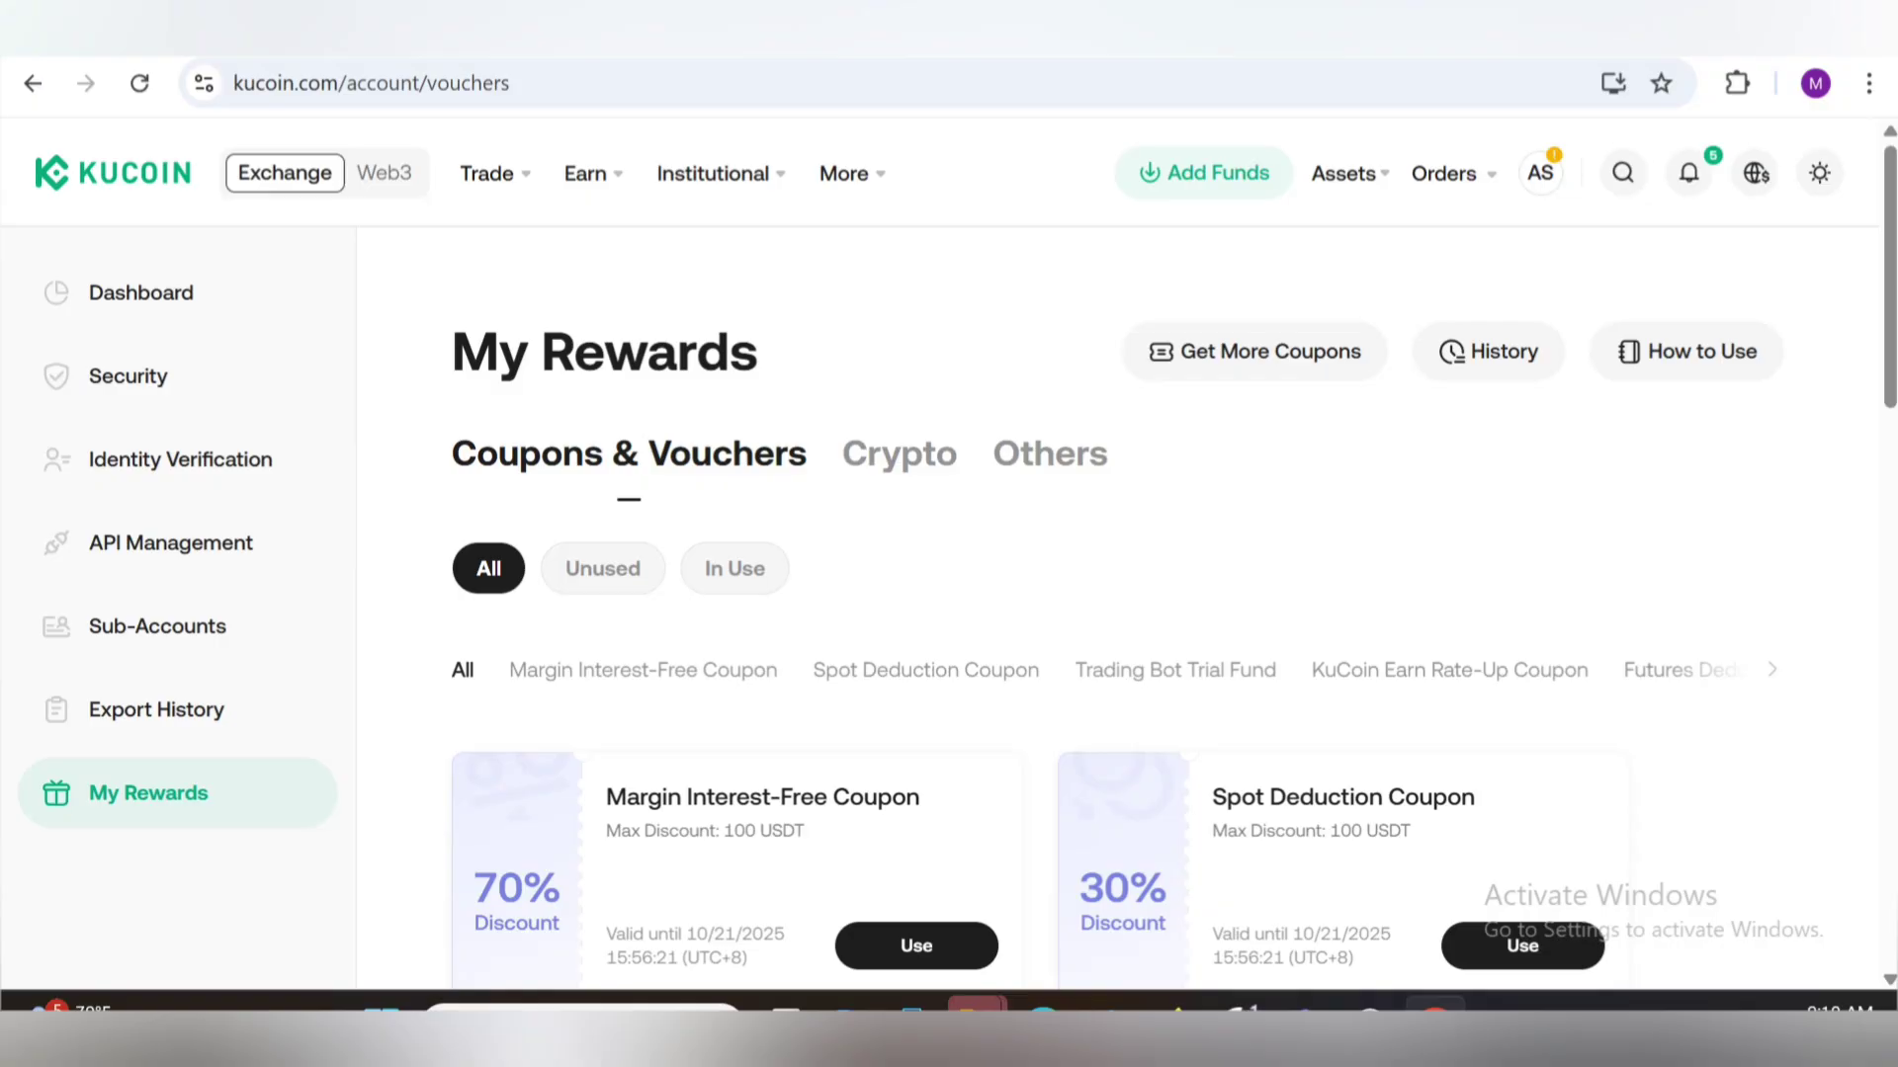
{"action": "key", "text": "ctrl+Tab"}
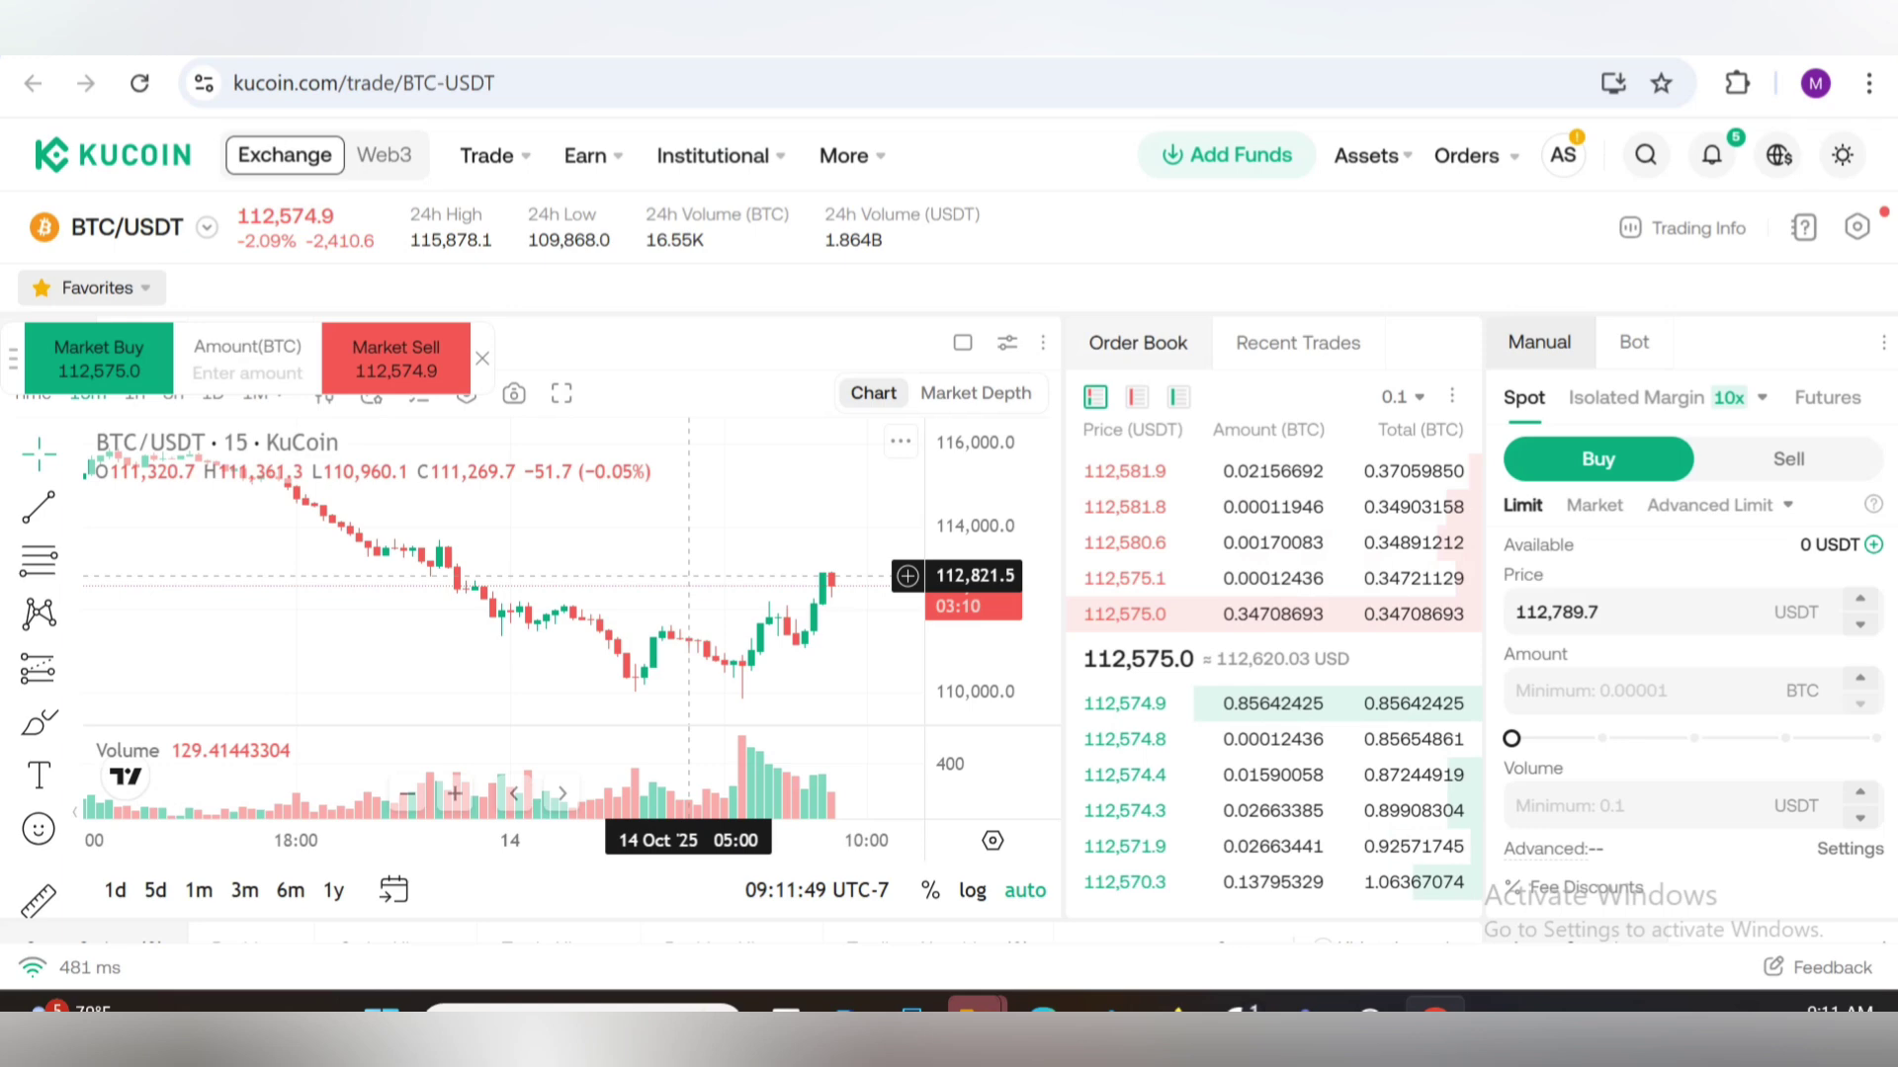
Bring up the Earn products menu in the top navigation
{"action": "left_click", "coordinate": [584, 155]}
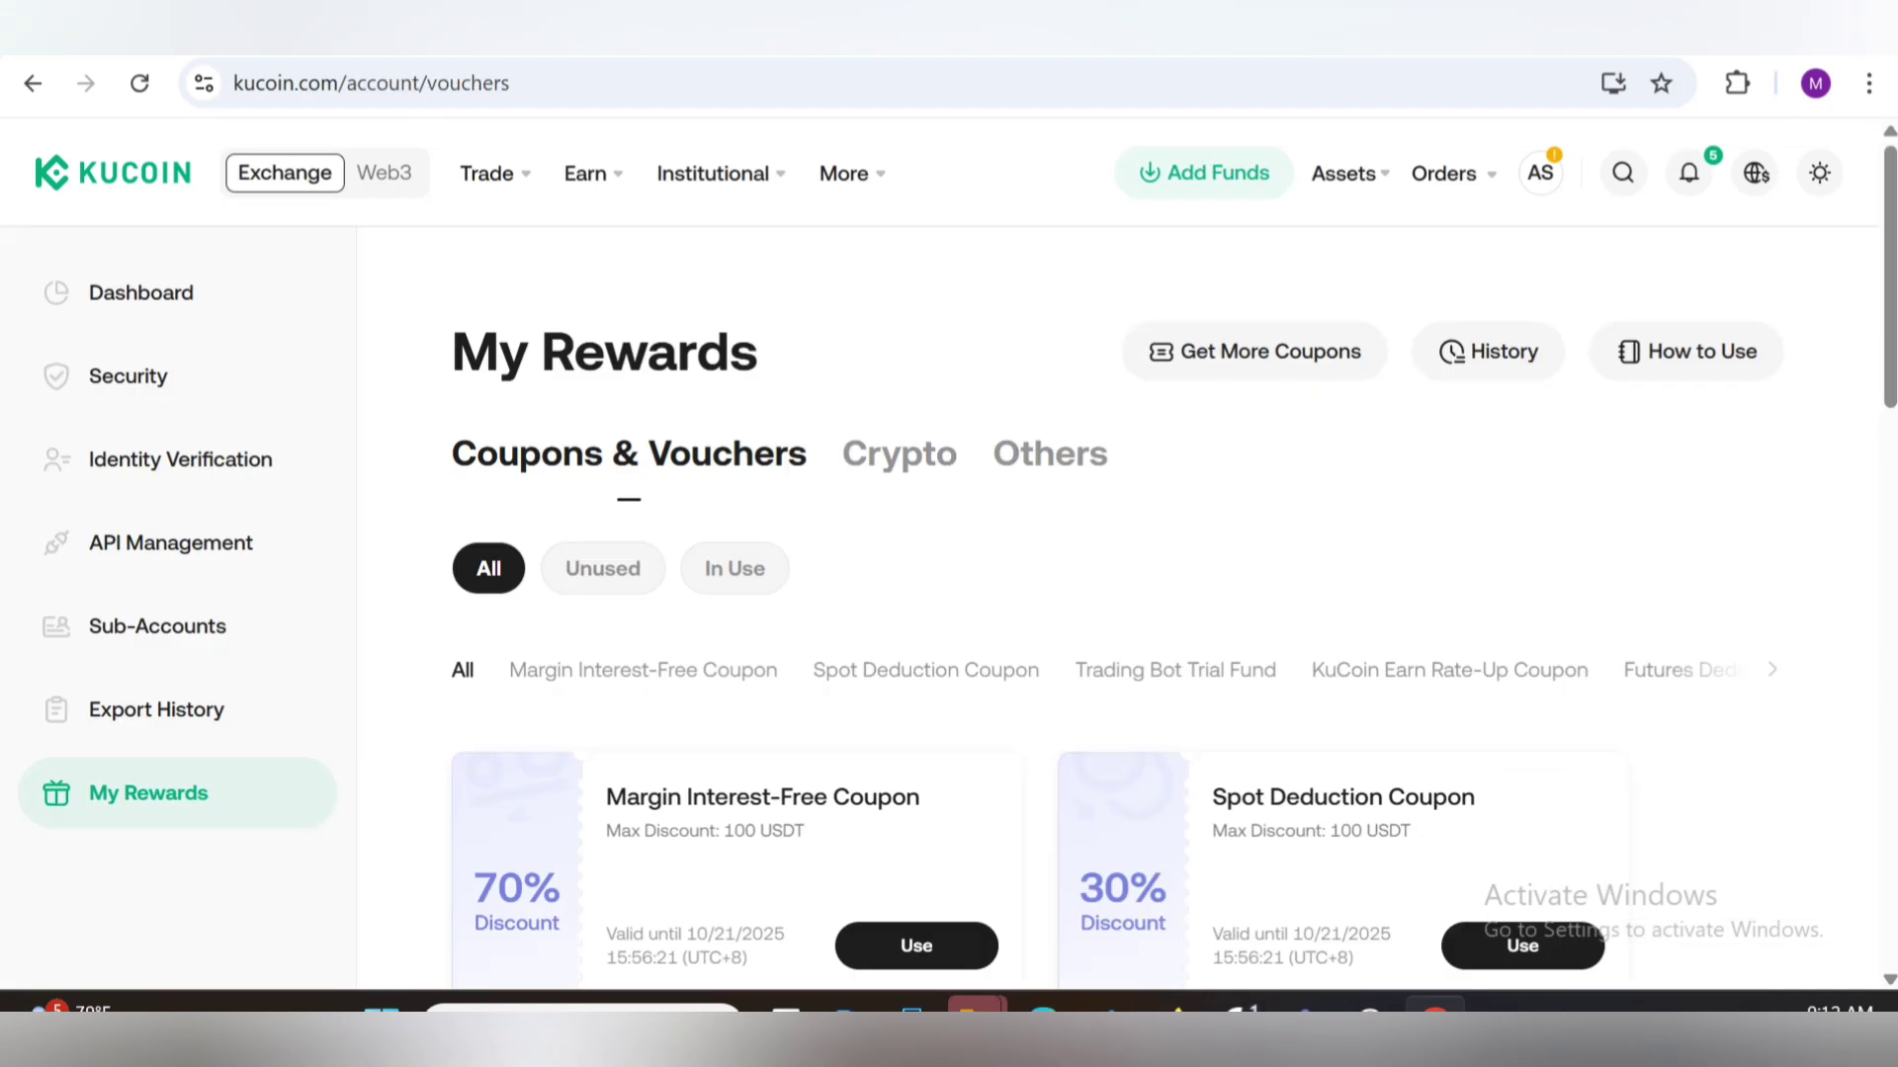
{"action": "scroll", "coordinate": [950, 594], "scroll_direction": "down", "scroll_amount": 3}
{"action": "scroll", "coordinate": [949, 593], "scroll_direction": "down", "scroll_amount": 3}
{"action": "scroll", "coordinate": [950, 594], "scroll_direction": "down", "scroll_amount": 2}
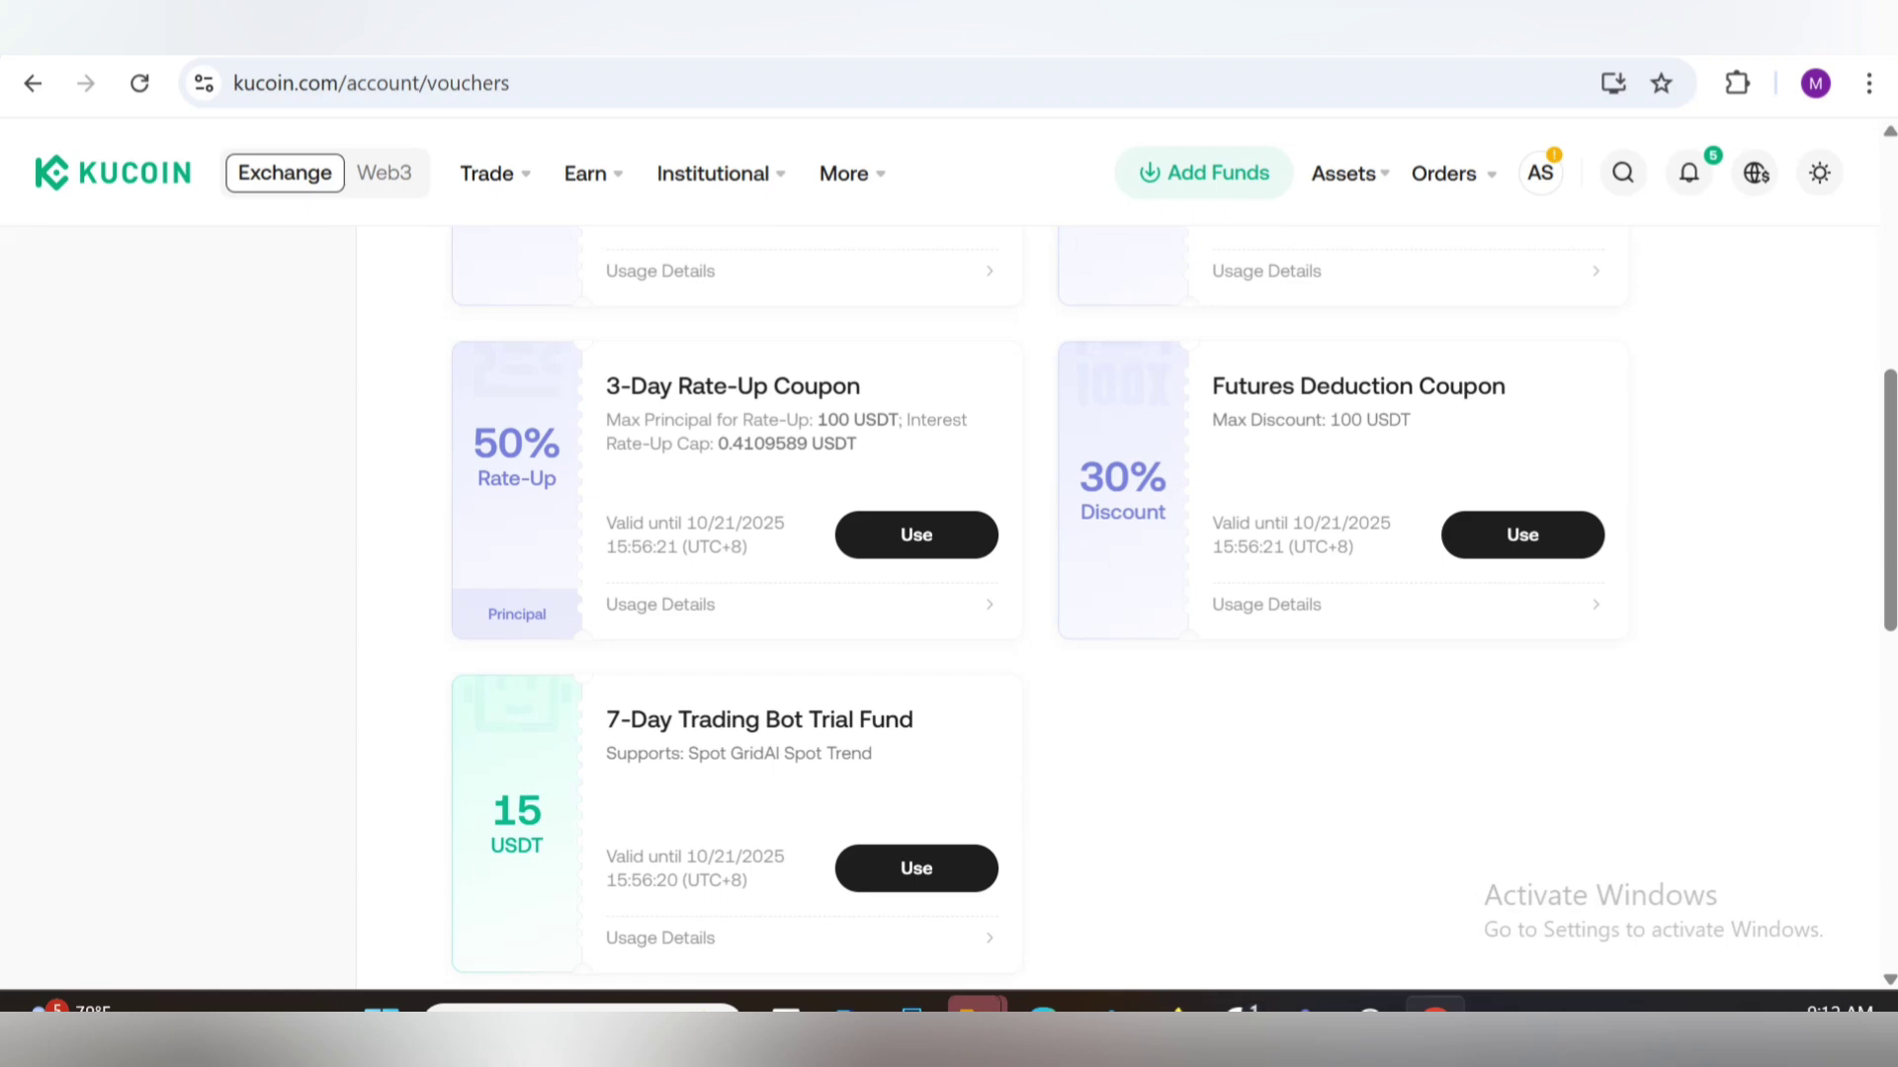
{"action": "scroll", "coordinate": [950, 593], "scroll_direction": "up", "scroll_amount": 8}
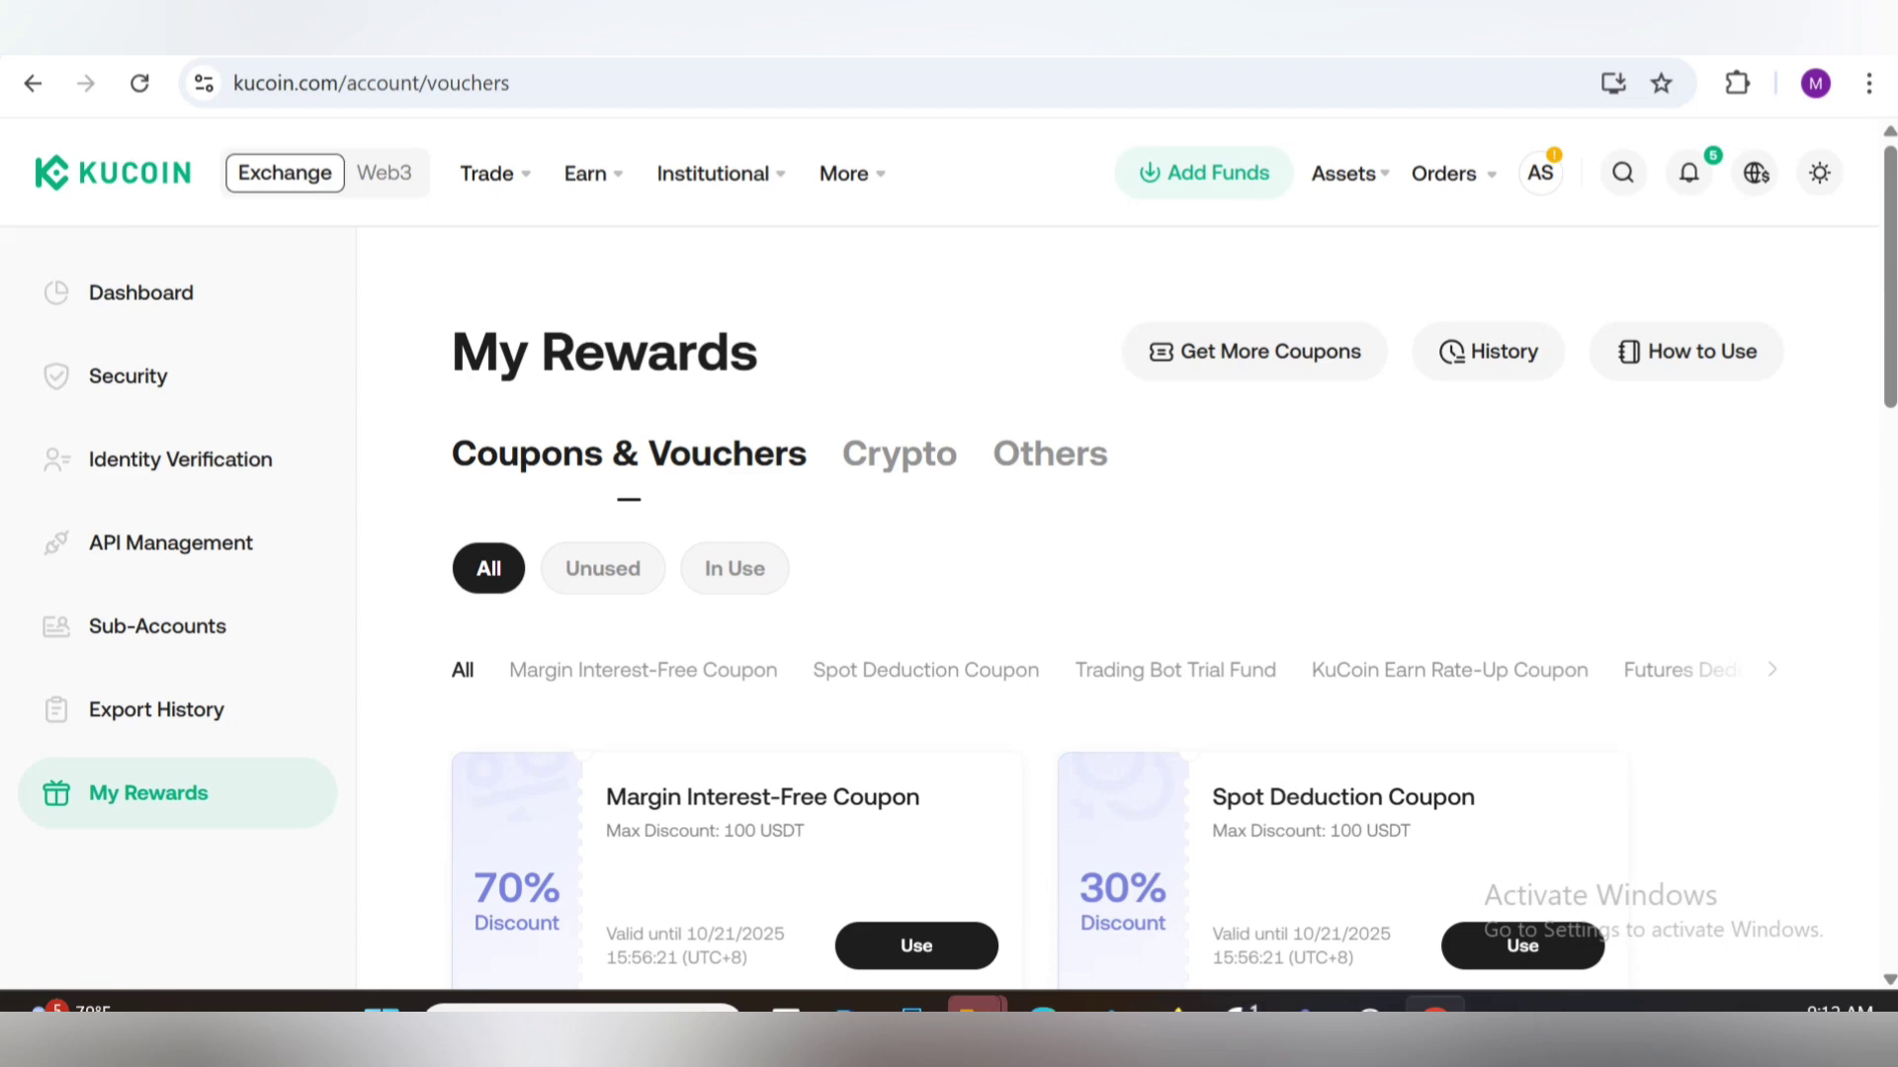
{"action": "scroll", "coordinate": [1039, 668], "scroll_direction": "down", "scroll_amount": 1}
{"action": "scroll", "coordinate": [1038, 667], "scroll_direction": "down", "scroll_amount": 1}
{"action": "scroll", "coordinate": [1037, 667], "scroll_direction": "down", "scroll_amount": 1}
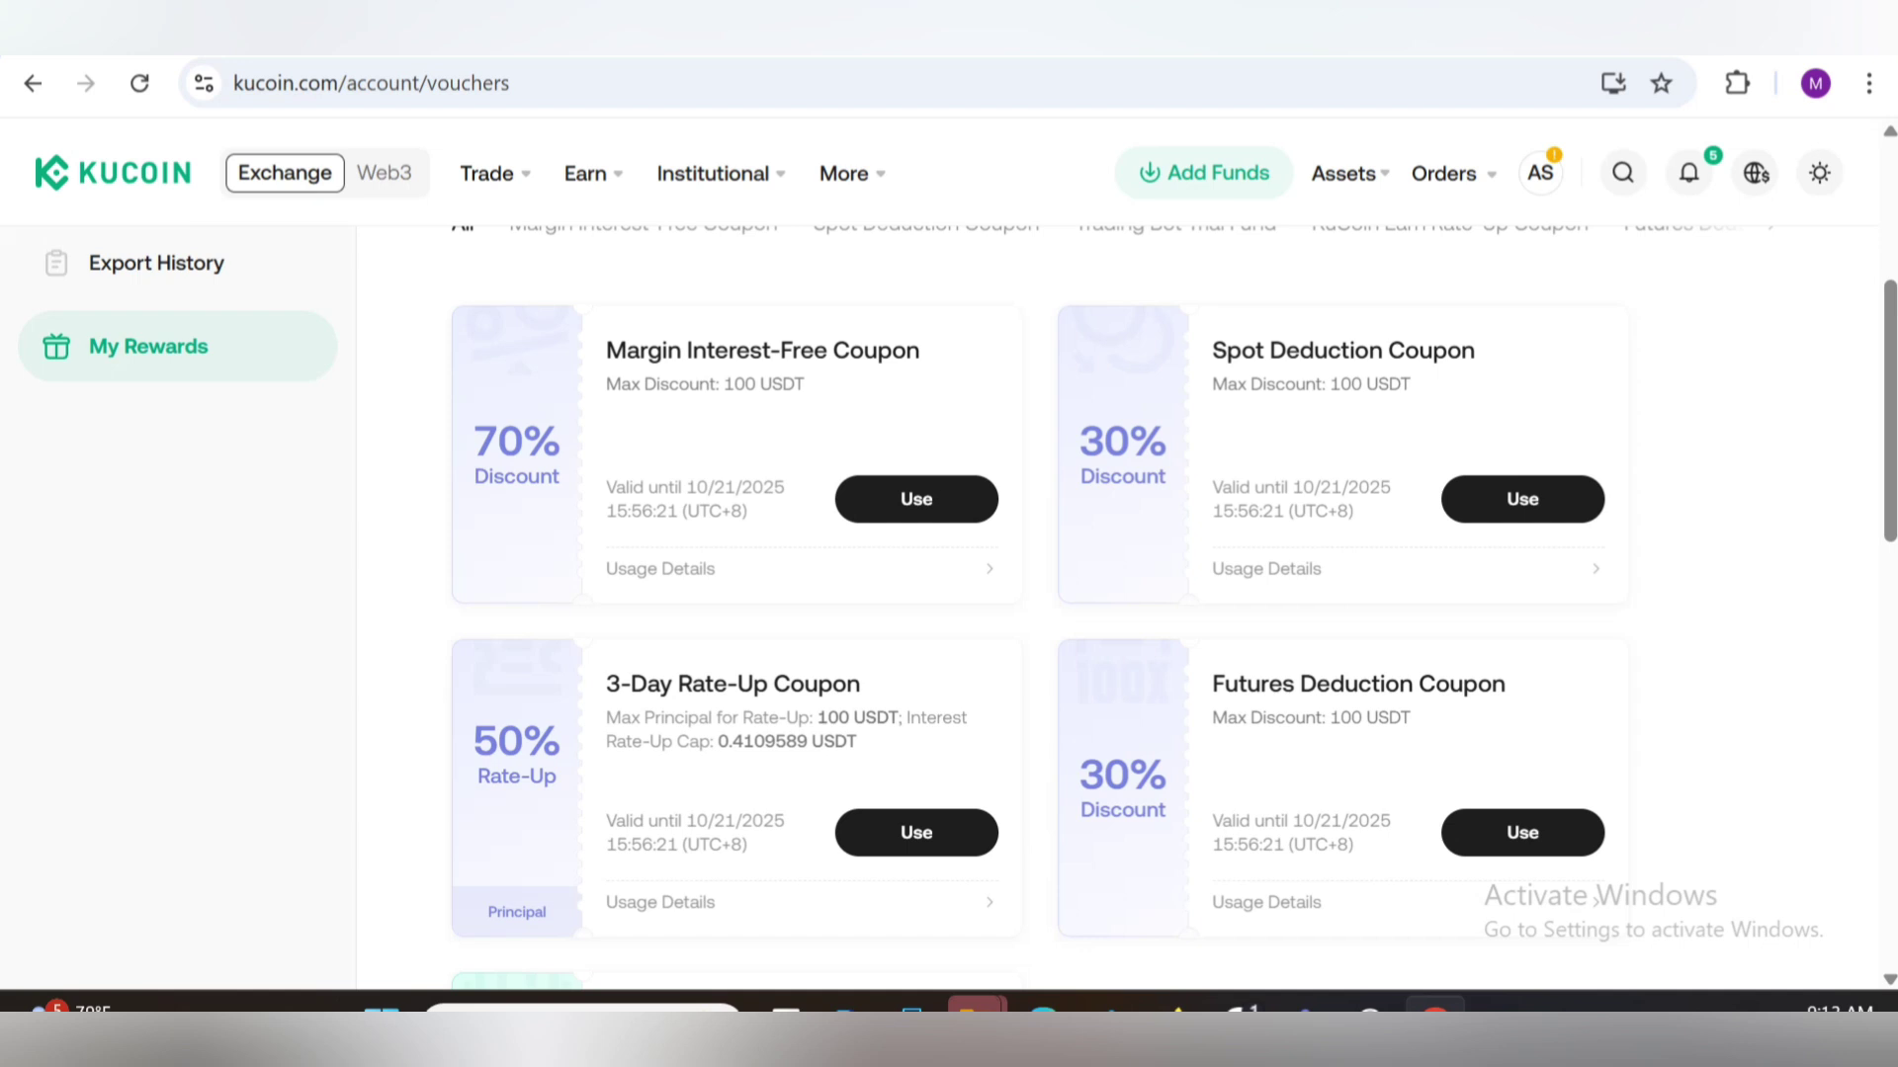
{"action": "scroll", "coordinate": [1039, 593], "scroll_direction": "down", "scroll_amount": 2}
{"action": "scroll", "coordinate": [1038, 594], "scroll_direction": "down", "scroll_amount": 1}
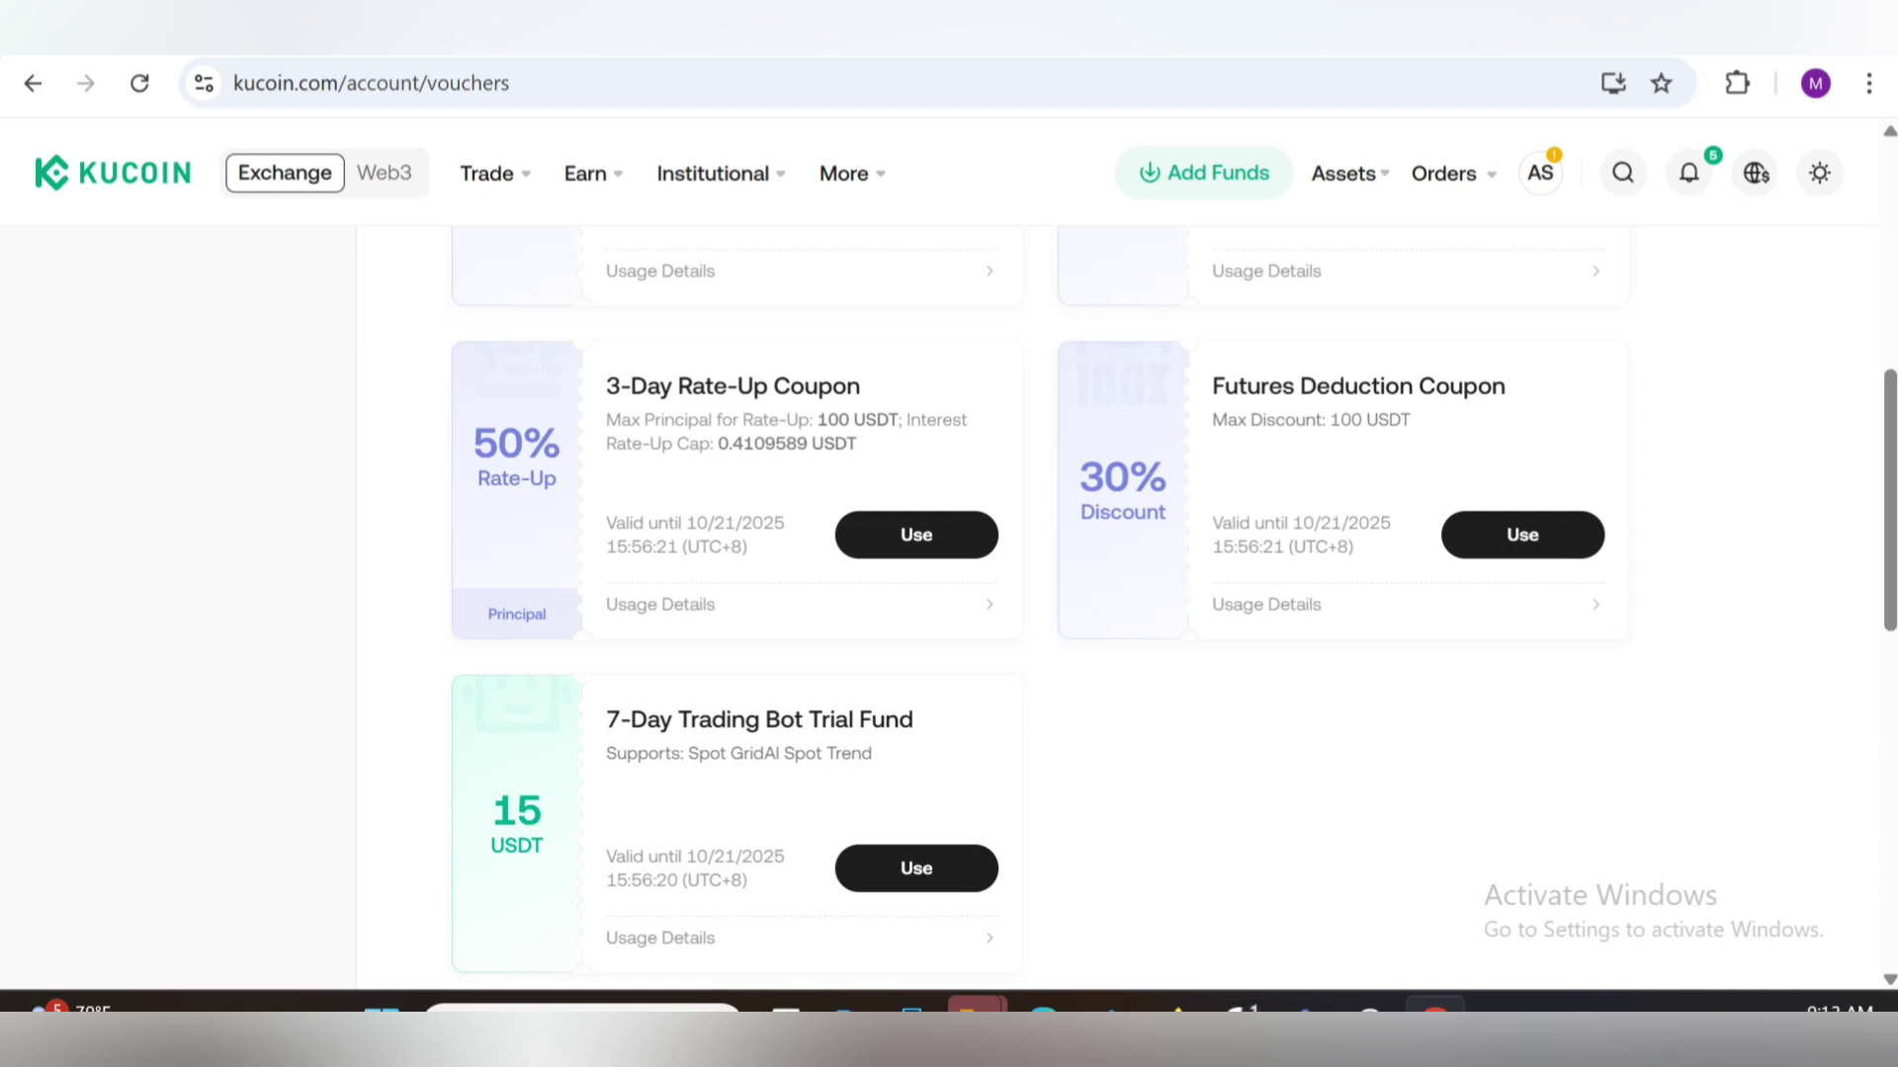
{"action": "scroll", "coordinate": [1038, 593], "scroll_direction": "down", "scroll_amount": 1}
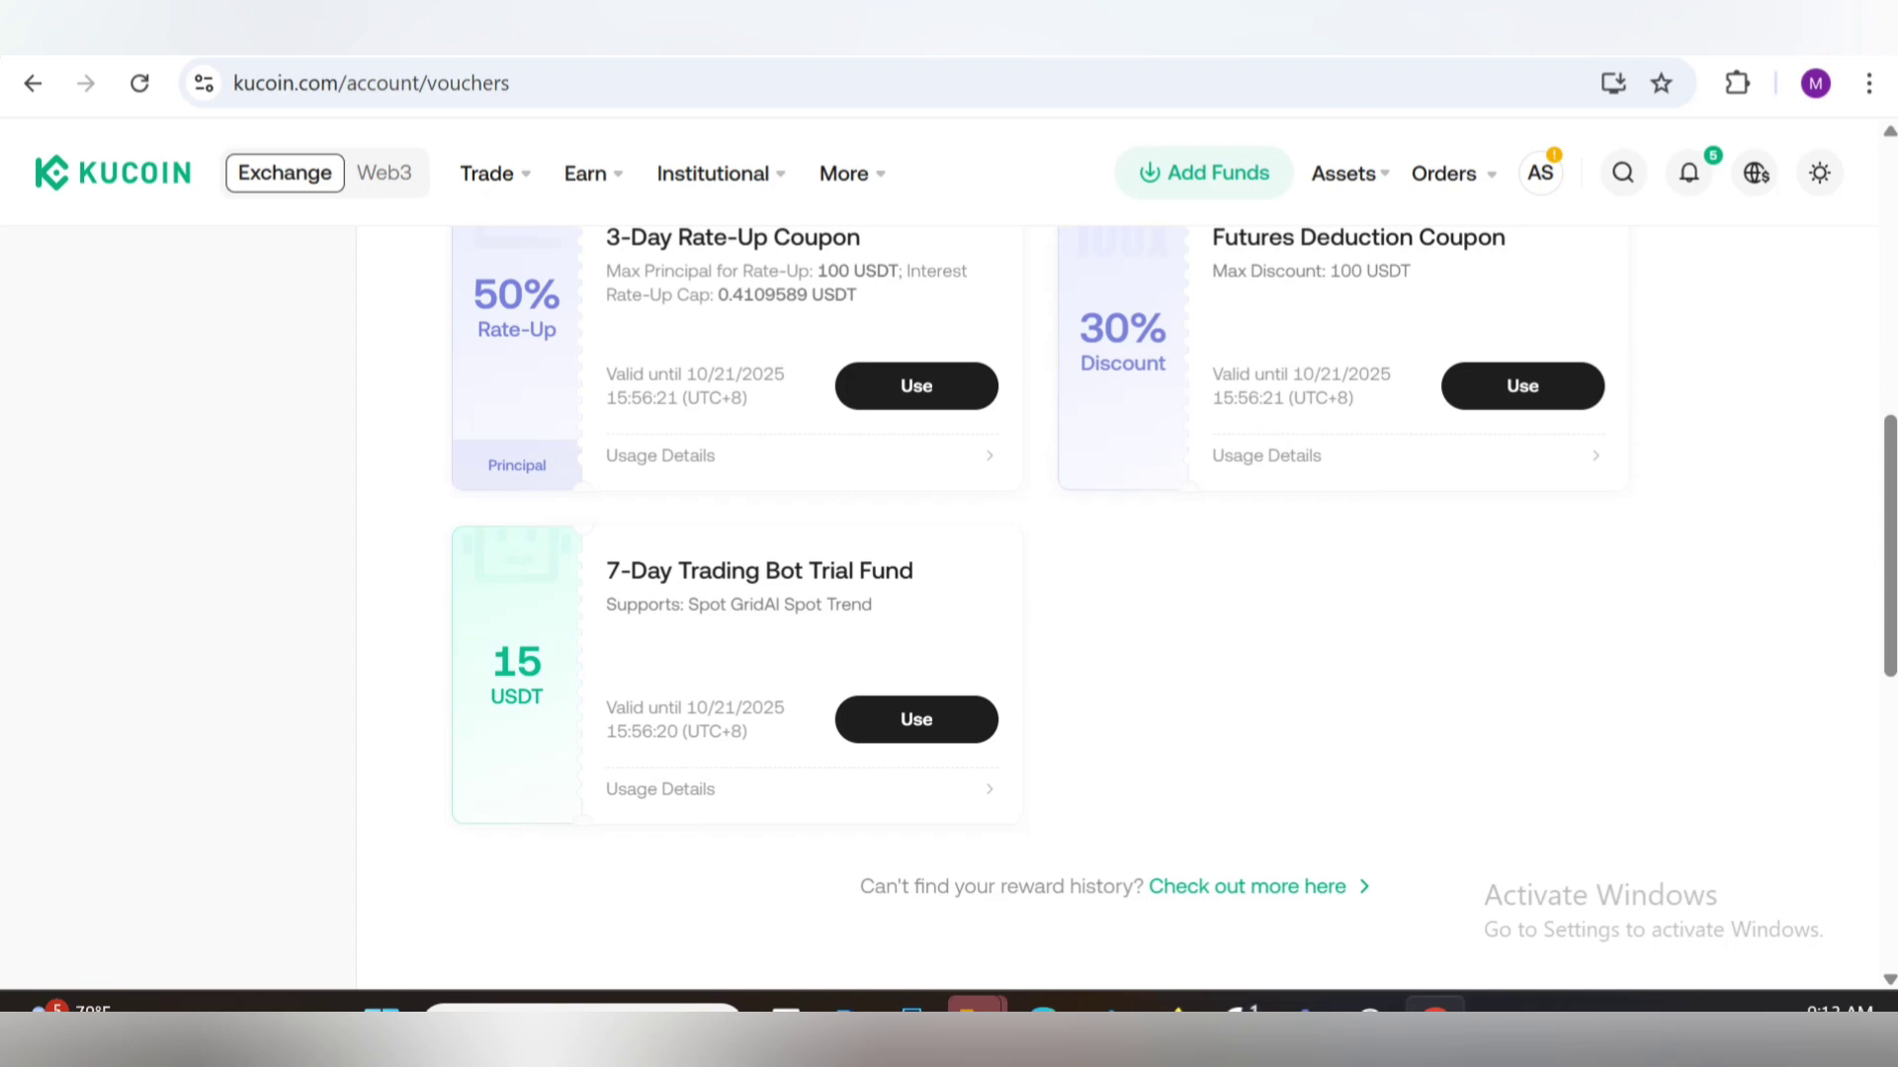
Go to the KuCoin Web3 wallet landing page from the header
{"action": "left_click", "coordinate": [384, 172]}
{"action": "scroll", "coordinate": [949, 593], "scroll_direction": "down", "scroll_amount": 1}
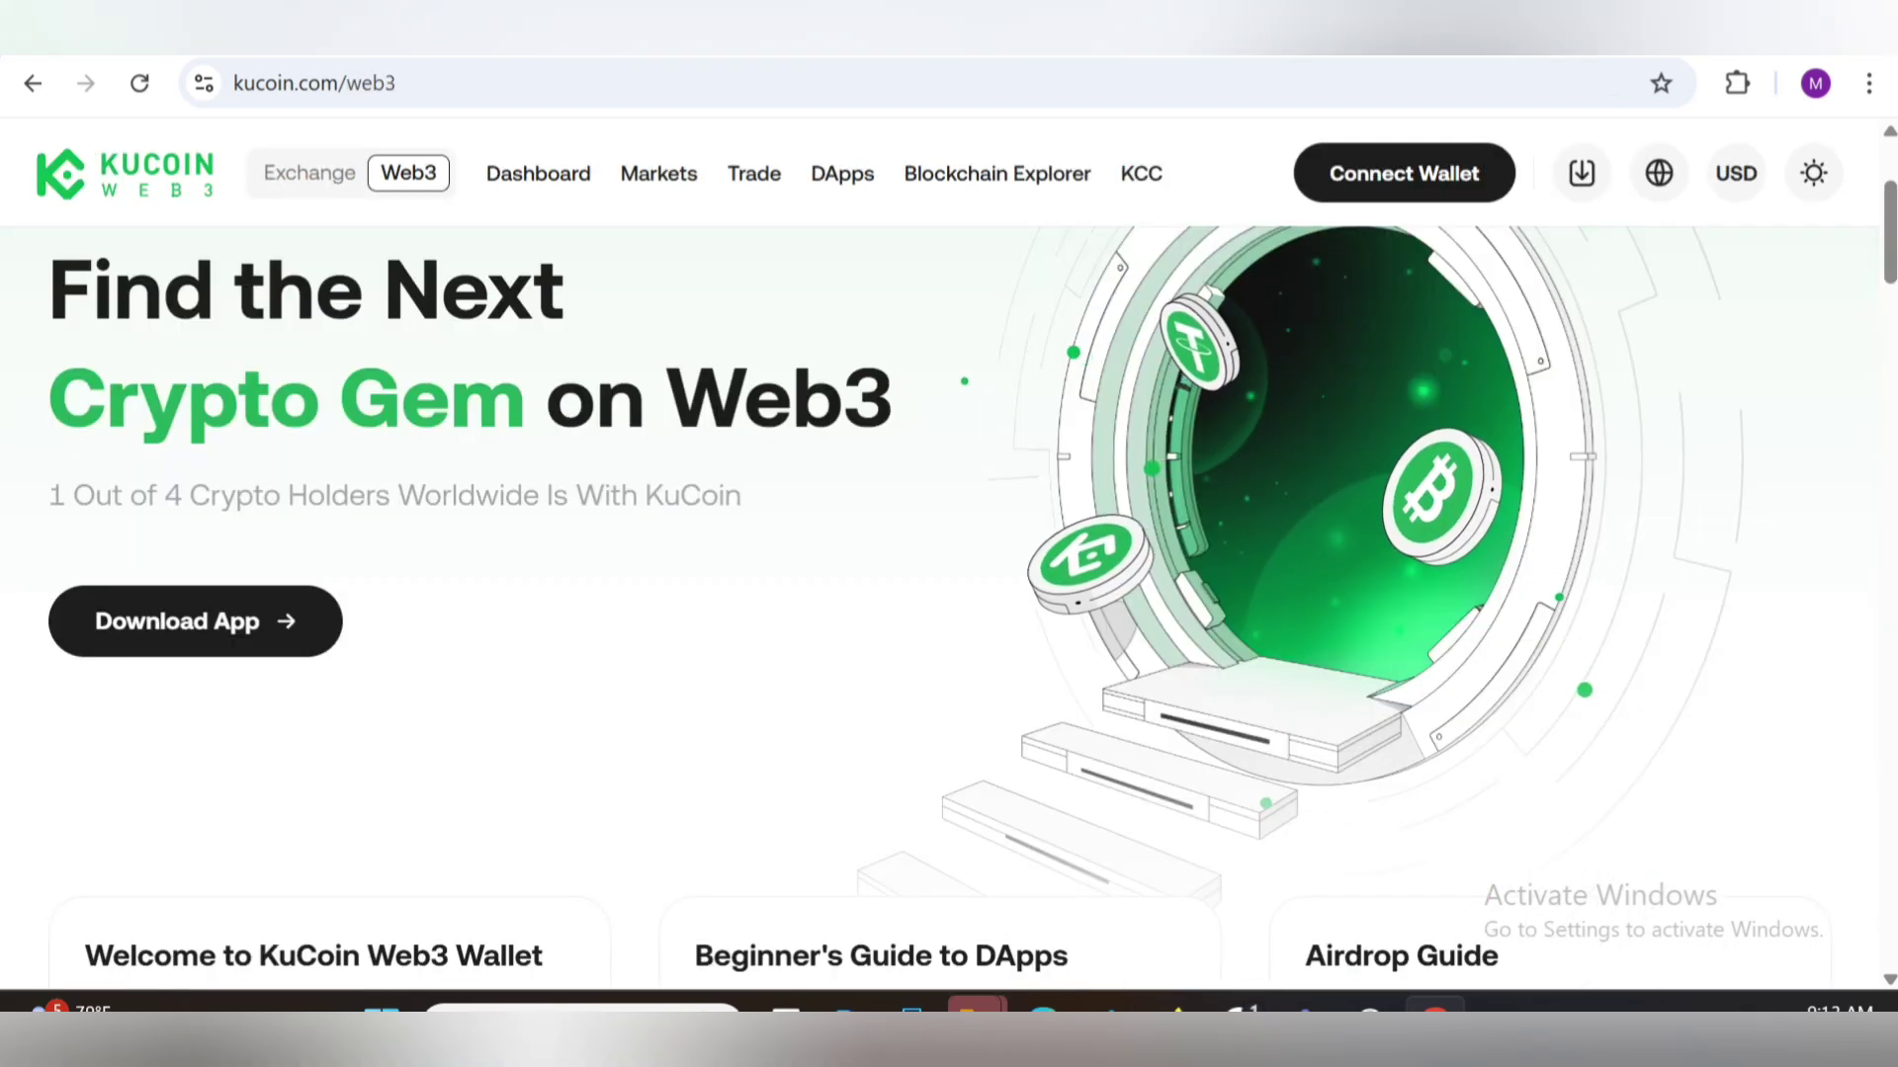
{"action": "scroll", "coordinate": [948, 593], "scroll_direction": "down", "scroll_amount": 2}
{"action": "scroll", "coordinate": [949, 593], "scroll_direction": "down", "scroll_amount": 2}
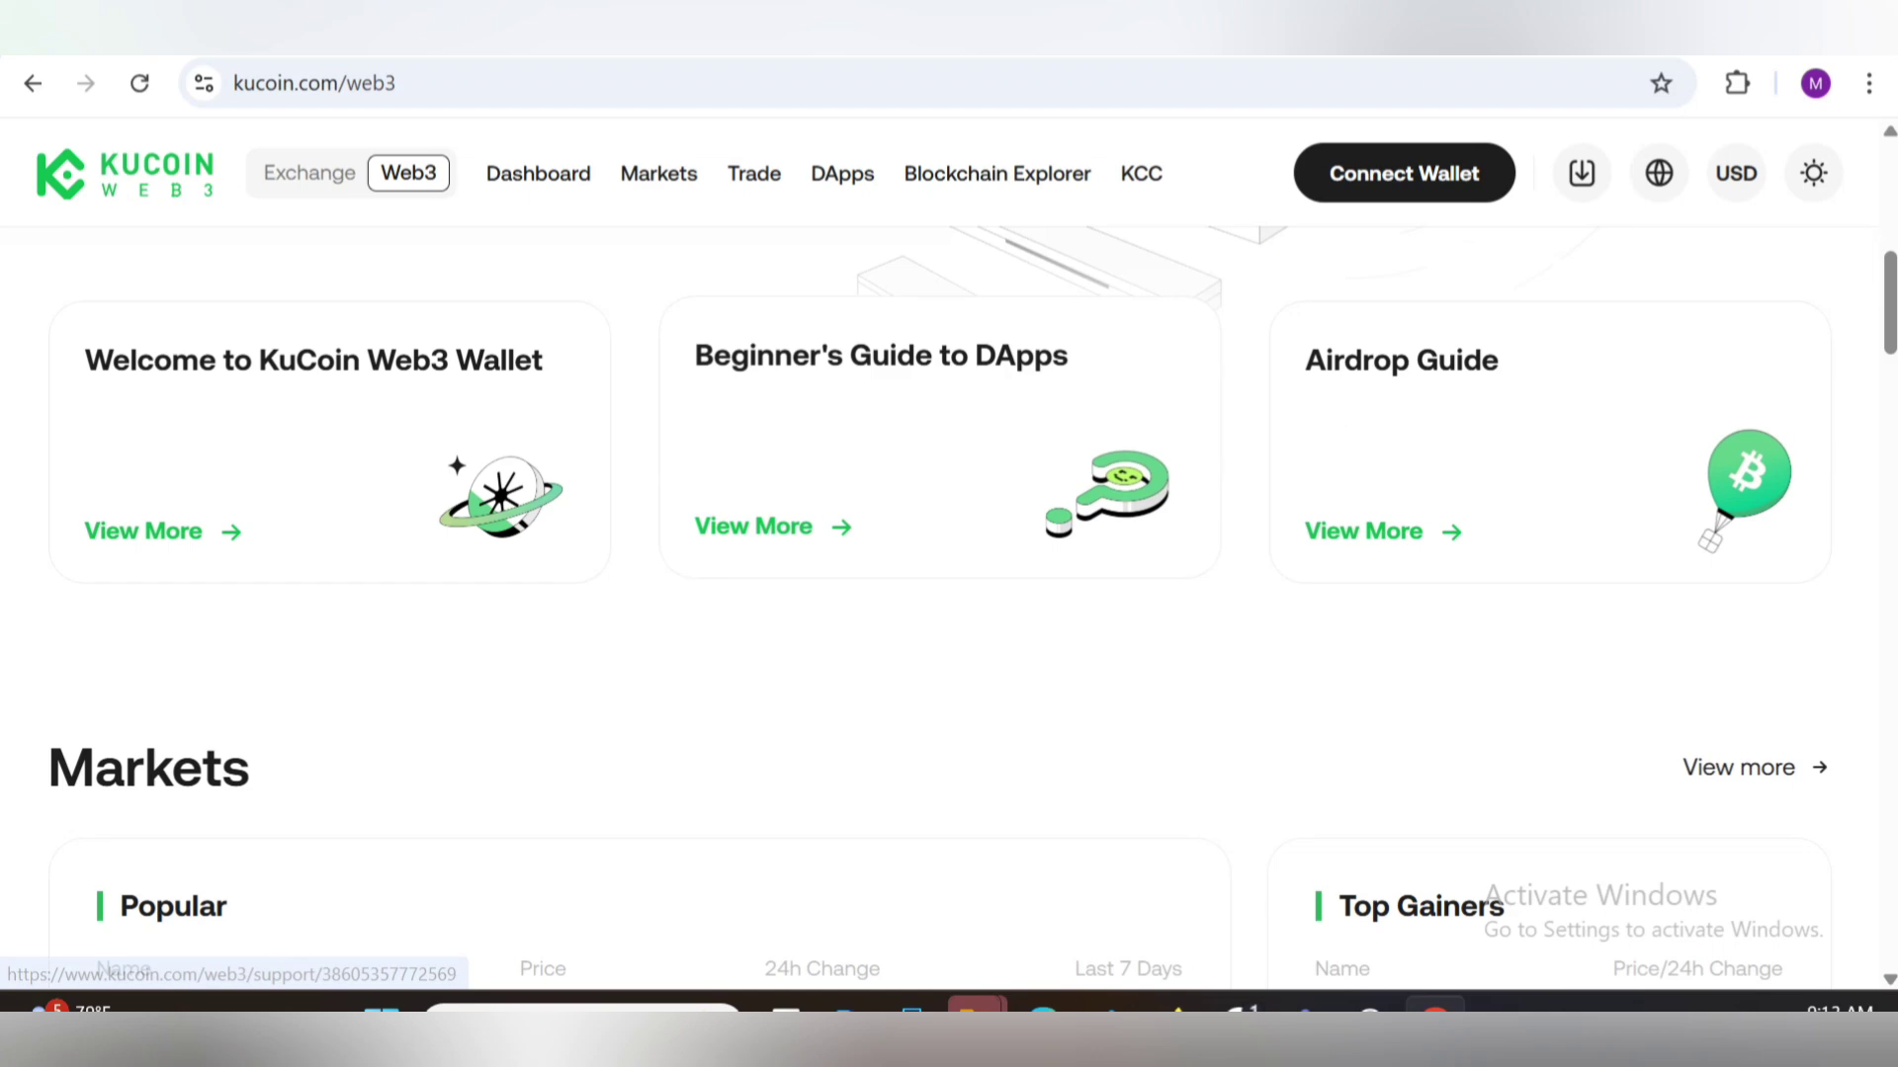
{"action": "scroll", "coordinate": [949, 593], "scroll_direction": "down", "scroll_amount": 4}
{"action": "scroll", "coordinate": [949, 593], "scroll_direction": "down", "scroll_amount": 1}
{"action": "scroll", "coordinate": [949, 593], "scroll_direction": "down", "scroll_amount": 3}
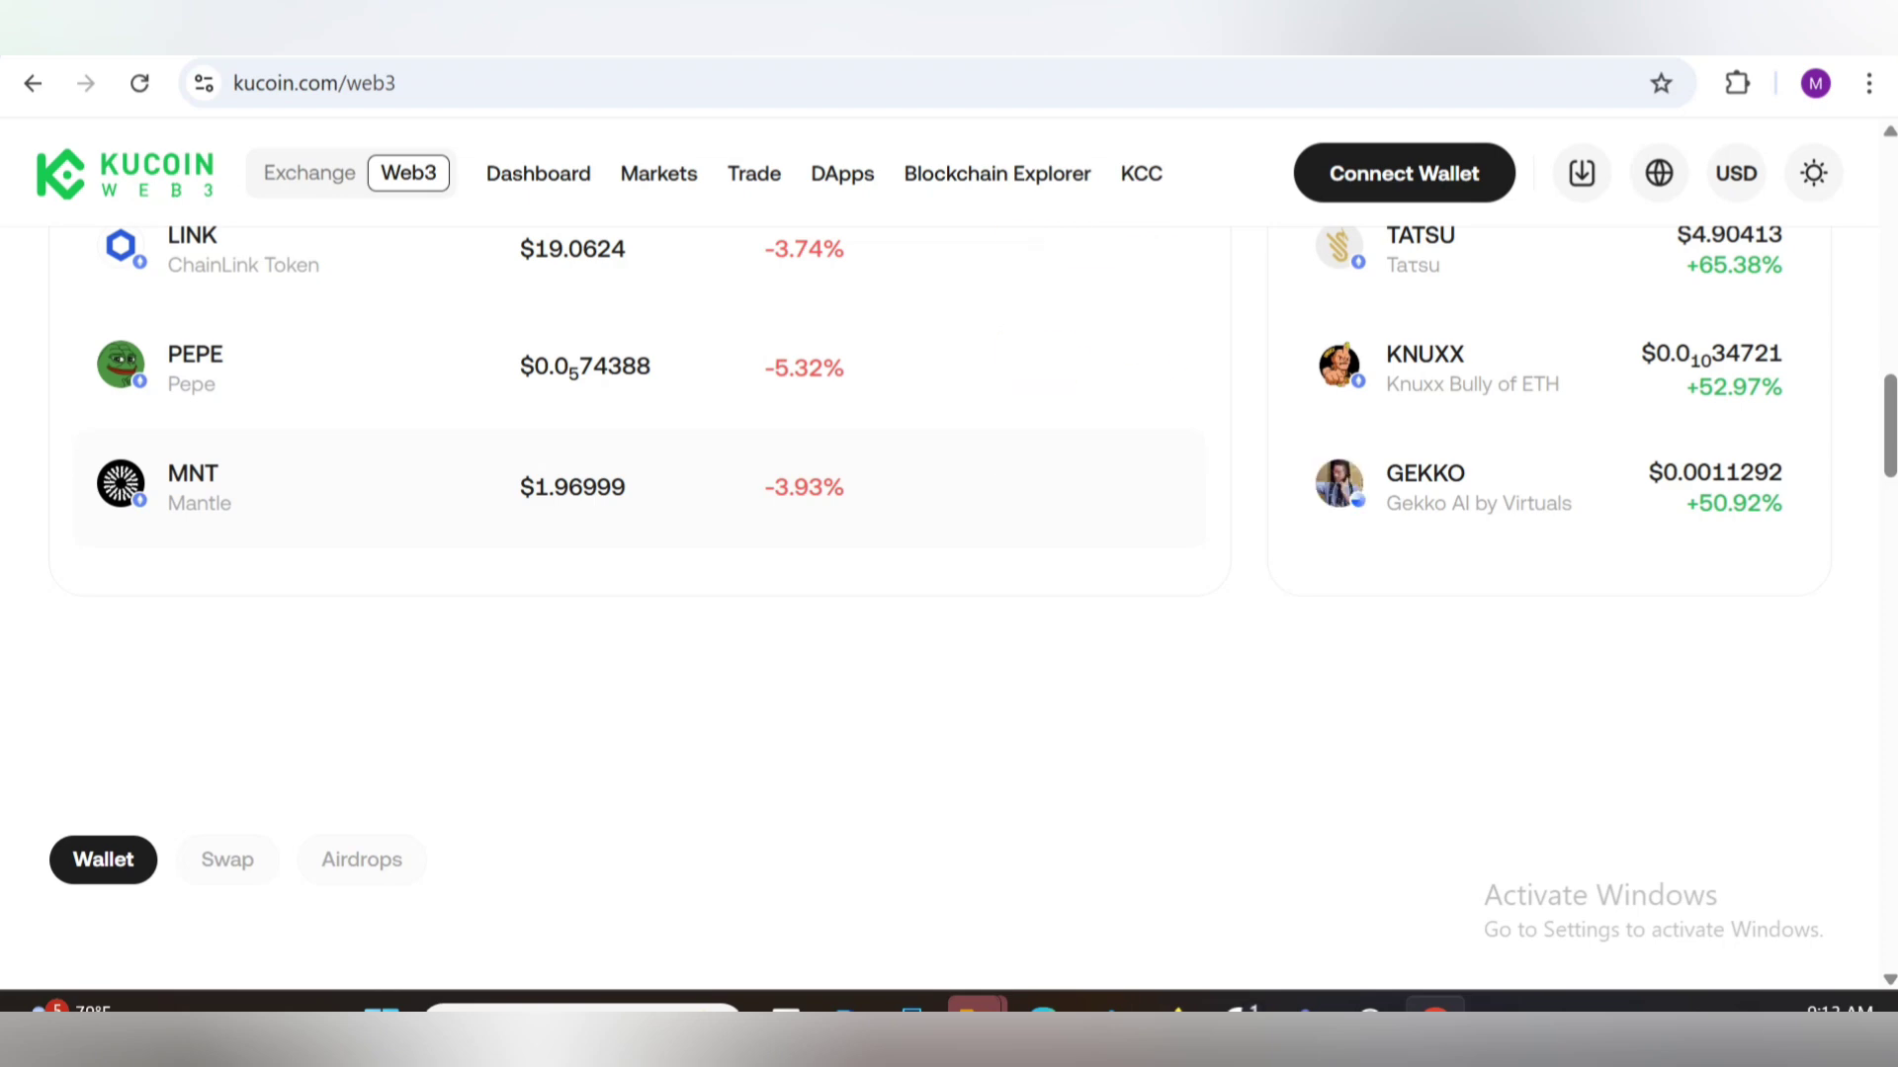
{"action": "scroll", "coordinate": [949, 593], "scroll_direction": "down", "scroll_amount": 3}
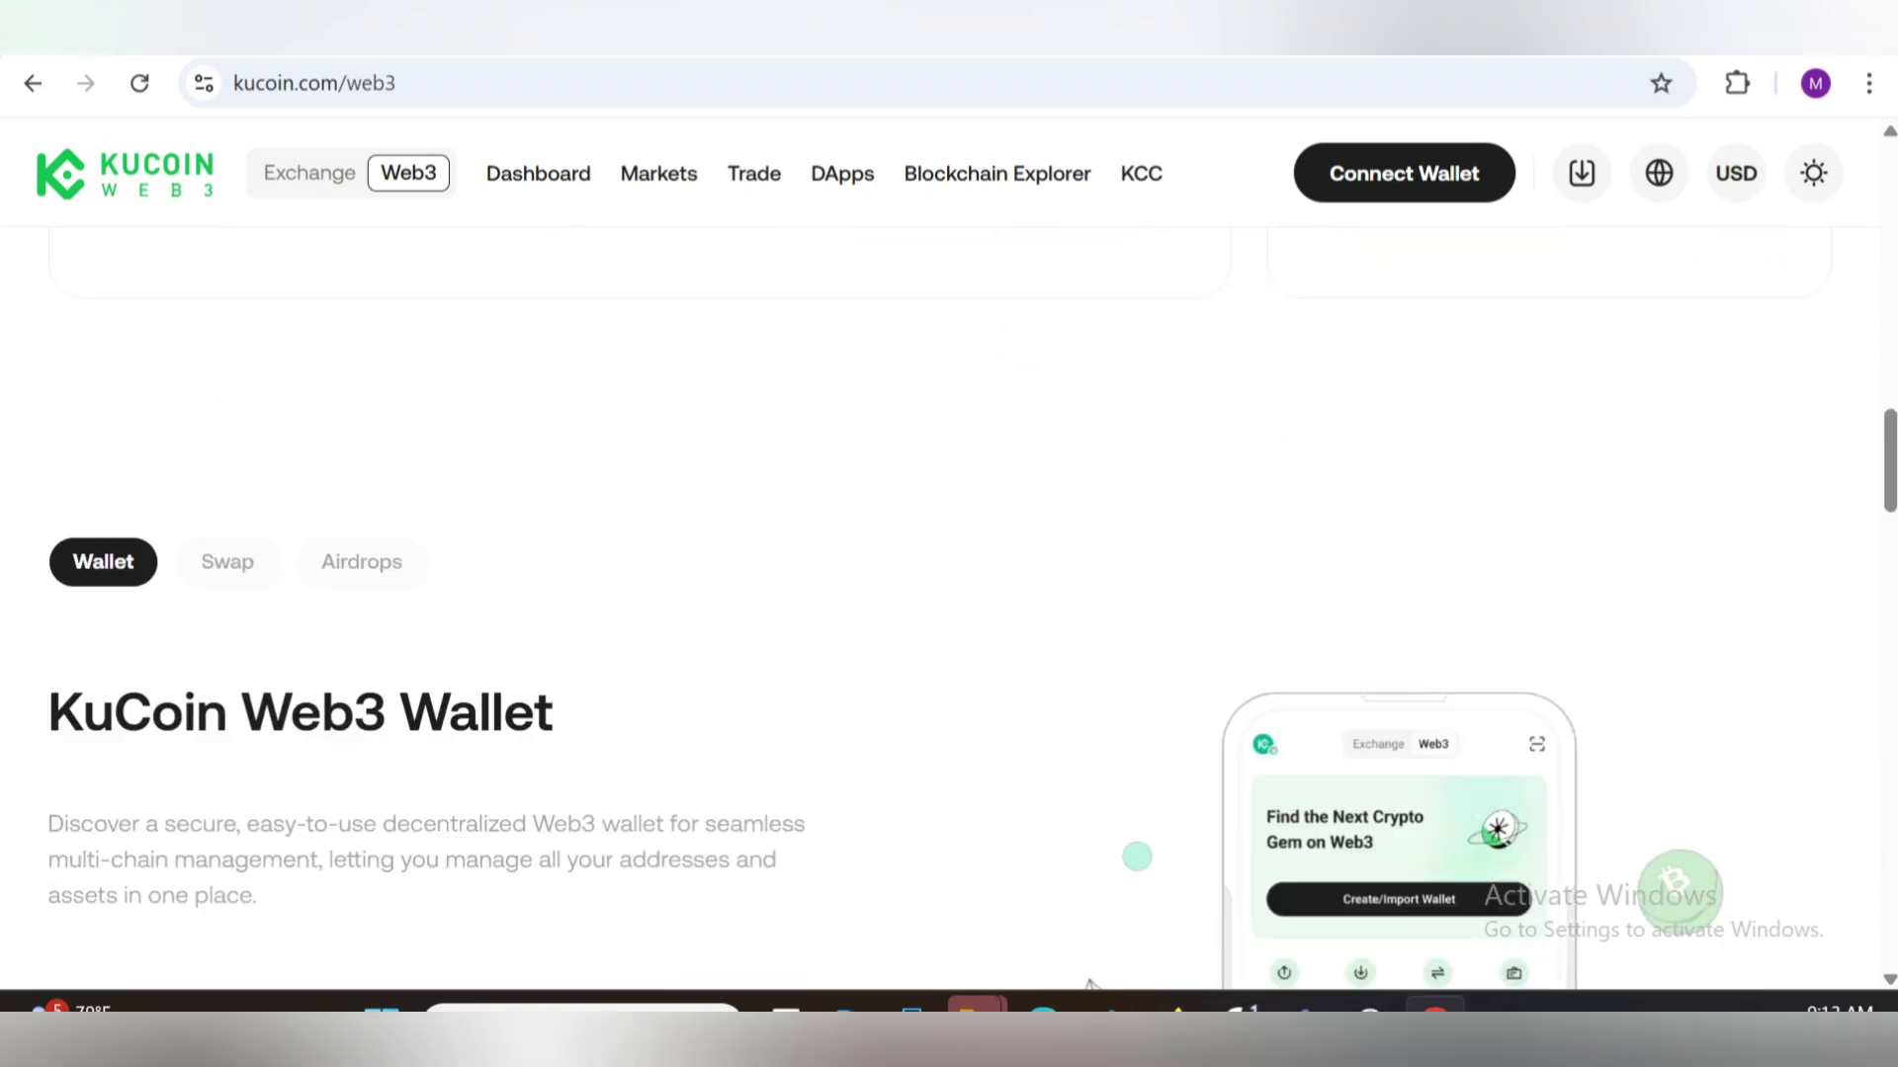
{"action": "scroll", "coordinate": [950, 593], "scroll_direction": "down", "scroll_amount": 1}
{"action": "scroll", "coordinate": [949, 593], "scroll_direction": "down", "scroll_amount": 1}
{"action": "scroll", "coordinate": [949, 593], "scroll_direction": "down", "scroll_amount": 1}
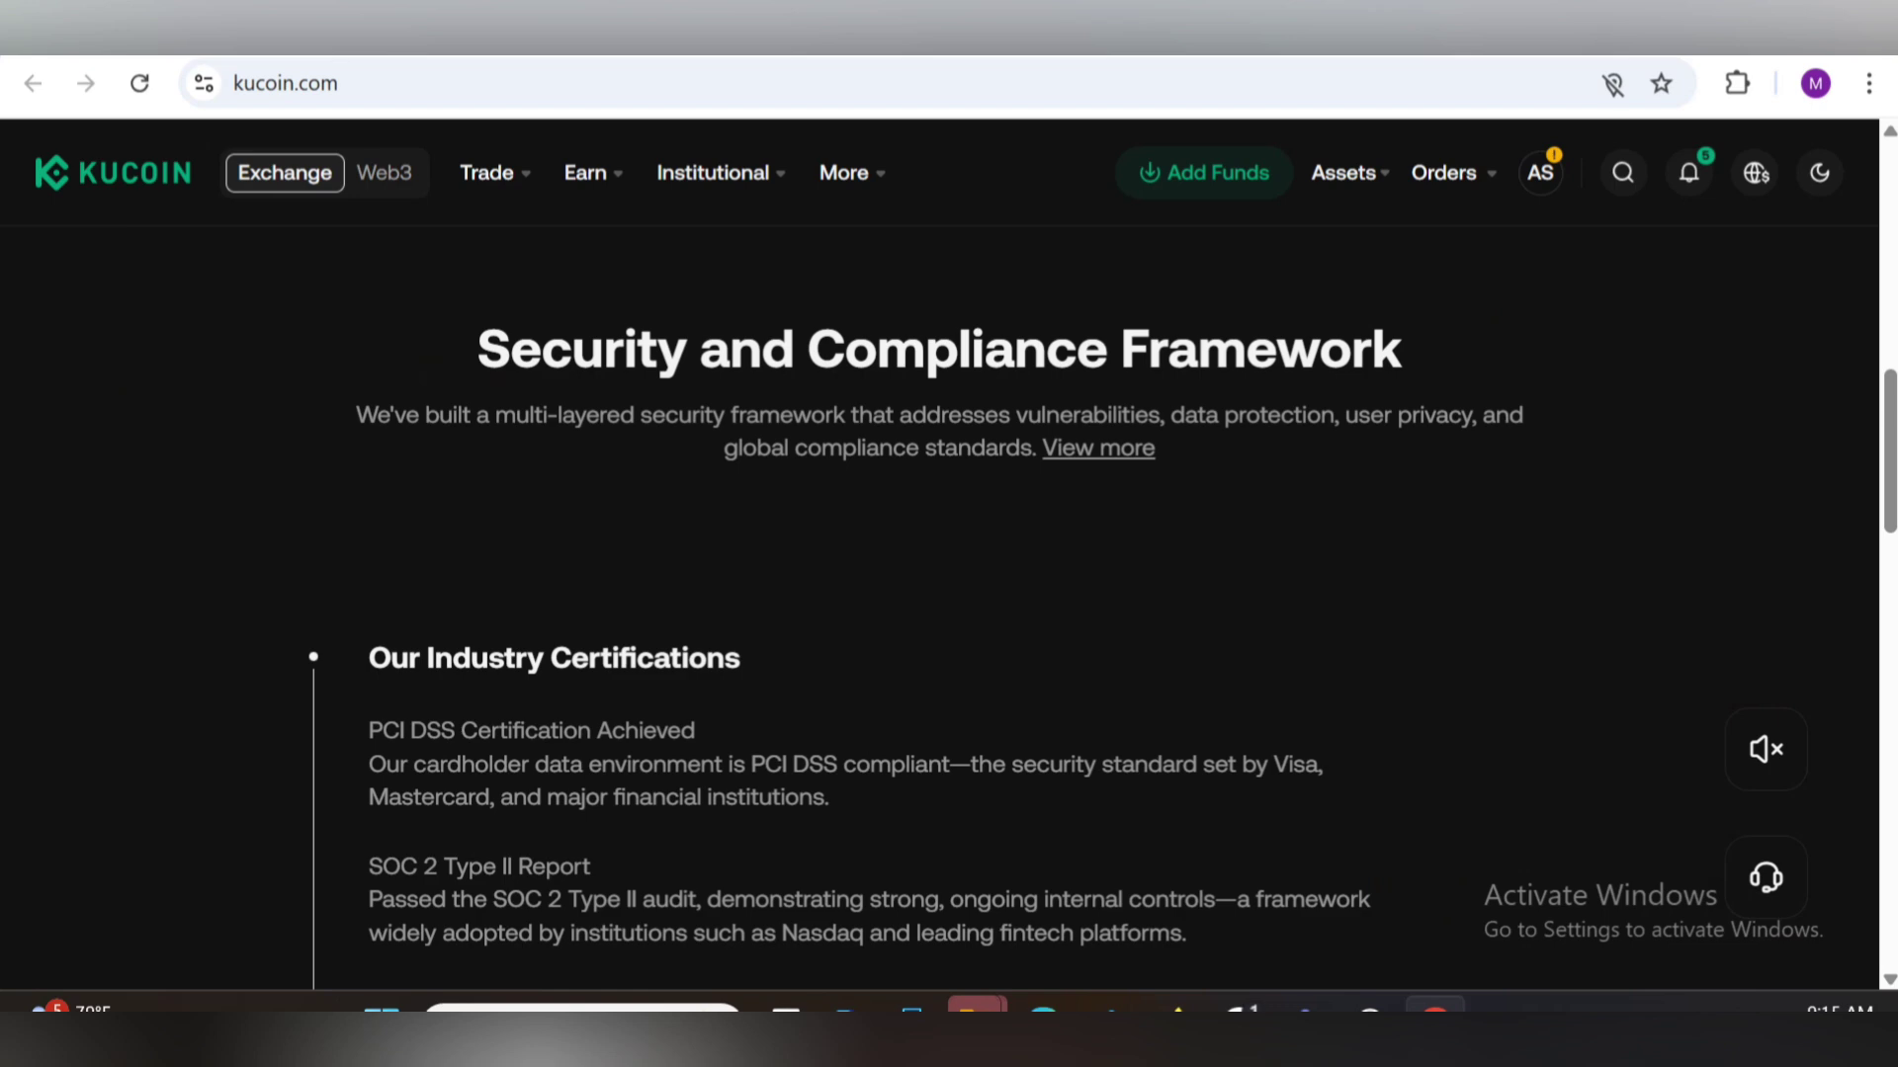
{"action": "scroll", "coordinate": [949, 593], "scroll_direction": "down", "scroll_amount": 5}
{"action": "scroll", "coordinate": [950, 593], "scroll_direction": "down", "scroll_amount": 5}
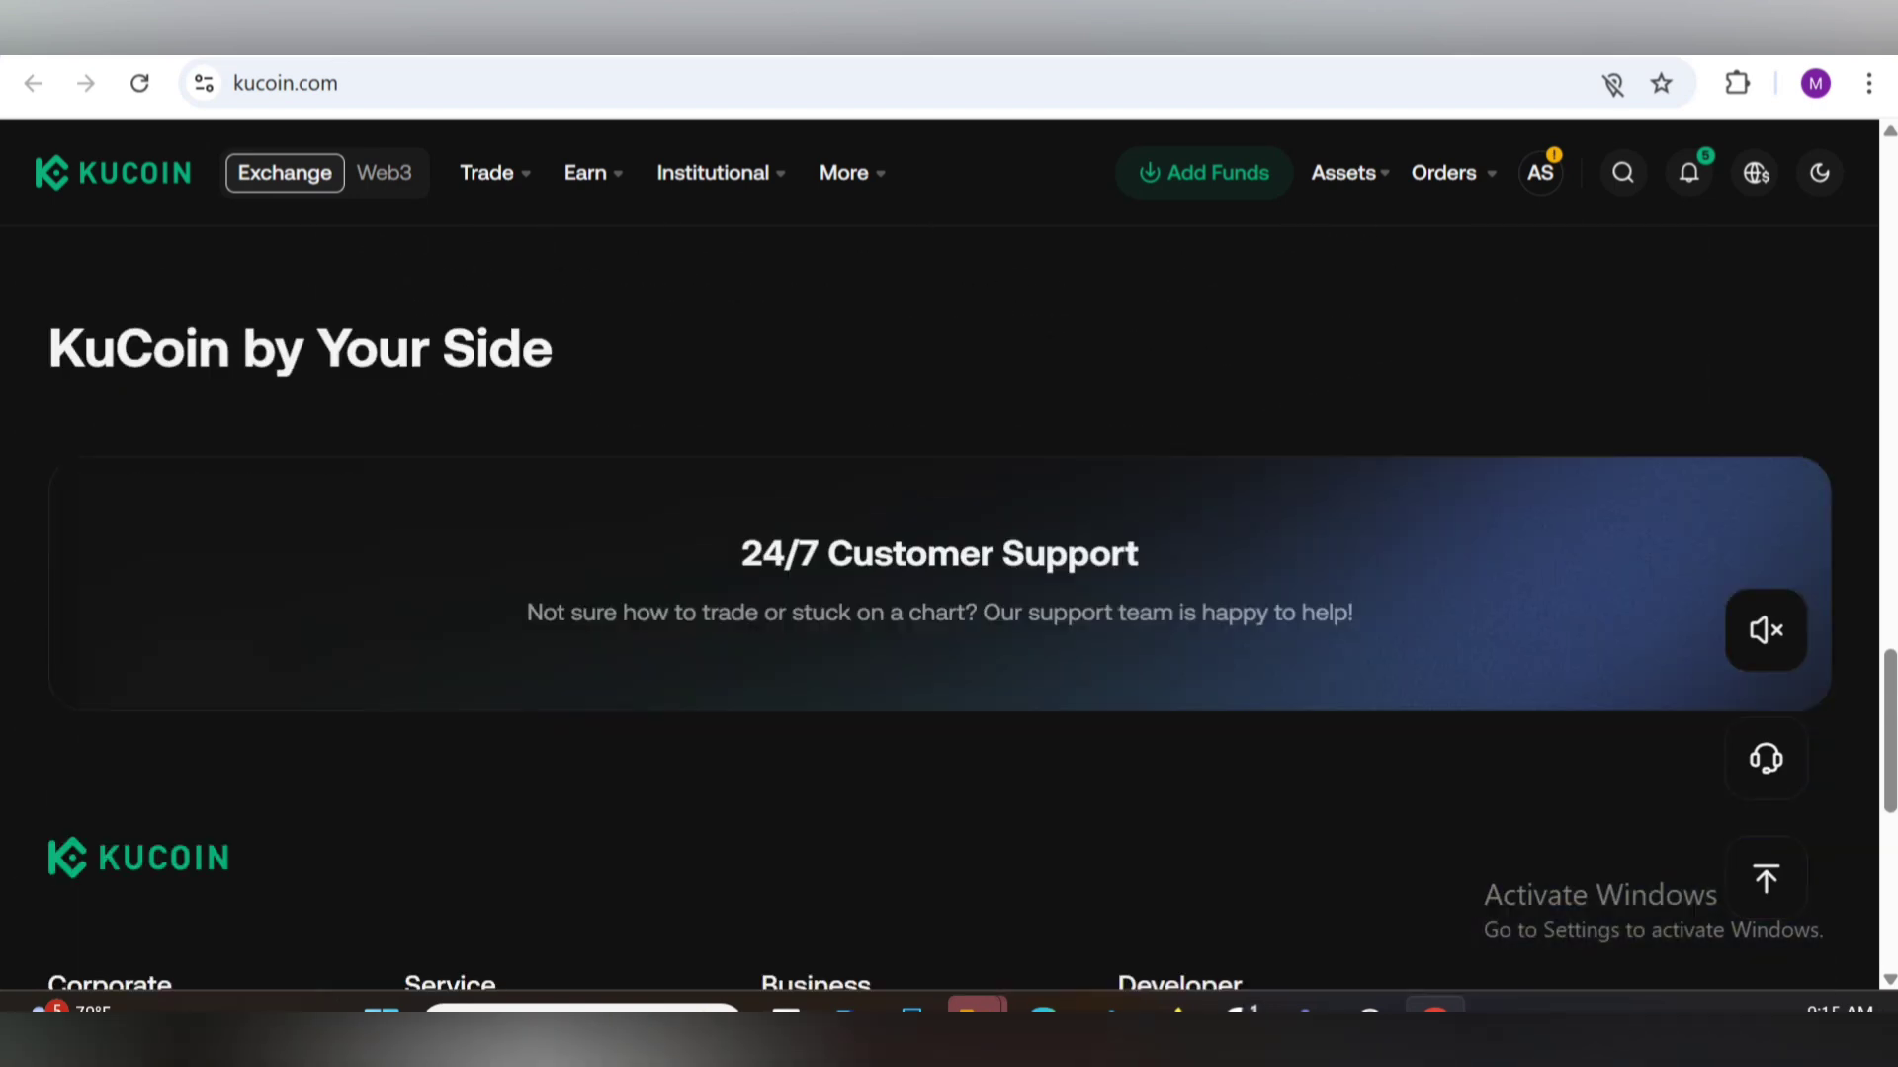
{"action": "scroll", "coordinate": [949, 593], "scroll_direction": "down", "scroll_amount": 2}
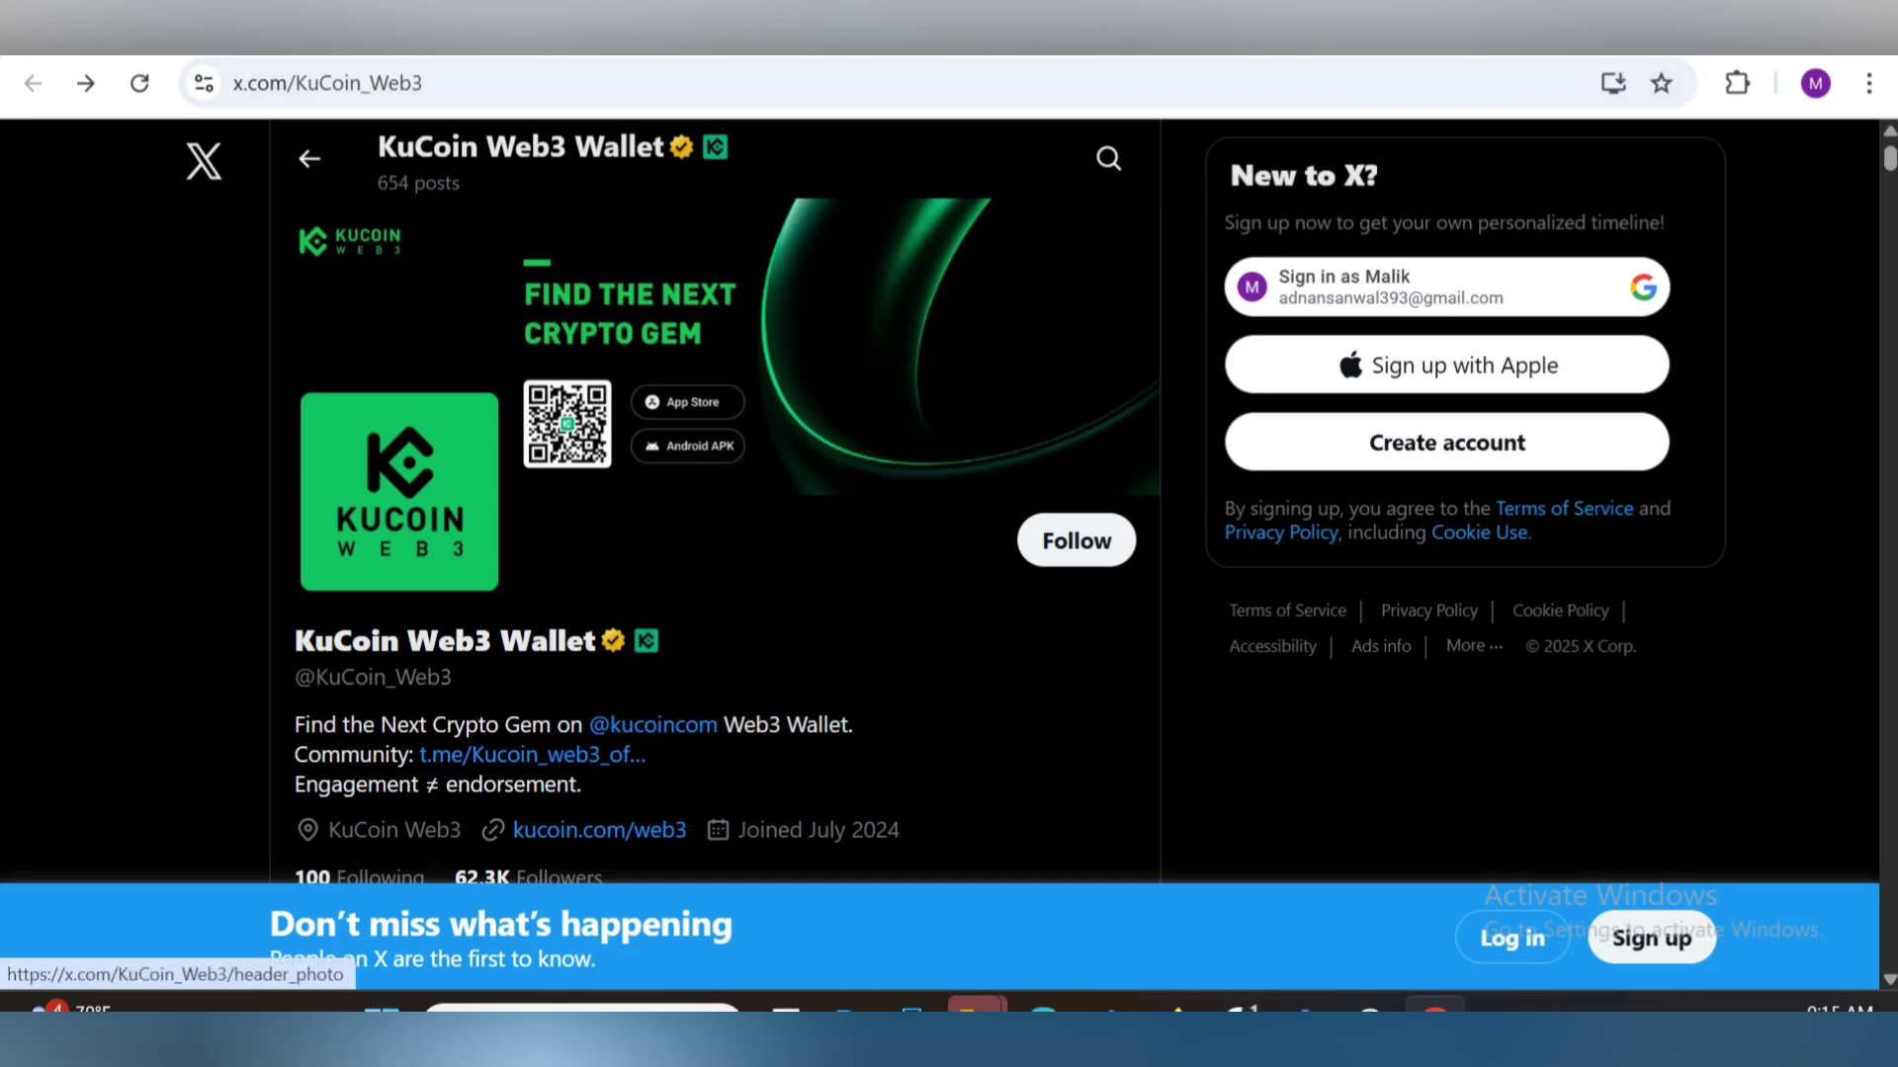
{"action": "scroll", "coordinate": [712, 520], "scroll_direction": "down", "scroll_amount": 5}
{"action": "scroll", "coordinate": [711, 518], "scroll_direction": "down", "scroll_amount": 3}
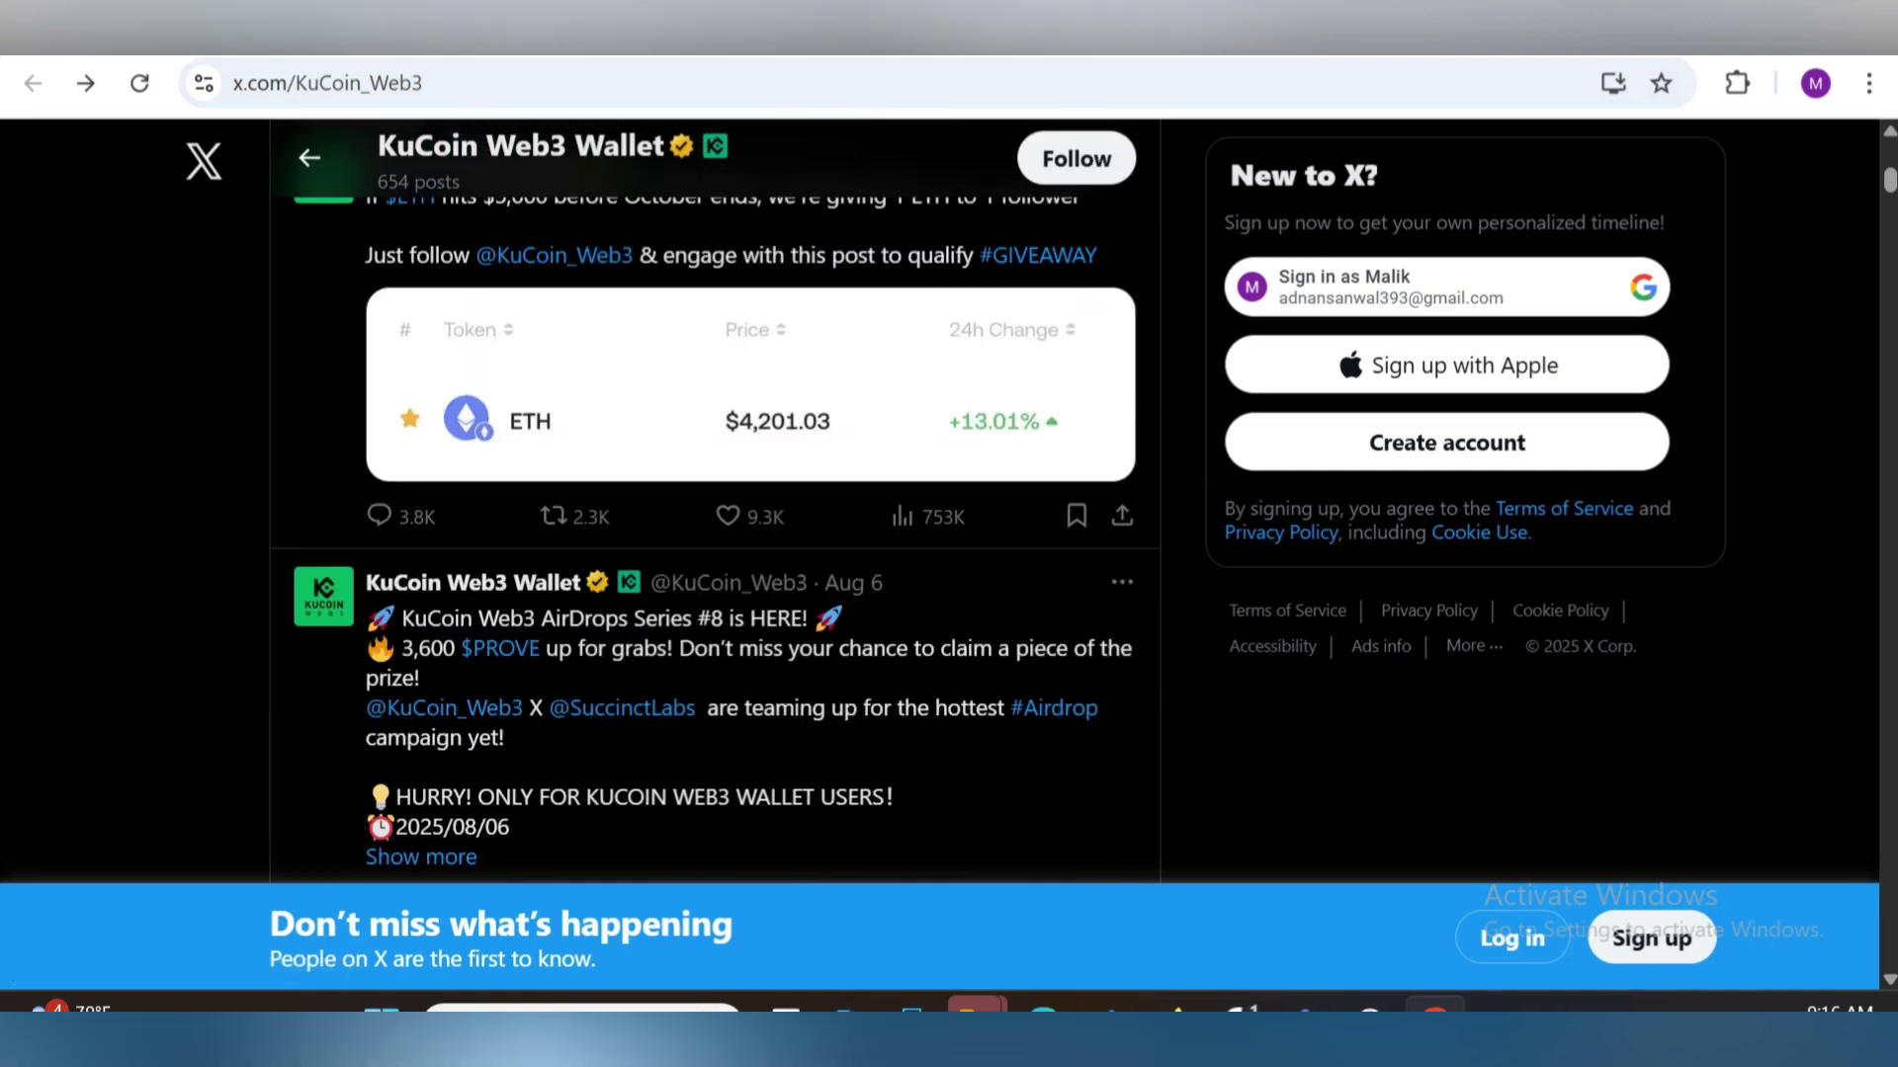
{"action": "scroll", "coordinate": [713, 519], "scroll_direction": "down", "scroll_amount": 5}
{"action": "scroll", "coordinate": [712, 519], "scroll_direction": "down", "scroll_amount": 3}
{"action": "scroll", "coordinate": [712, 519], "scroll_direction": "down", "scroll_amount": 4}
{"action": "scroll", "coordinate": [713, 519], "scroll_direction": "down", "scroll_amount": 3}
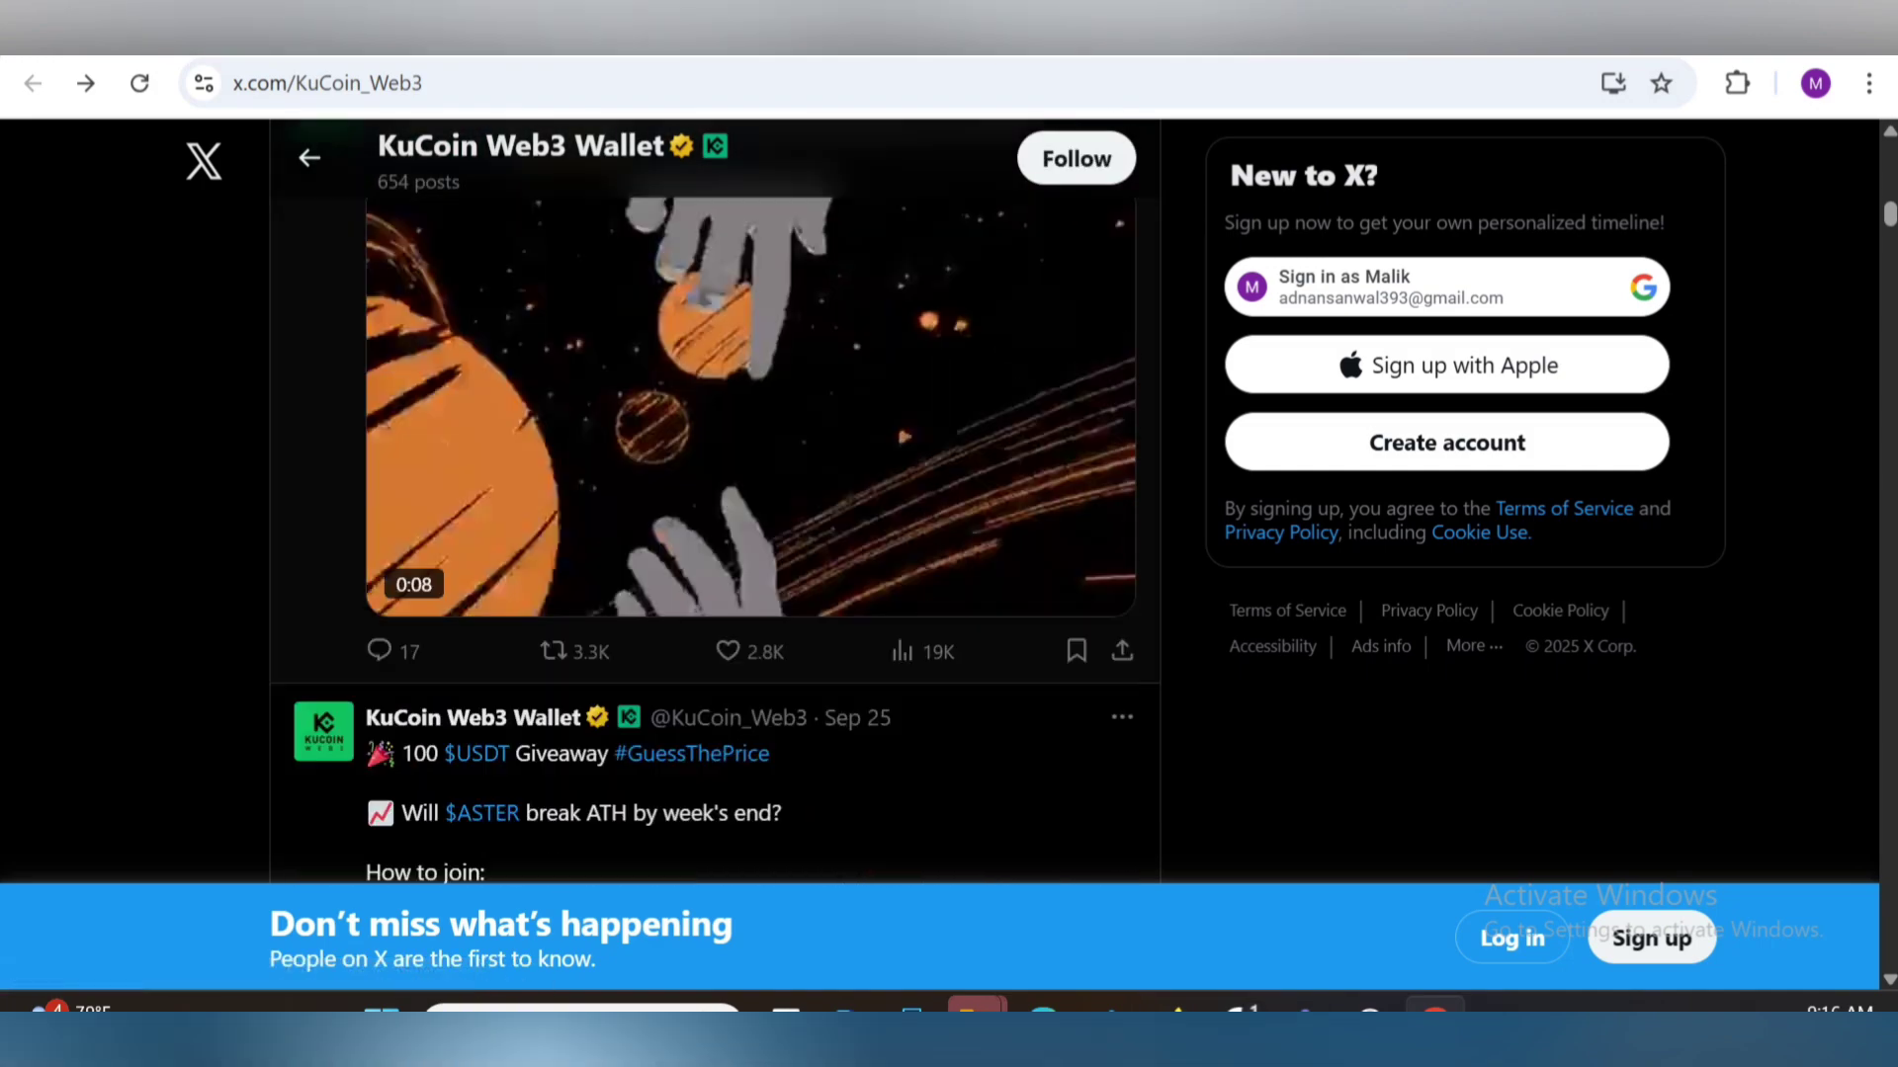
{"action": "scroll", "coordinate": [712, 519], "scroll_direction": "down", "scroll_amount": 2}
{"action": "scroll", "coordinate": [711, 519], "scroll_direction": "down", "scroll_amount": 3}
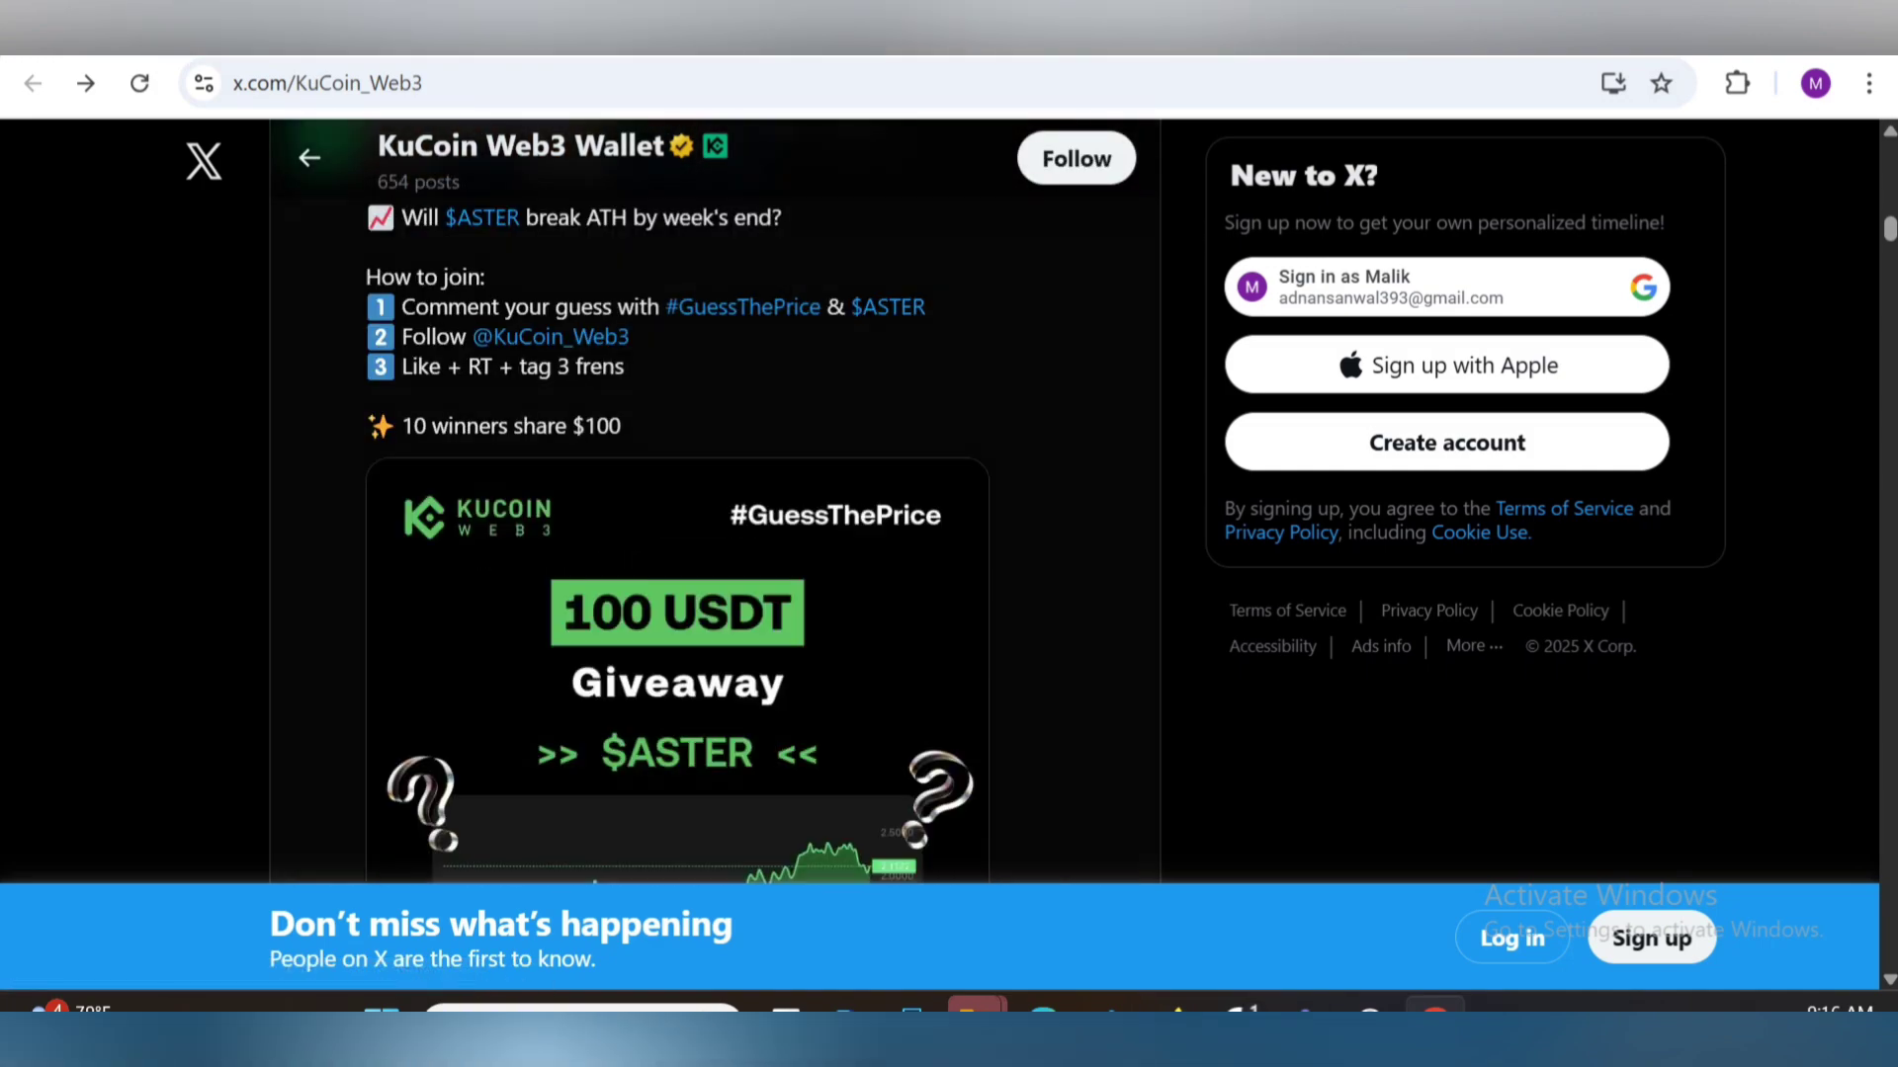
{"action": "scroll", "coordinate": [712, 520], "scroll_direction": "down", "scroll_amount": 3}
{"action": "scroll", "coordinate": [712, 519], "scroll_direction": "up", "scroll_amount": 2}
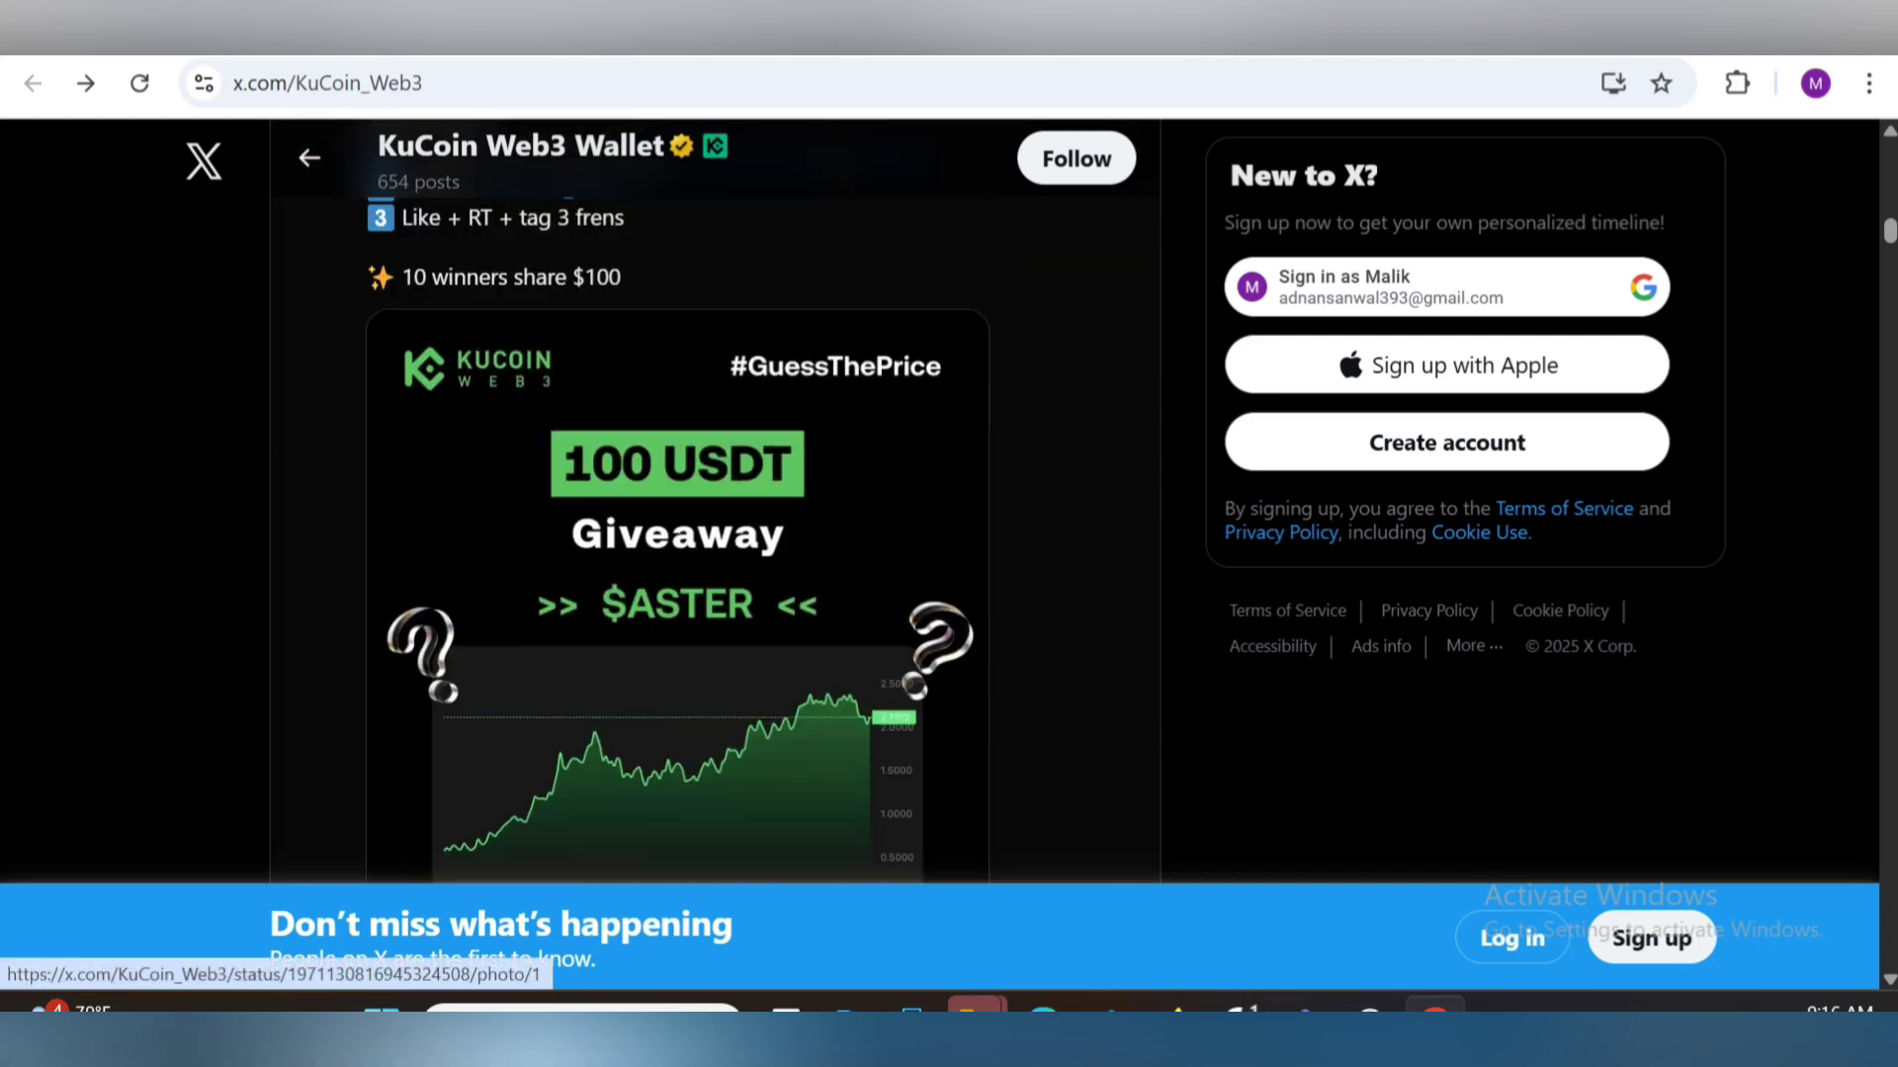
{"action": "scroll", "coordinate": [713, 520], "scroll_direction": "down", "scroll_amount": 4}
{"action": "scroll", "coordinate": [711, 520], "scroll_direction": "down", "scroll_amount": 2}
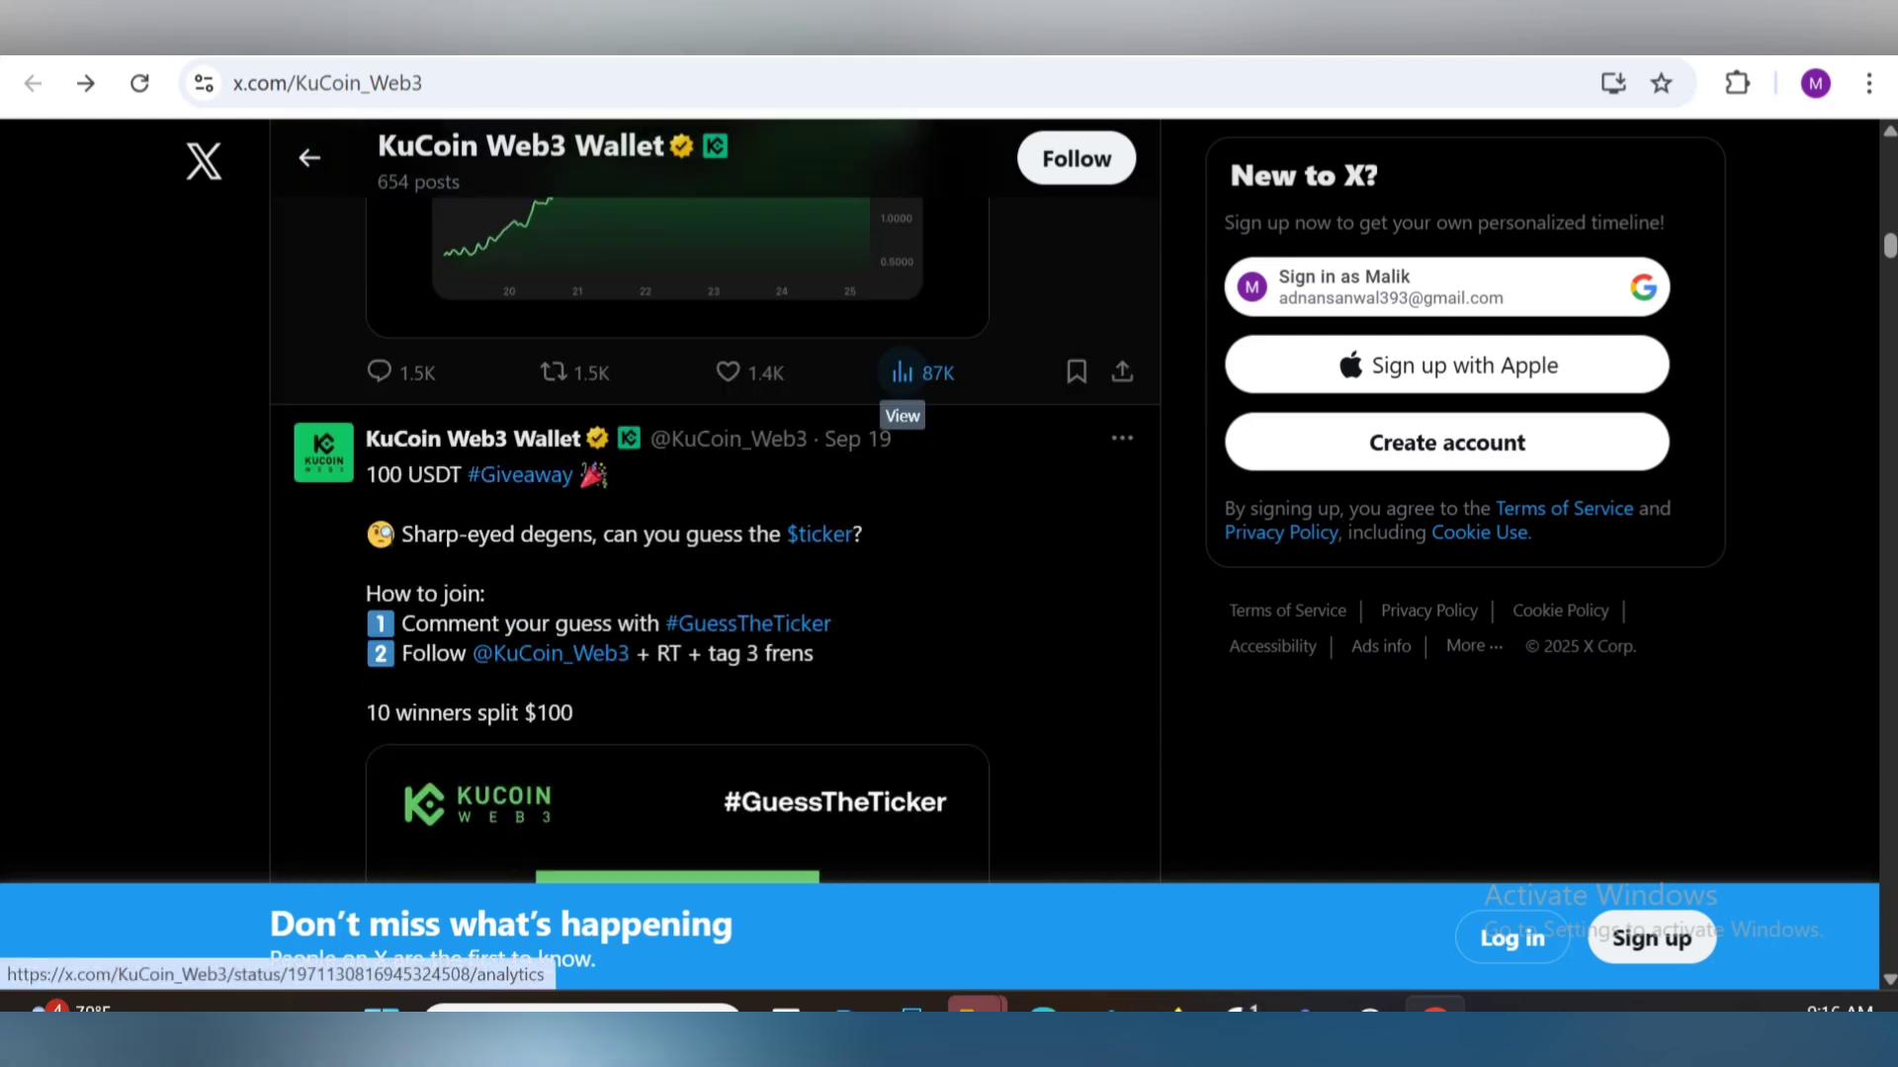
{"action": "scroll", "coordinate": [712, 519], "scroll_direction": "down", "scroll_amount": 4}
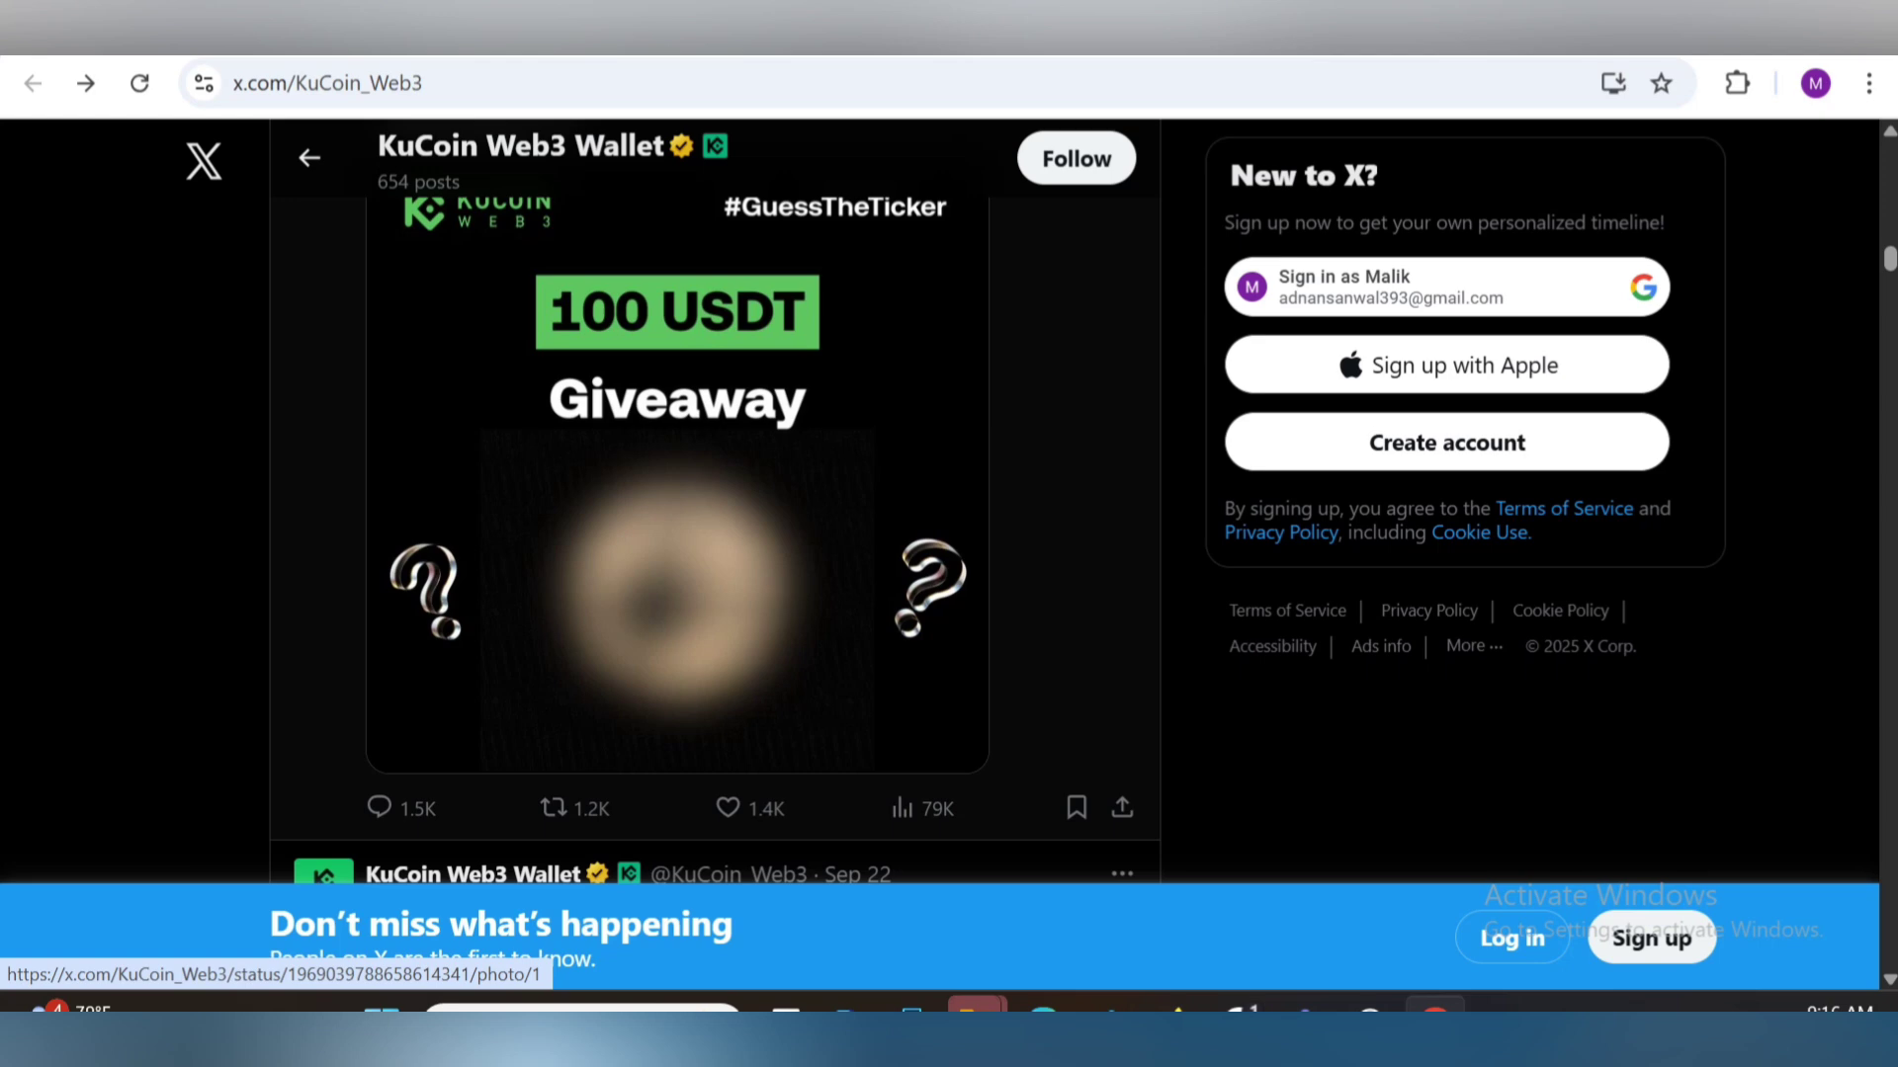
{"action": "scroll", "coordinate": [711, 519], "scroll_direction": "down", "scroll_amount": 3}
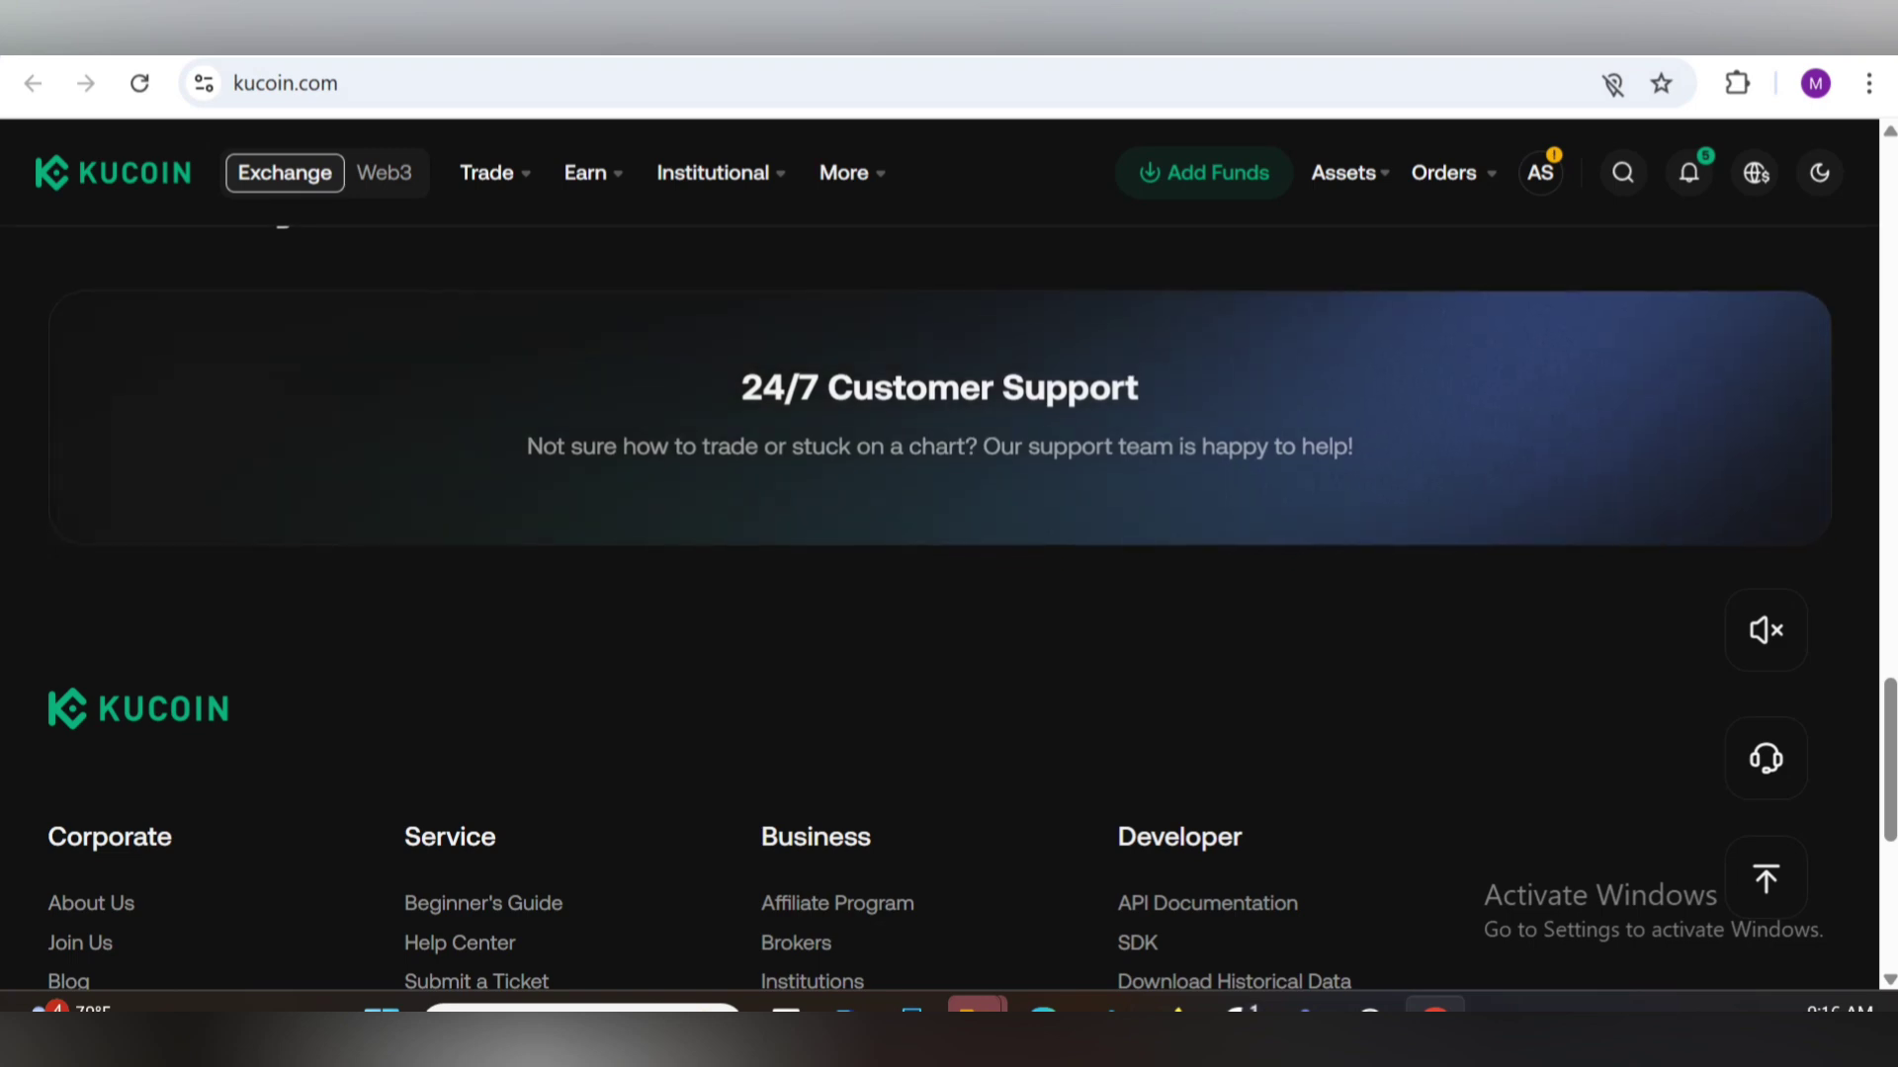
{"action": "scroll", "coordinate": [949, 593], "scroll_direction": "up", "scroll_amount": 3}
{"action": "scroll", "coordinate": [949, 593], "scroll_direction": "up", "scroll_amount": 5}
{"action": "scroll", "coordinate": [949, 593], "scroll_direction": "up", "scroll_amount": 3}
{"action": "scroll", "coordinate": [949, 593], "scroll_direction": "up", "scroll_amount": 5}
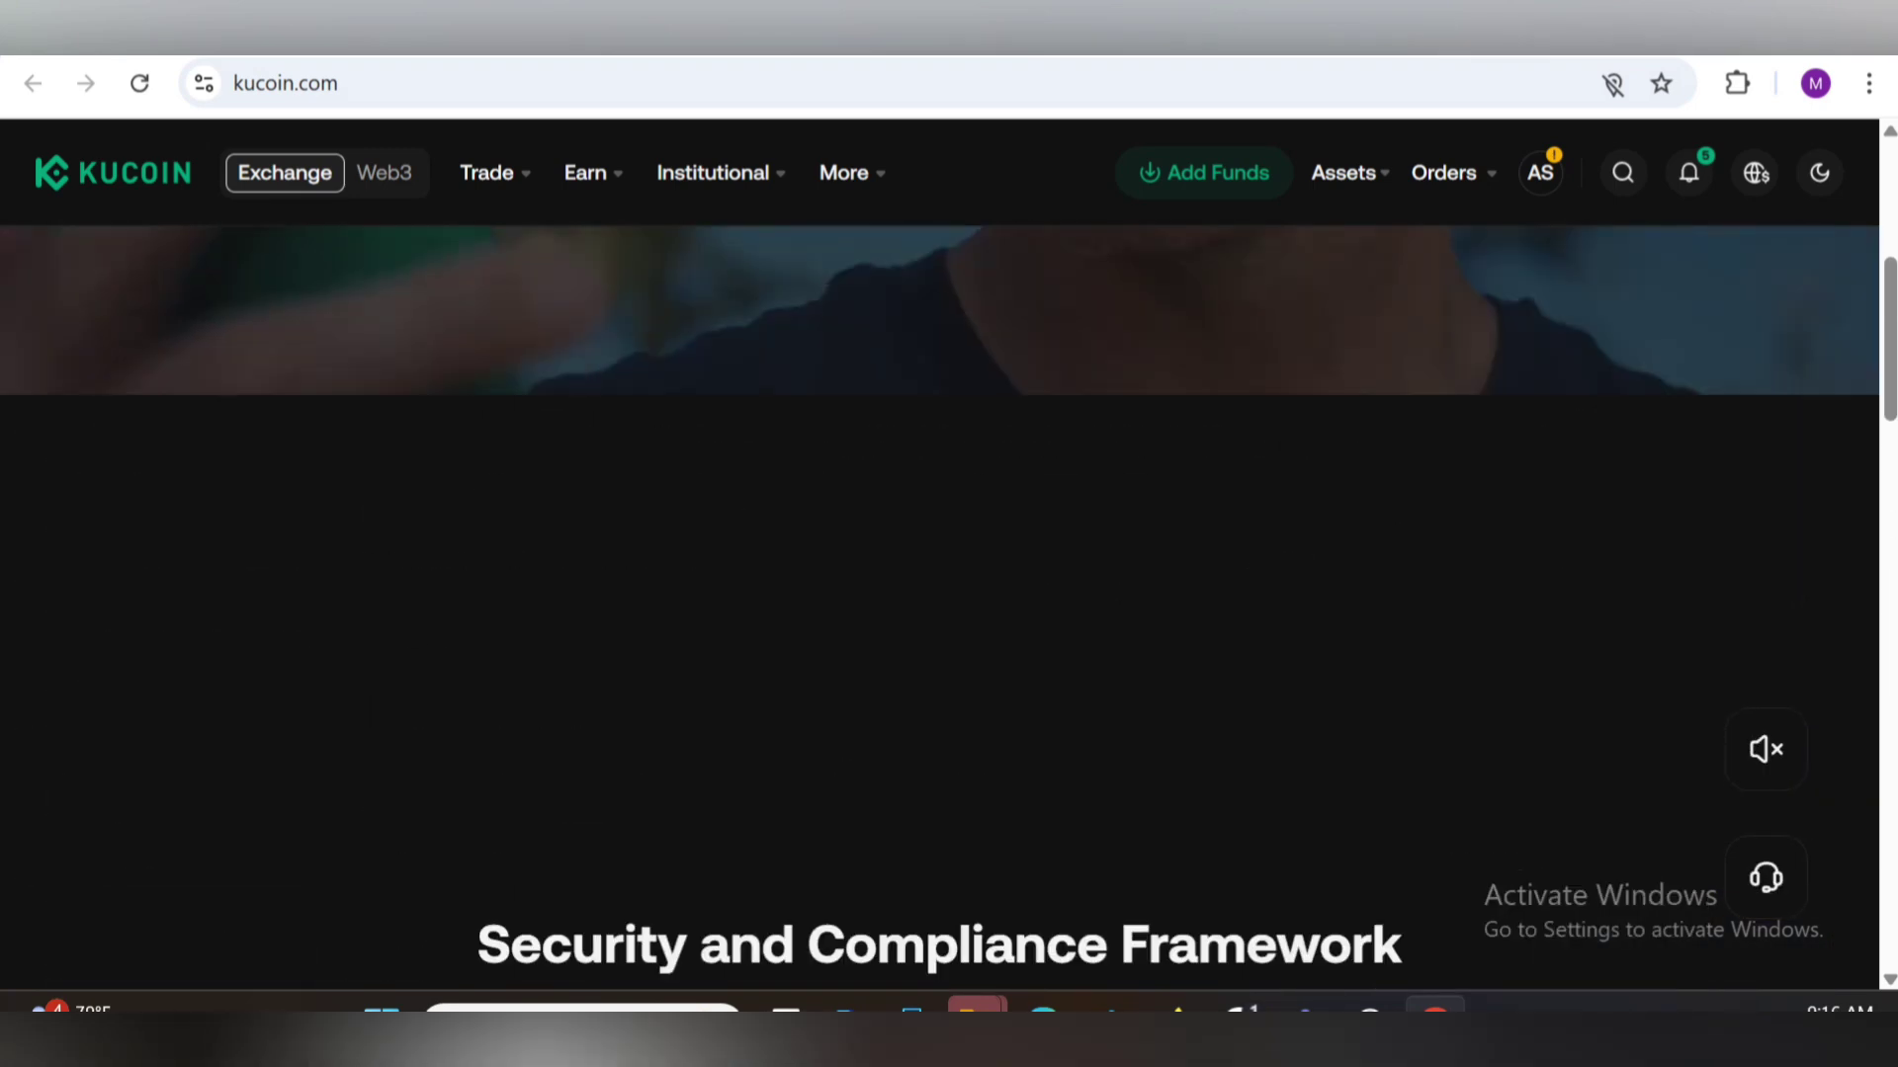
{"action": "scroll", "coordinate": [949, 593], "scroll_direction": "up", "scroll_amount": 5}
{"action": "scroll", "coordinate": [950, 593], "scroll_direction": "up", "scroll_amount": 3}
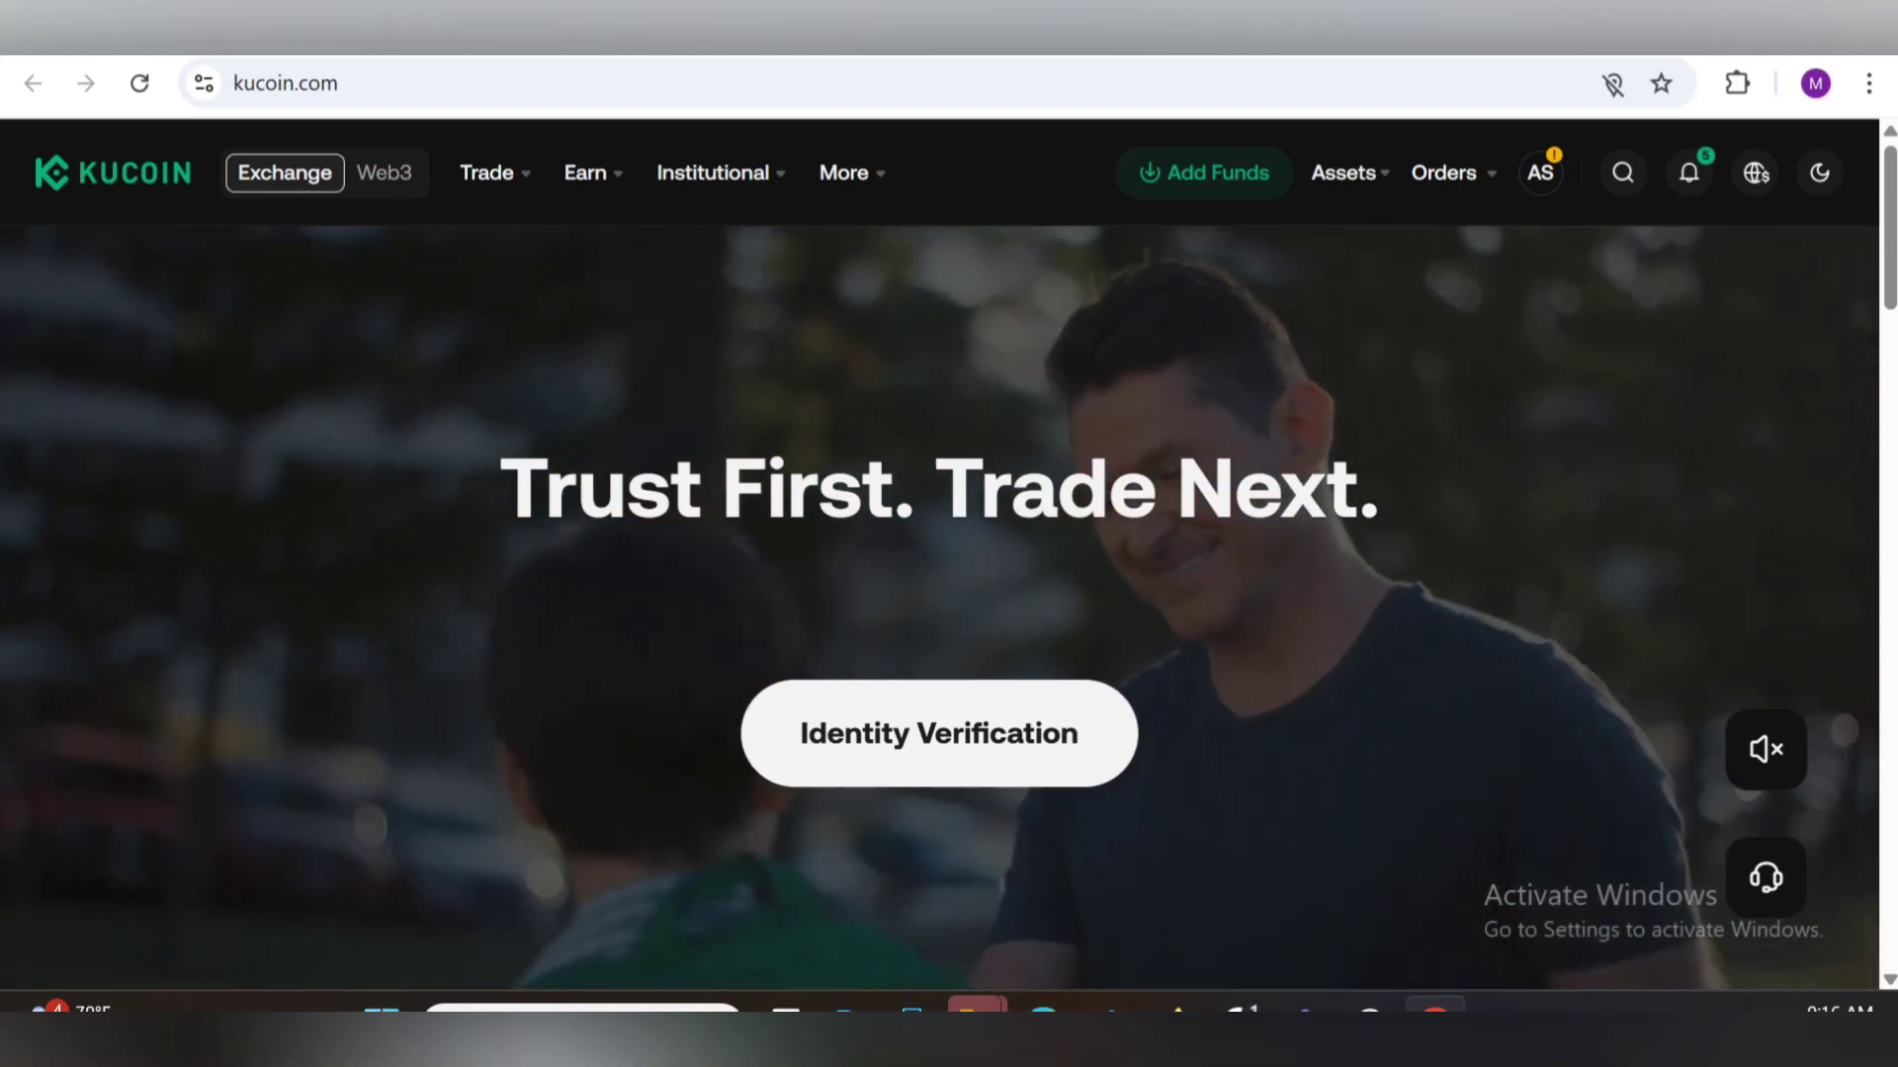
{"action": "scroll", "coordinate": [949, 593], "scroll_direction": "down", "scroll_amount": 2}
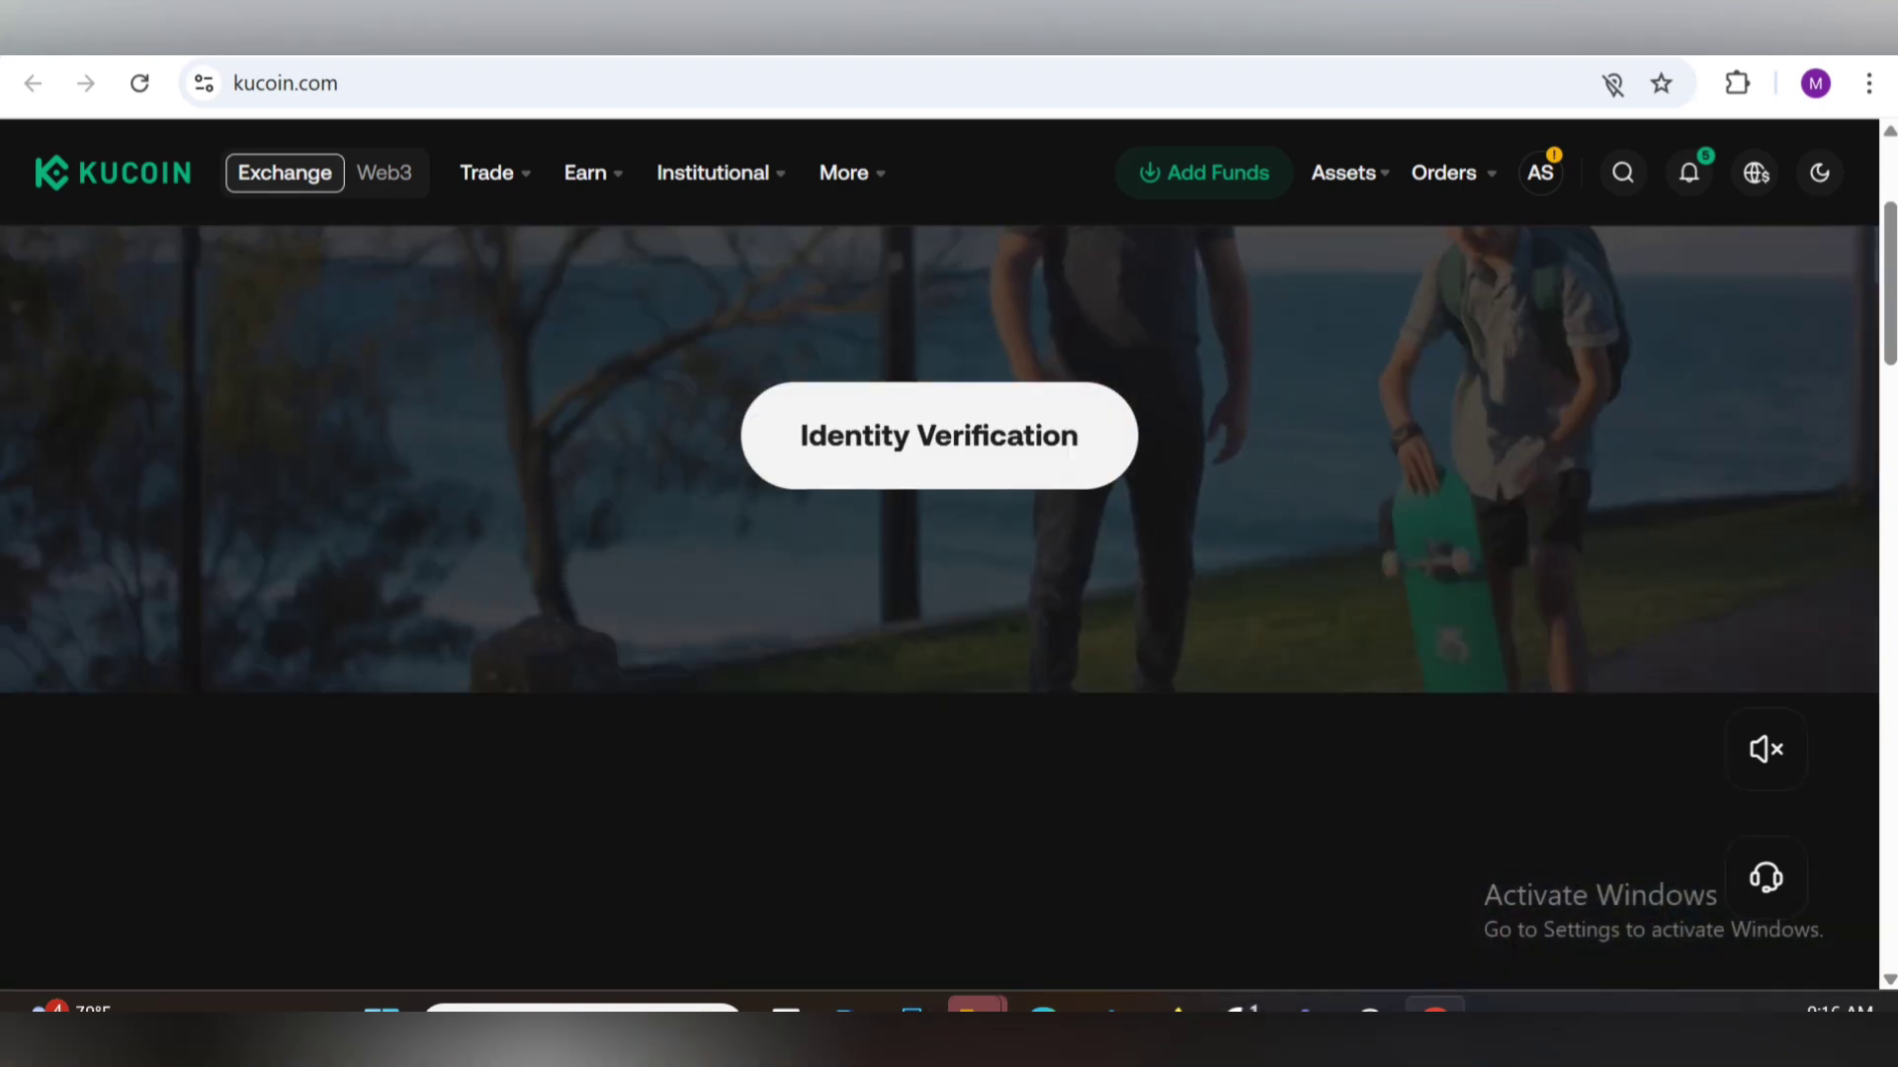
{"action": "scroll", "coordinate": [949, 593], "scroll_direction": "down", "scroll_amount": 2}
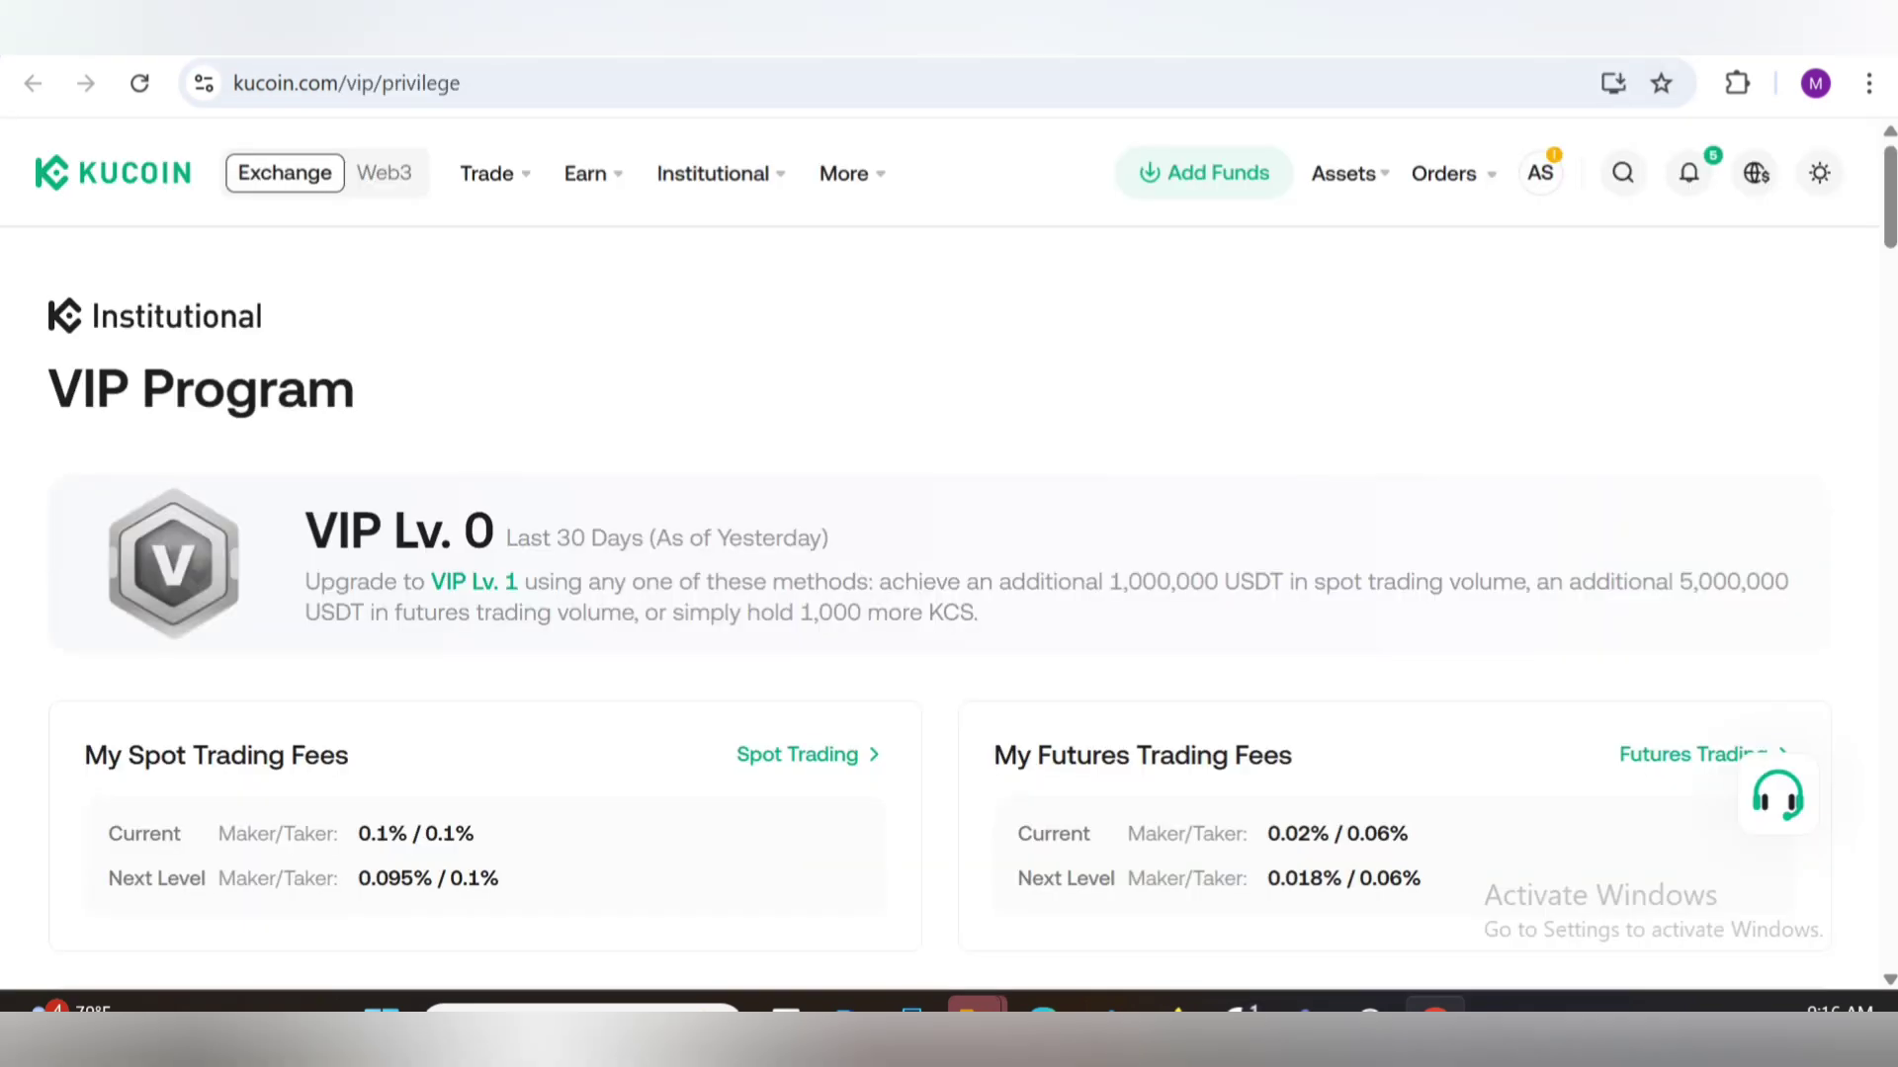
{"action": "scroll", "coordinate": [950, 593], "scroll_direction": "down", "scroll_amount": 3}
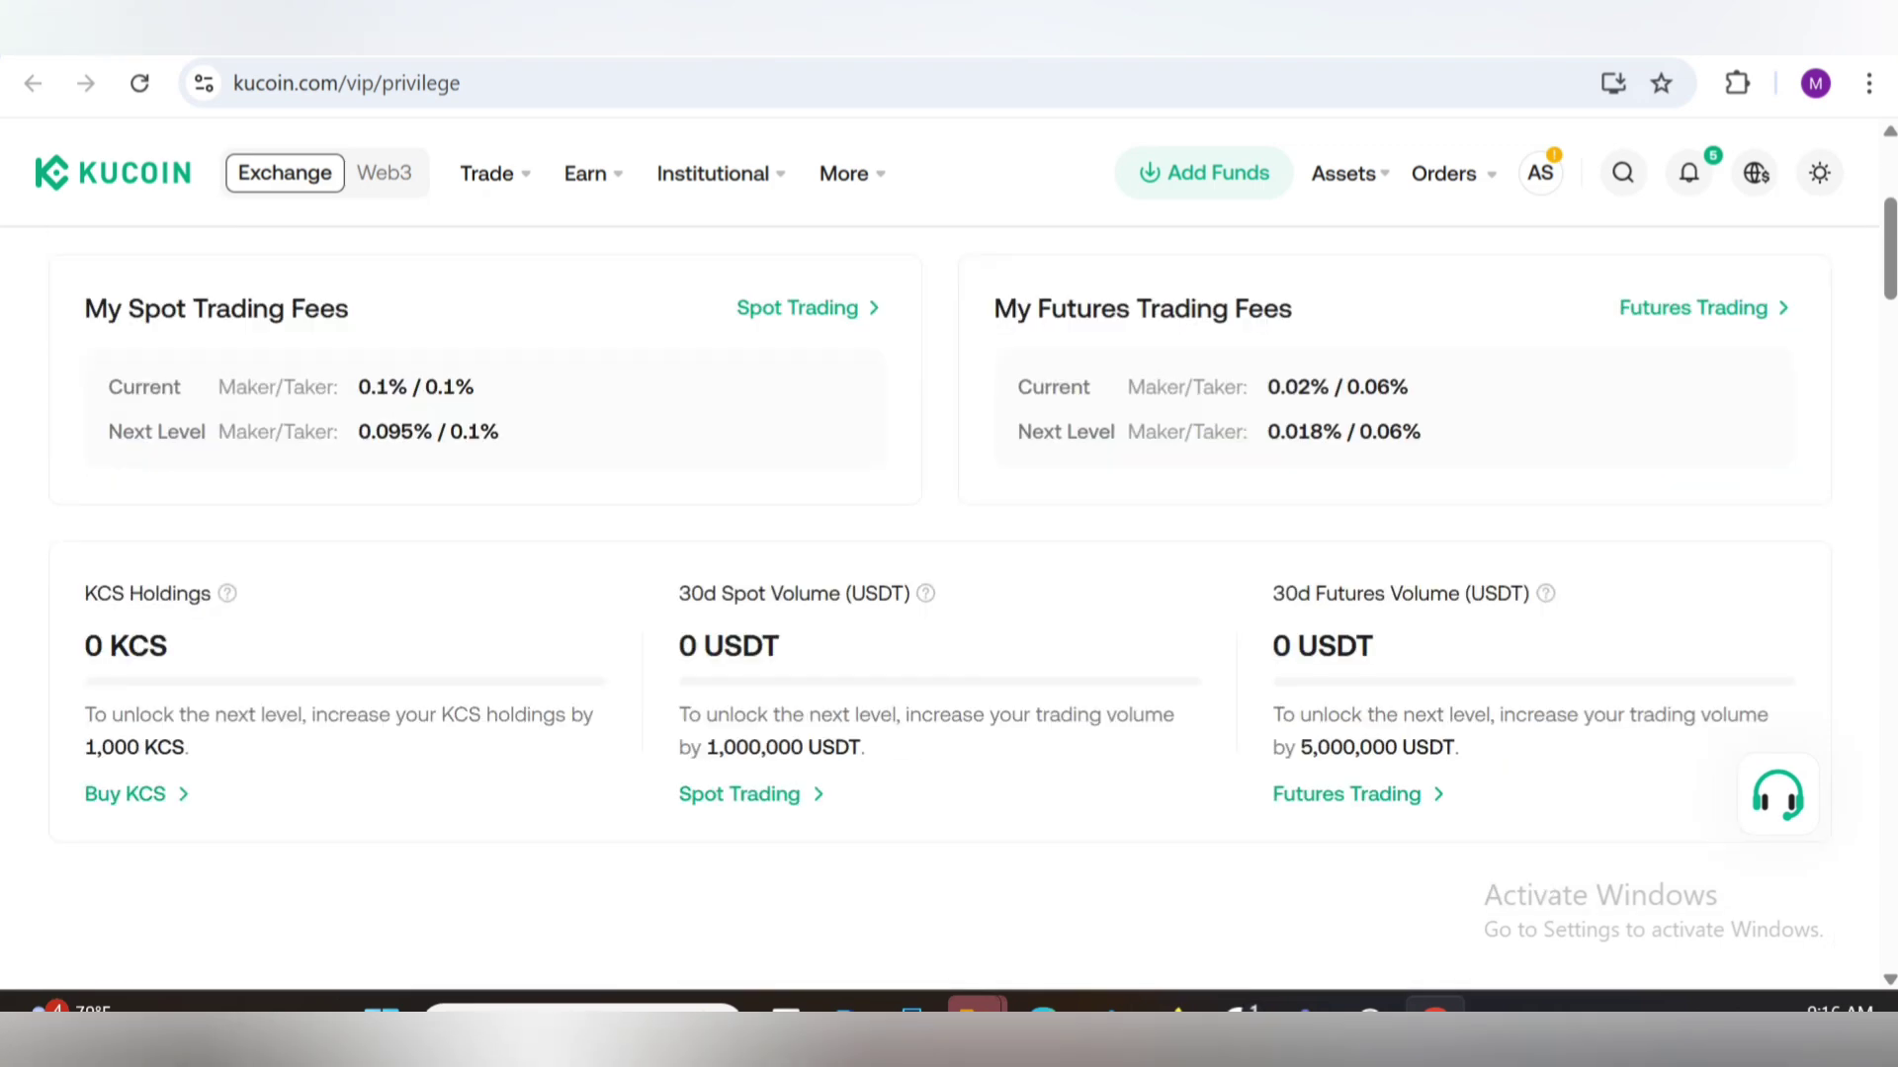
{"action": "scroll", "coordinate": [949, 593], "scroll_direction": "up", "scroll_amount": 3}
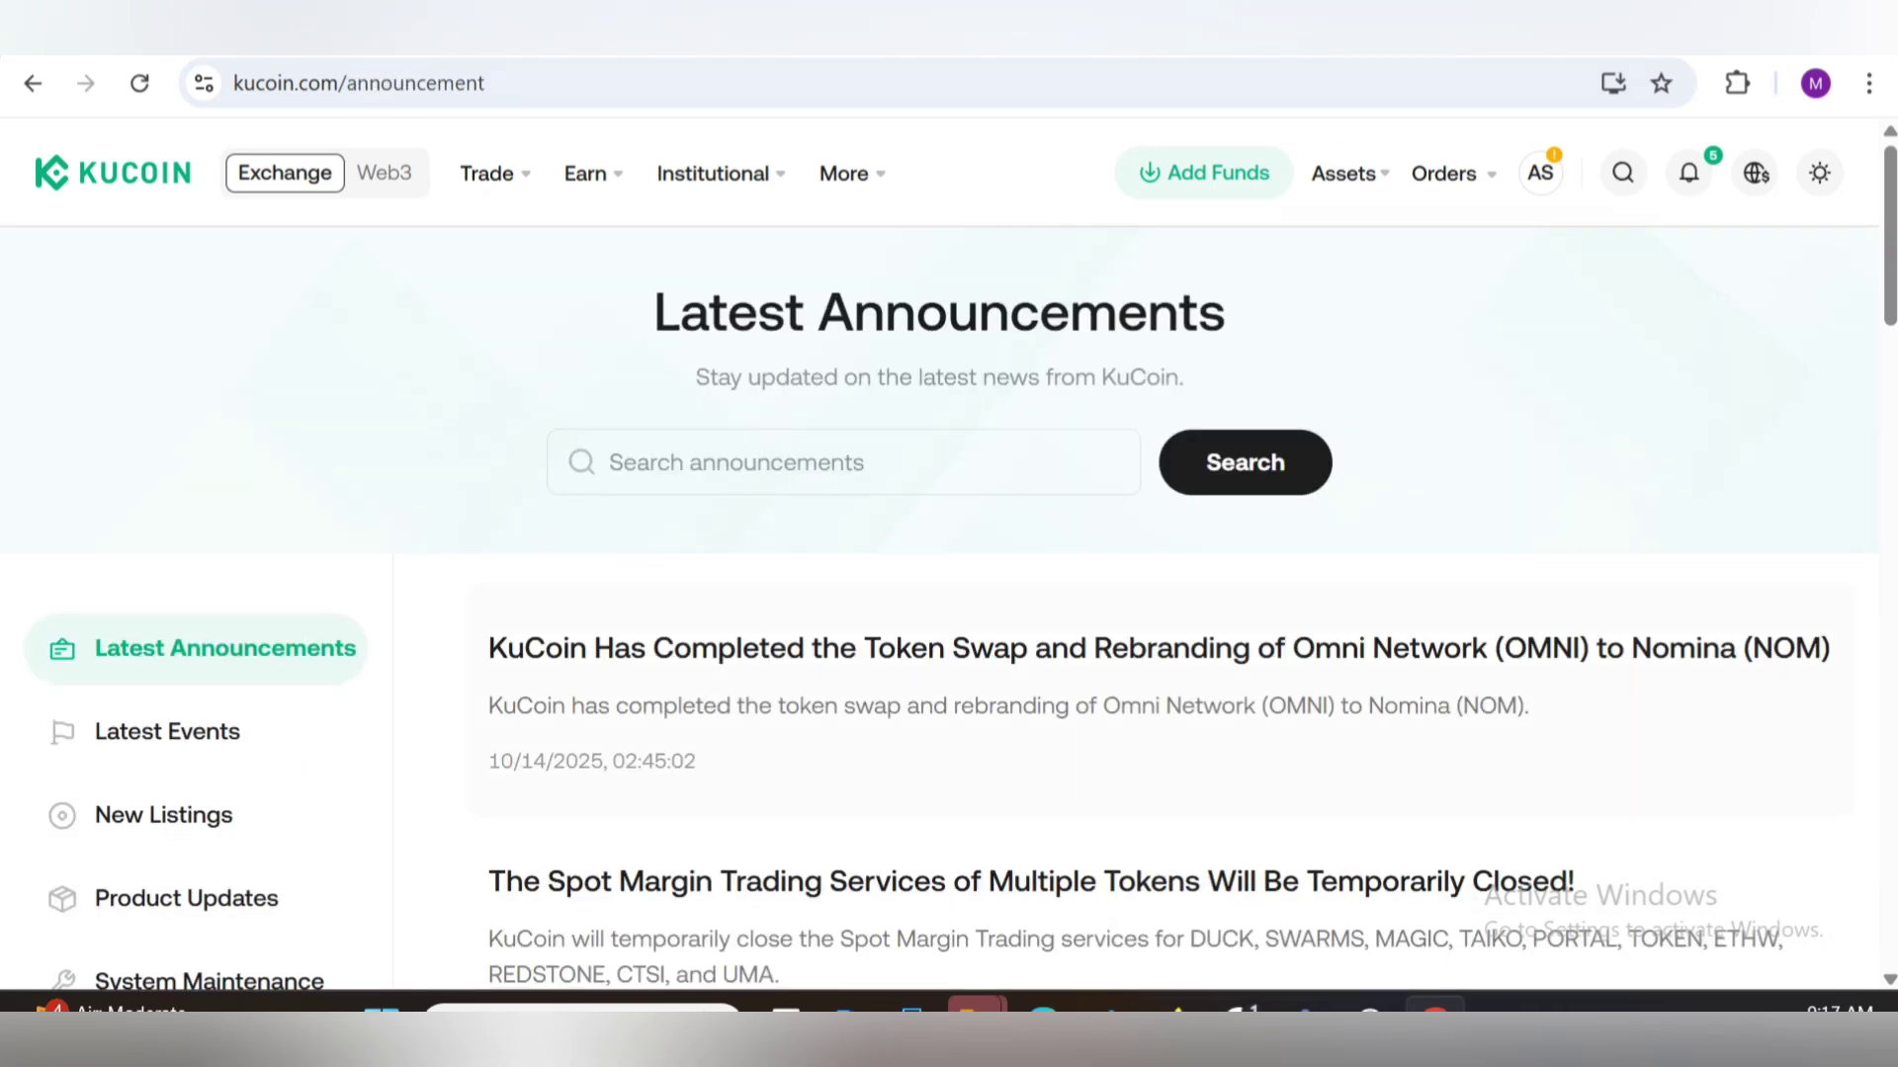
{"action": "scroll", "coordinate": [1038, 667], "scroll_direction": "down", "scroll_amount": 3}
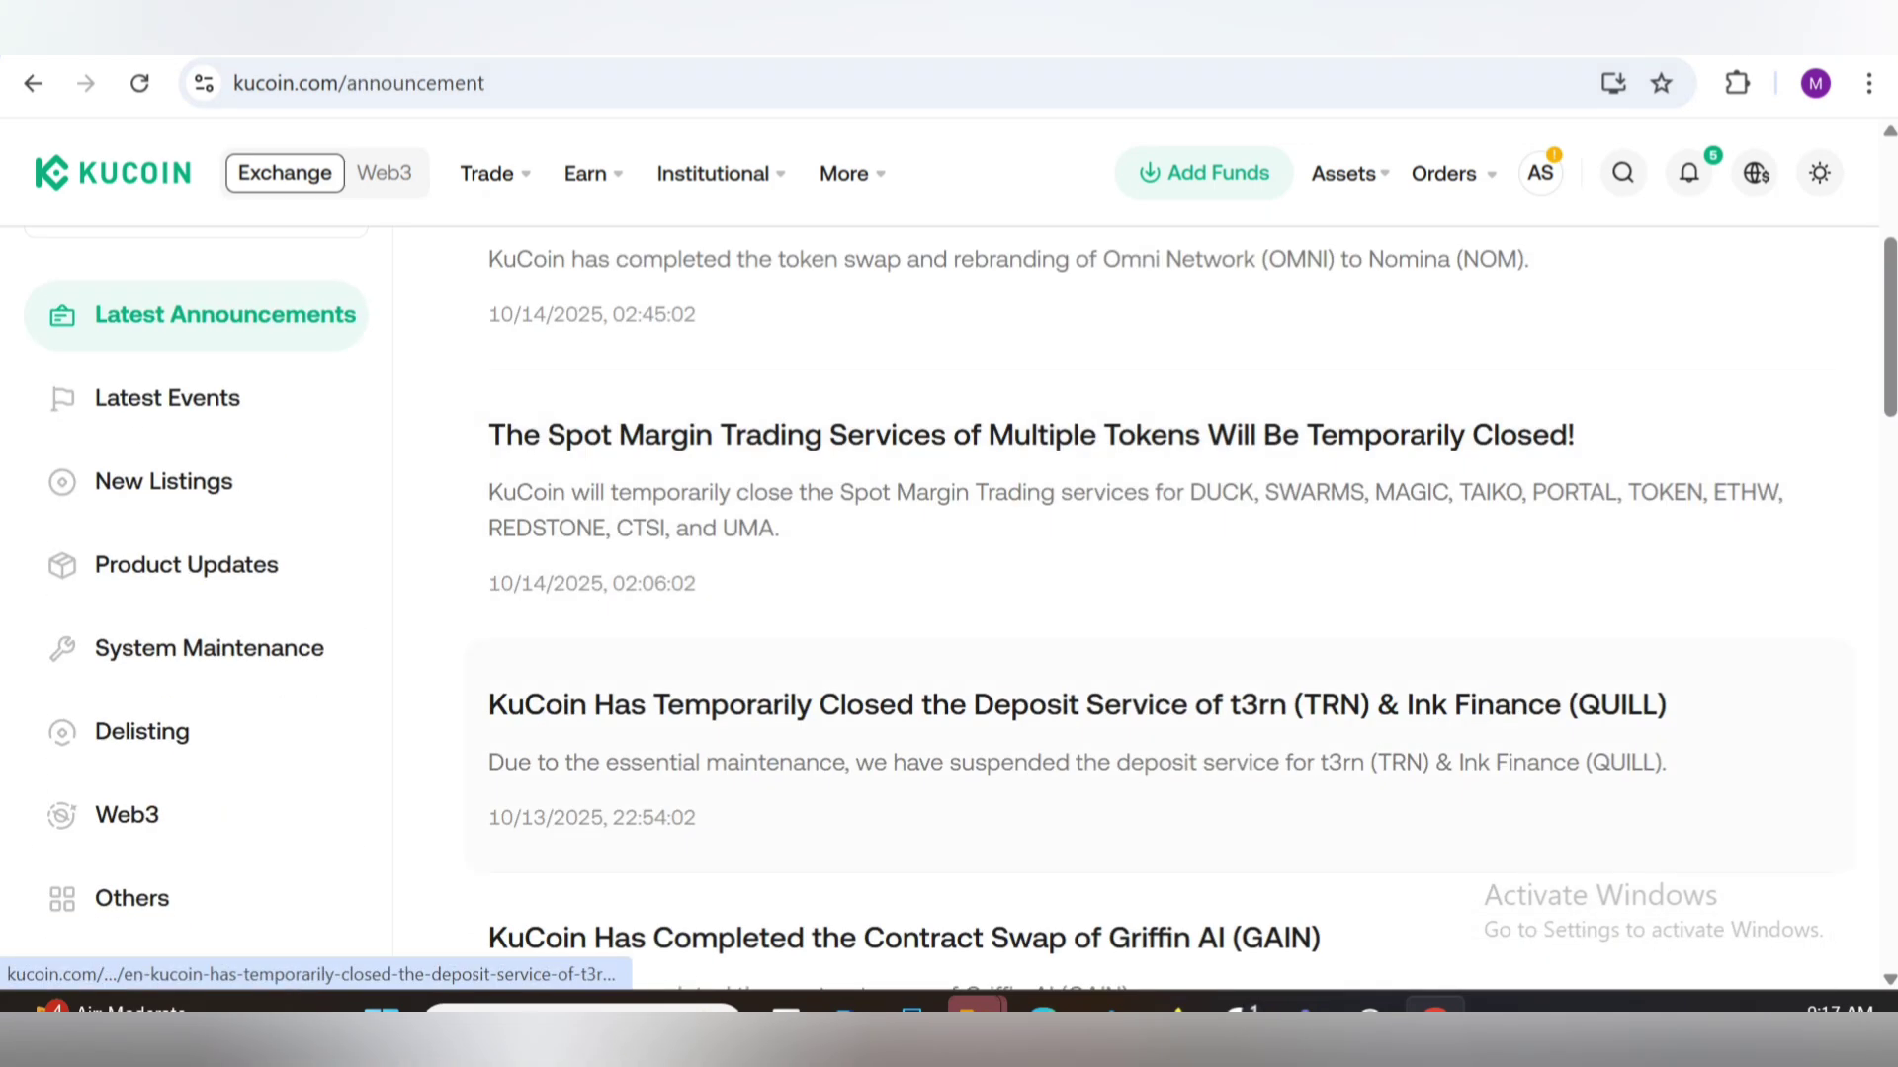
{"action": "scroll", "coordinate": [1038, 668], "scroll_direction": "down", "scroll_amount": 4}
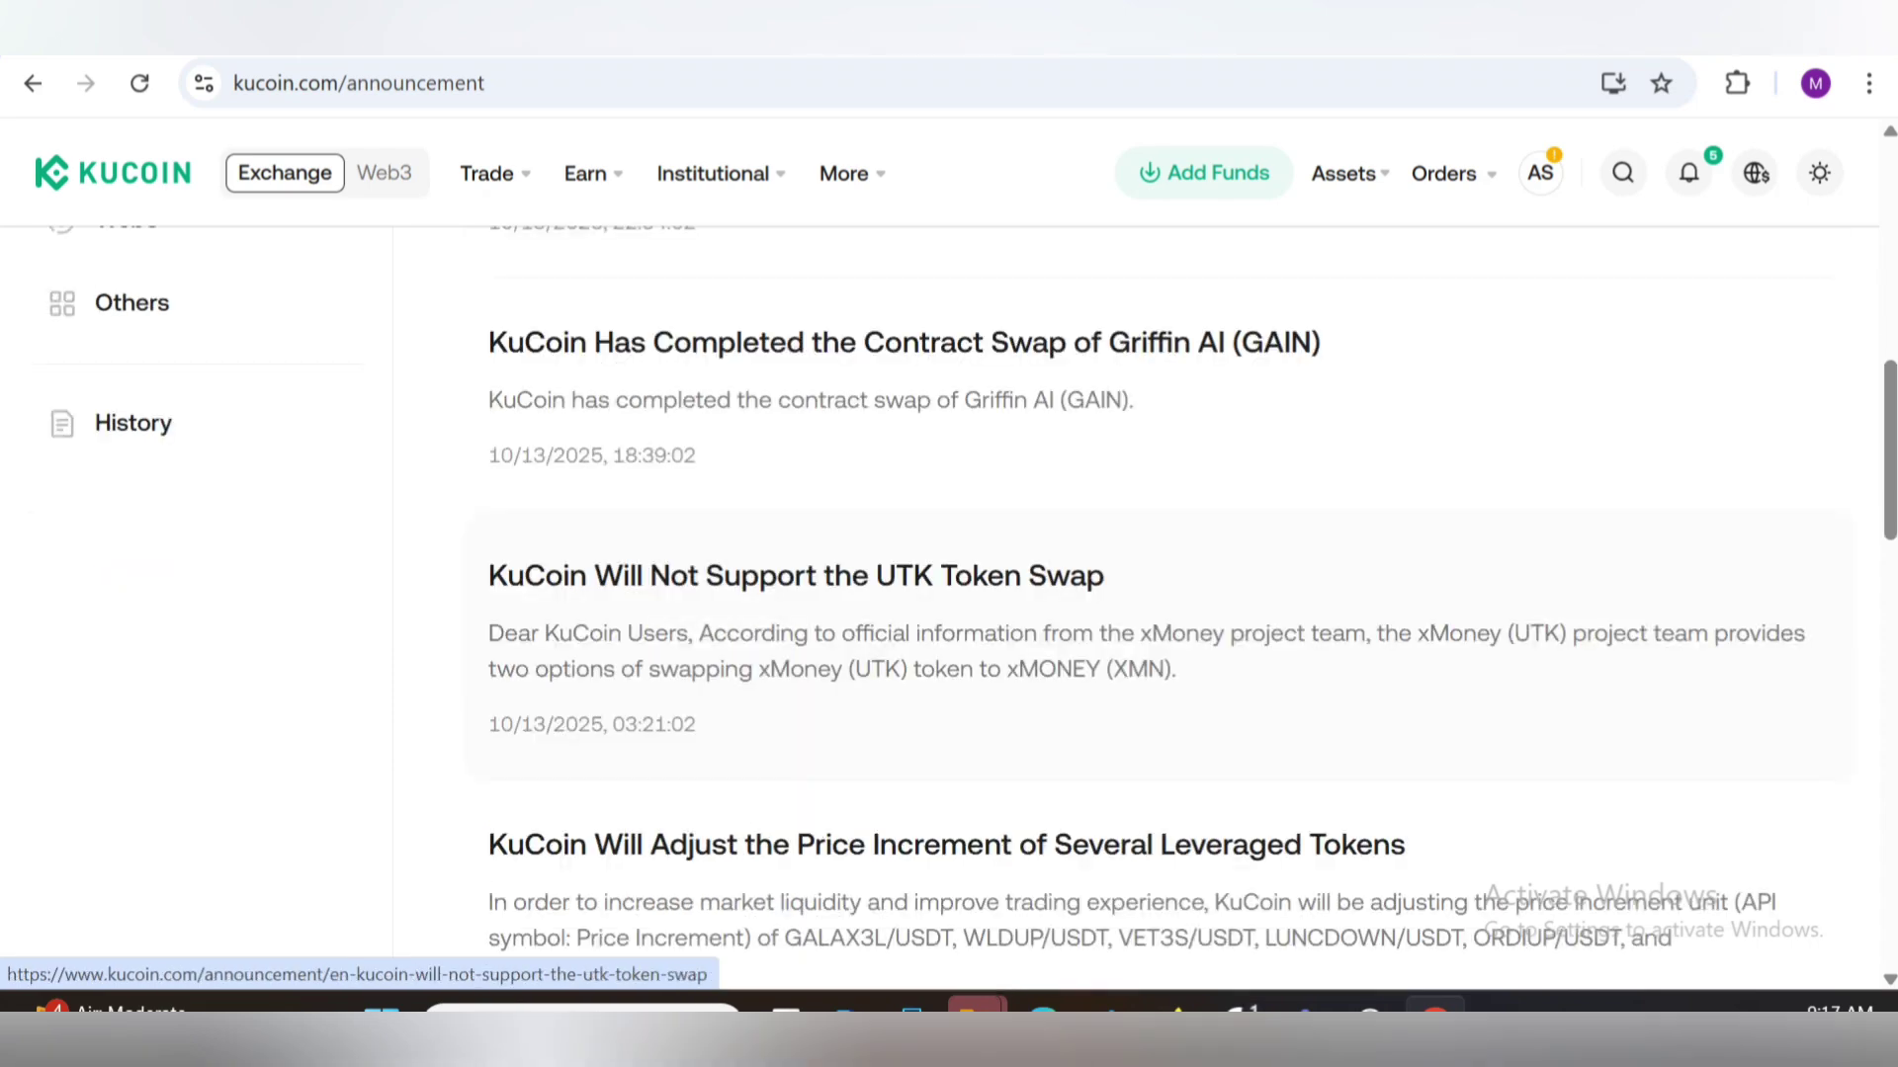
{"action": "scroll", "coordinate": [1038, 667], "scroll_direction": "down", "scroll_amount": 4}
{"action": "scroll", "coordinate": [1037, 667], "scroll_direction": "down", "scroll_amount": 3}
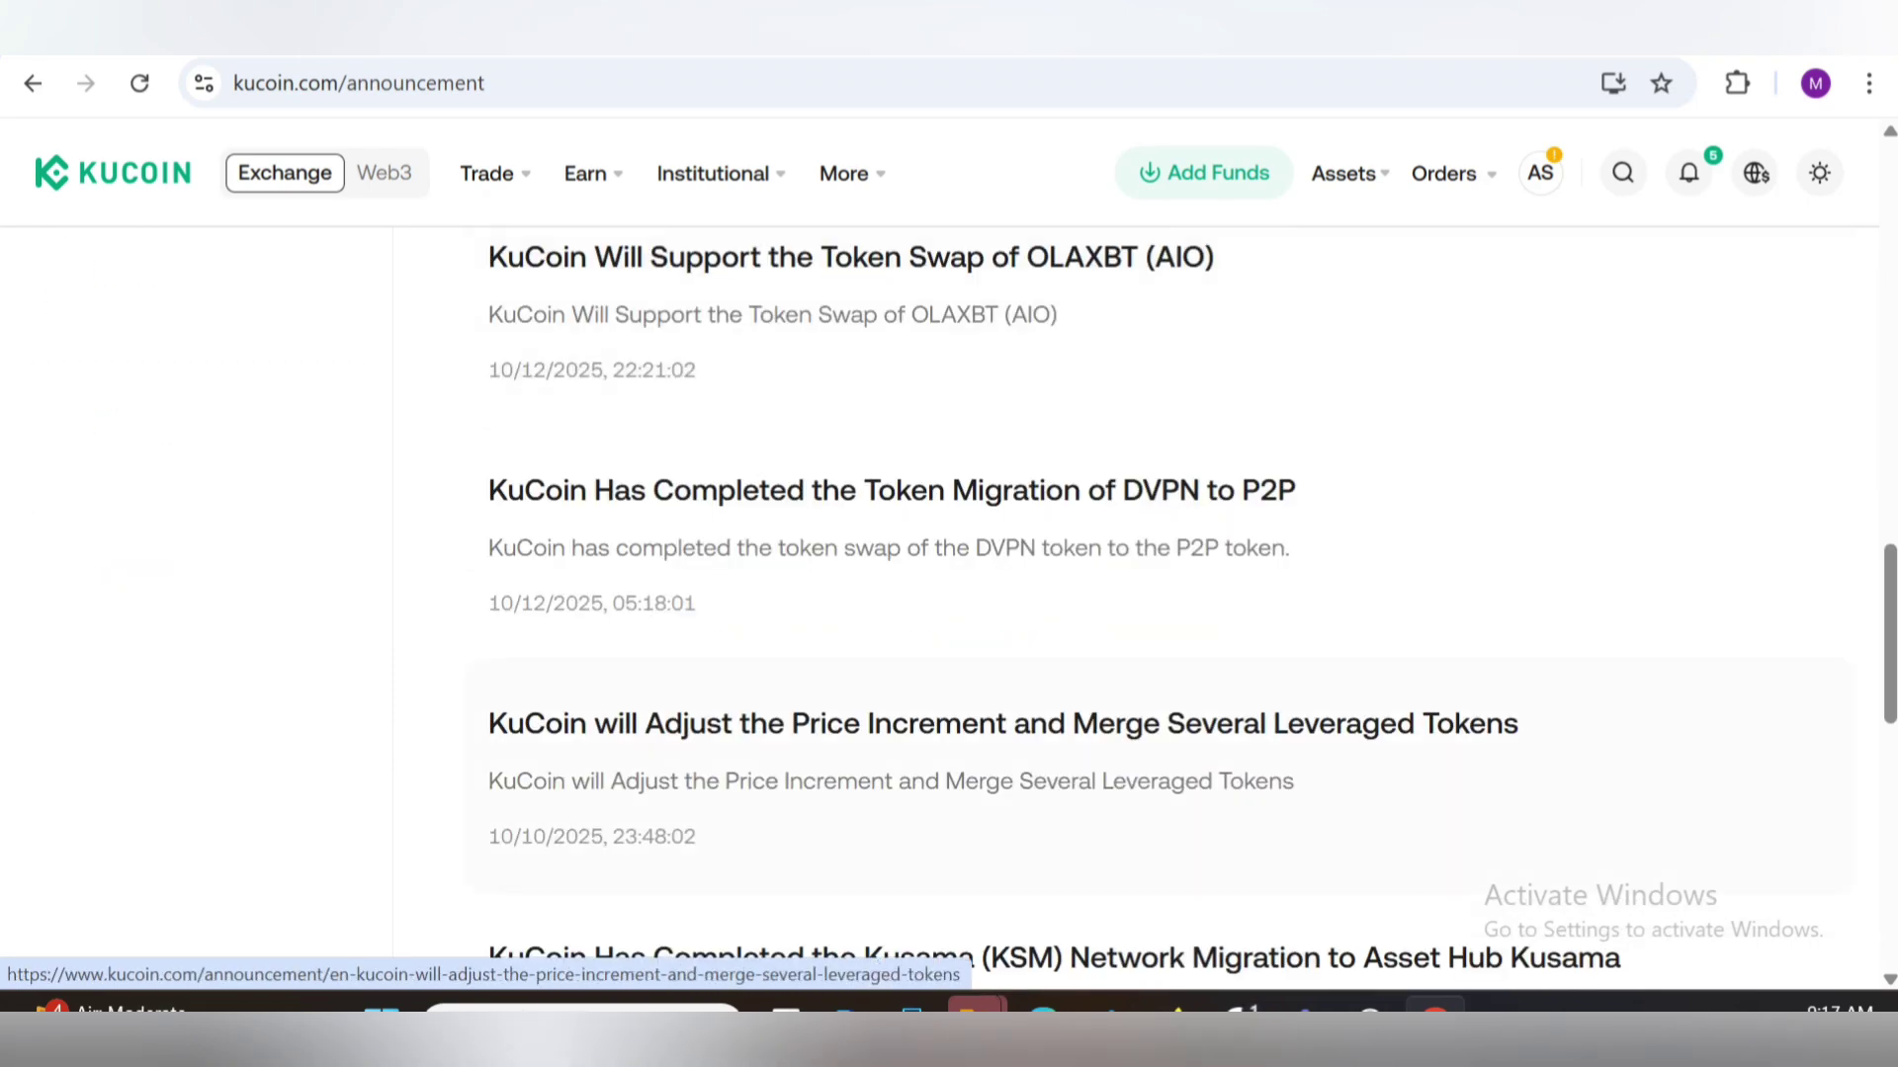
{"action": "scroll", "coordinate": [1037, 669], "scroll_direction": "down", "scroll_amount": 4}
{"action": "scroll", "coordinate": [1038, 594], "scroll_direction": "up", "scroll_amount": 2}
{"action": "scroll", "coordinate": [1038, 593], "scroll_direction": "up", "scroll_amount": 5}
{"action": "scroll", "coordinate": [1038, 593], "scroll_direction": "up", "scroll_amount": 5}
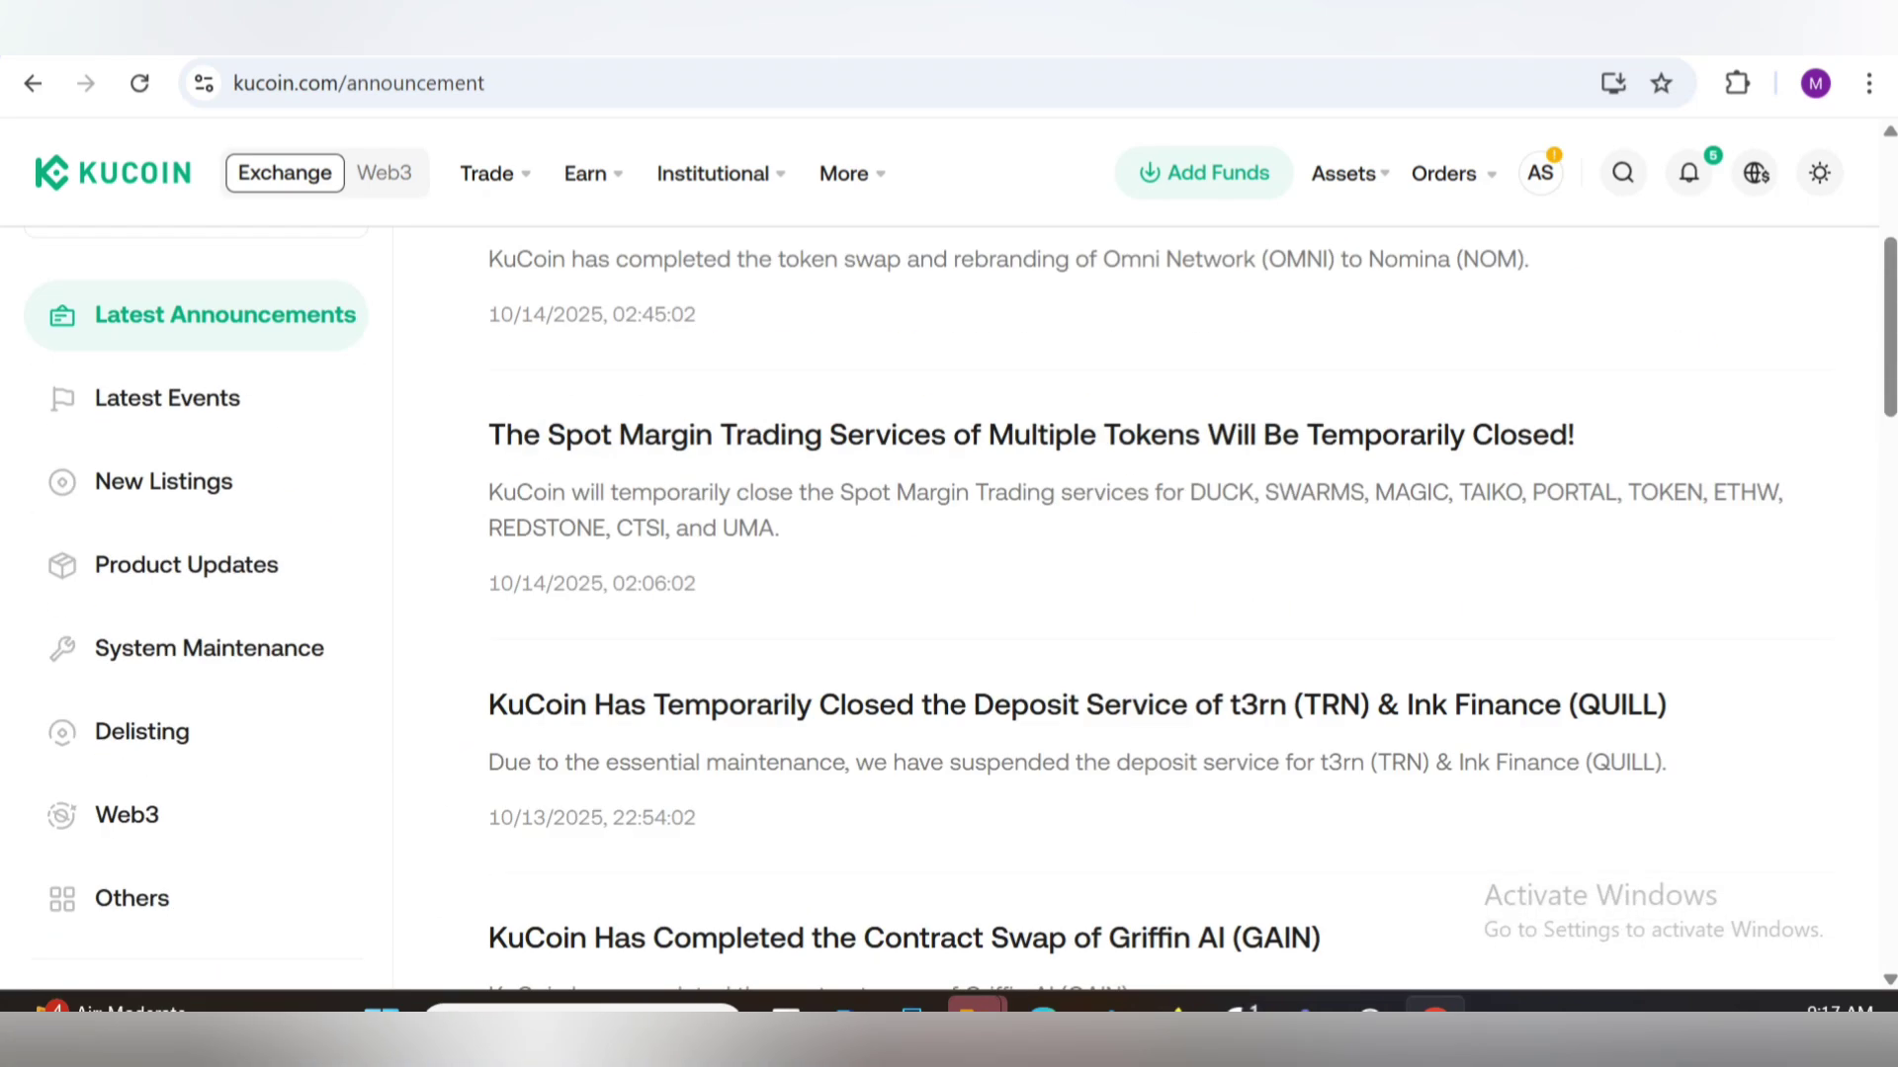
{"action": "scroll", "coordinate": [1038, 593], "scroll_direction": "up", "scroll_amount": 3}
{"action": "scroll", "coordinate": [1038, 593], "scroll_direction": "up", "scroll_amount": 1}
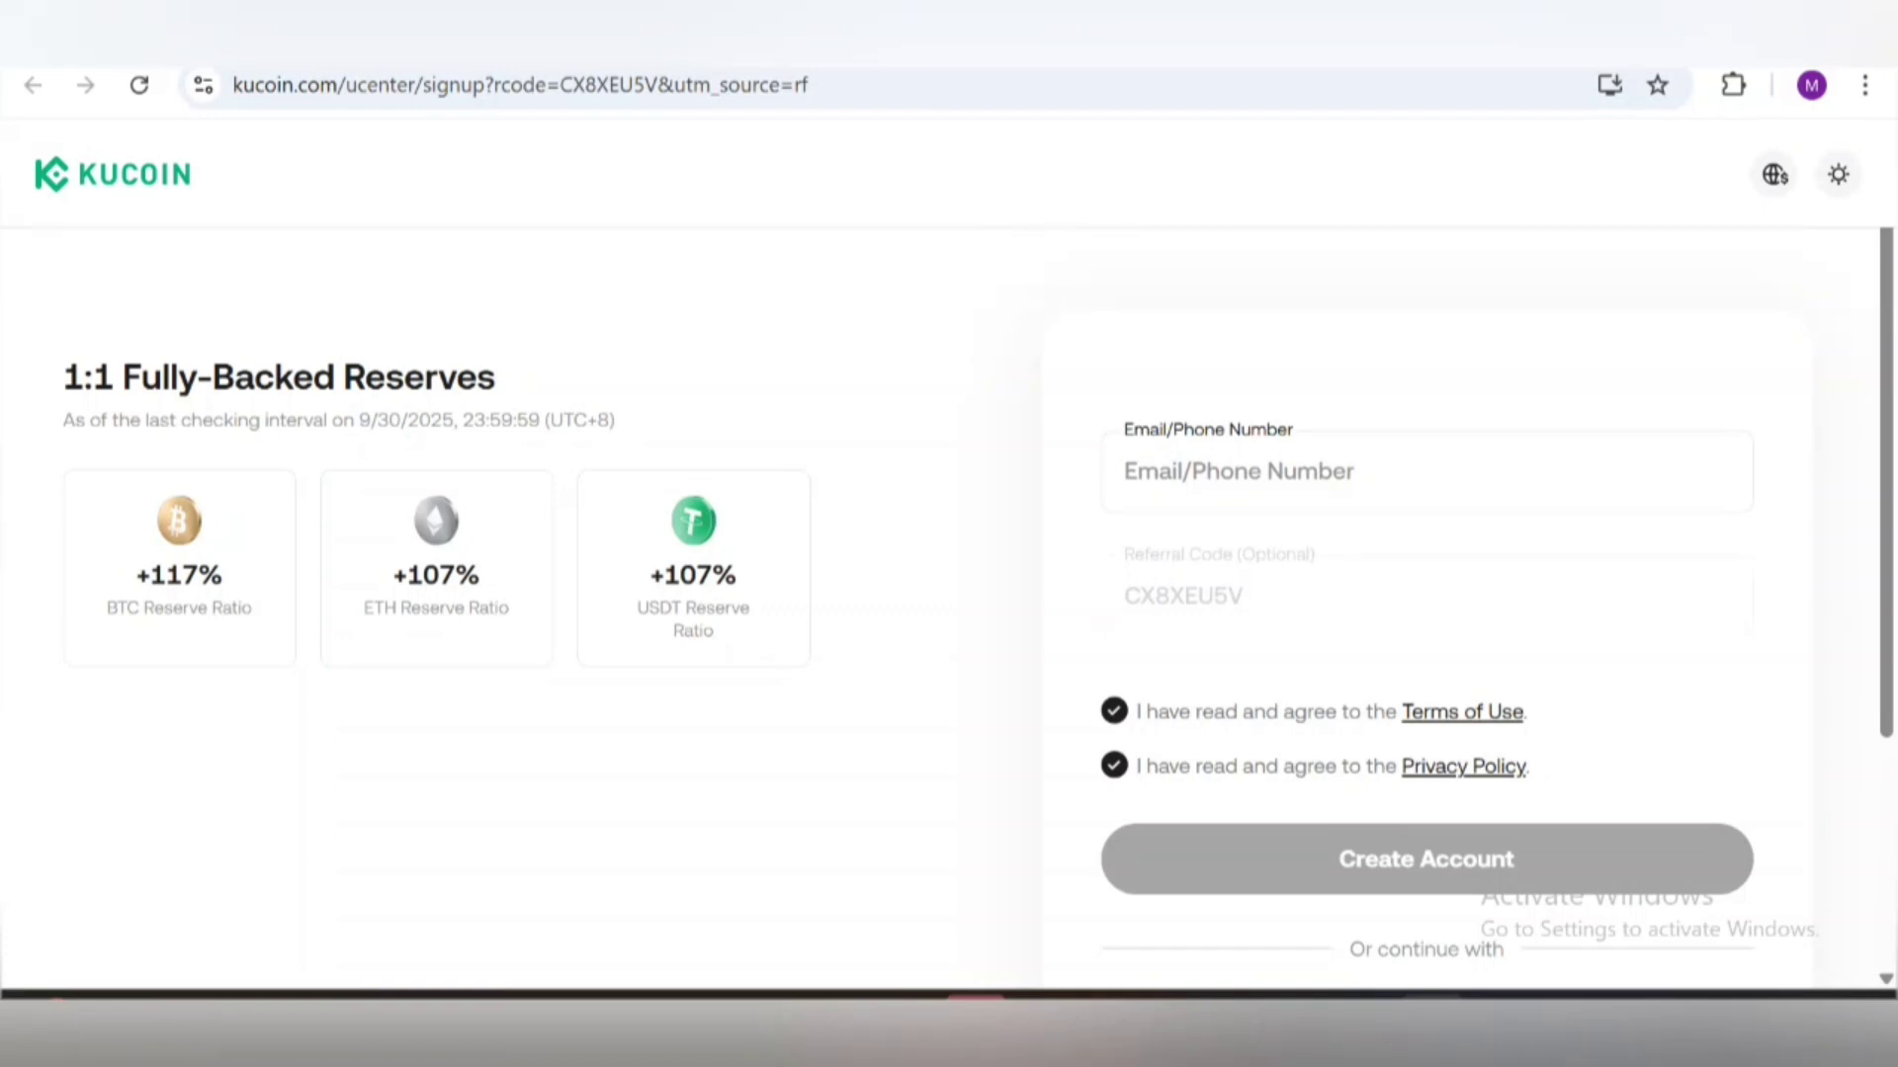
{"action": "scroll", "coordinate": [1425, 667], "scroll_direction": "down", "scroll_amount": 1}
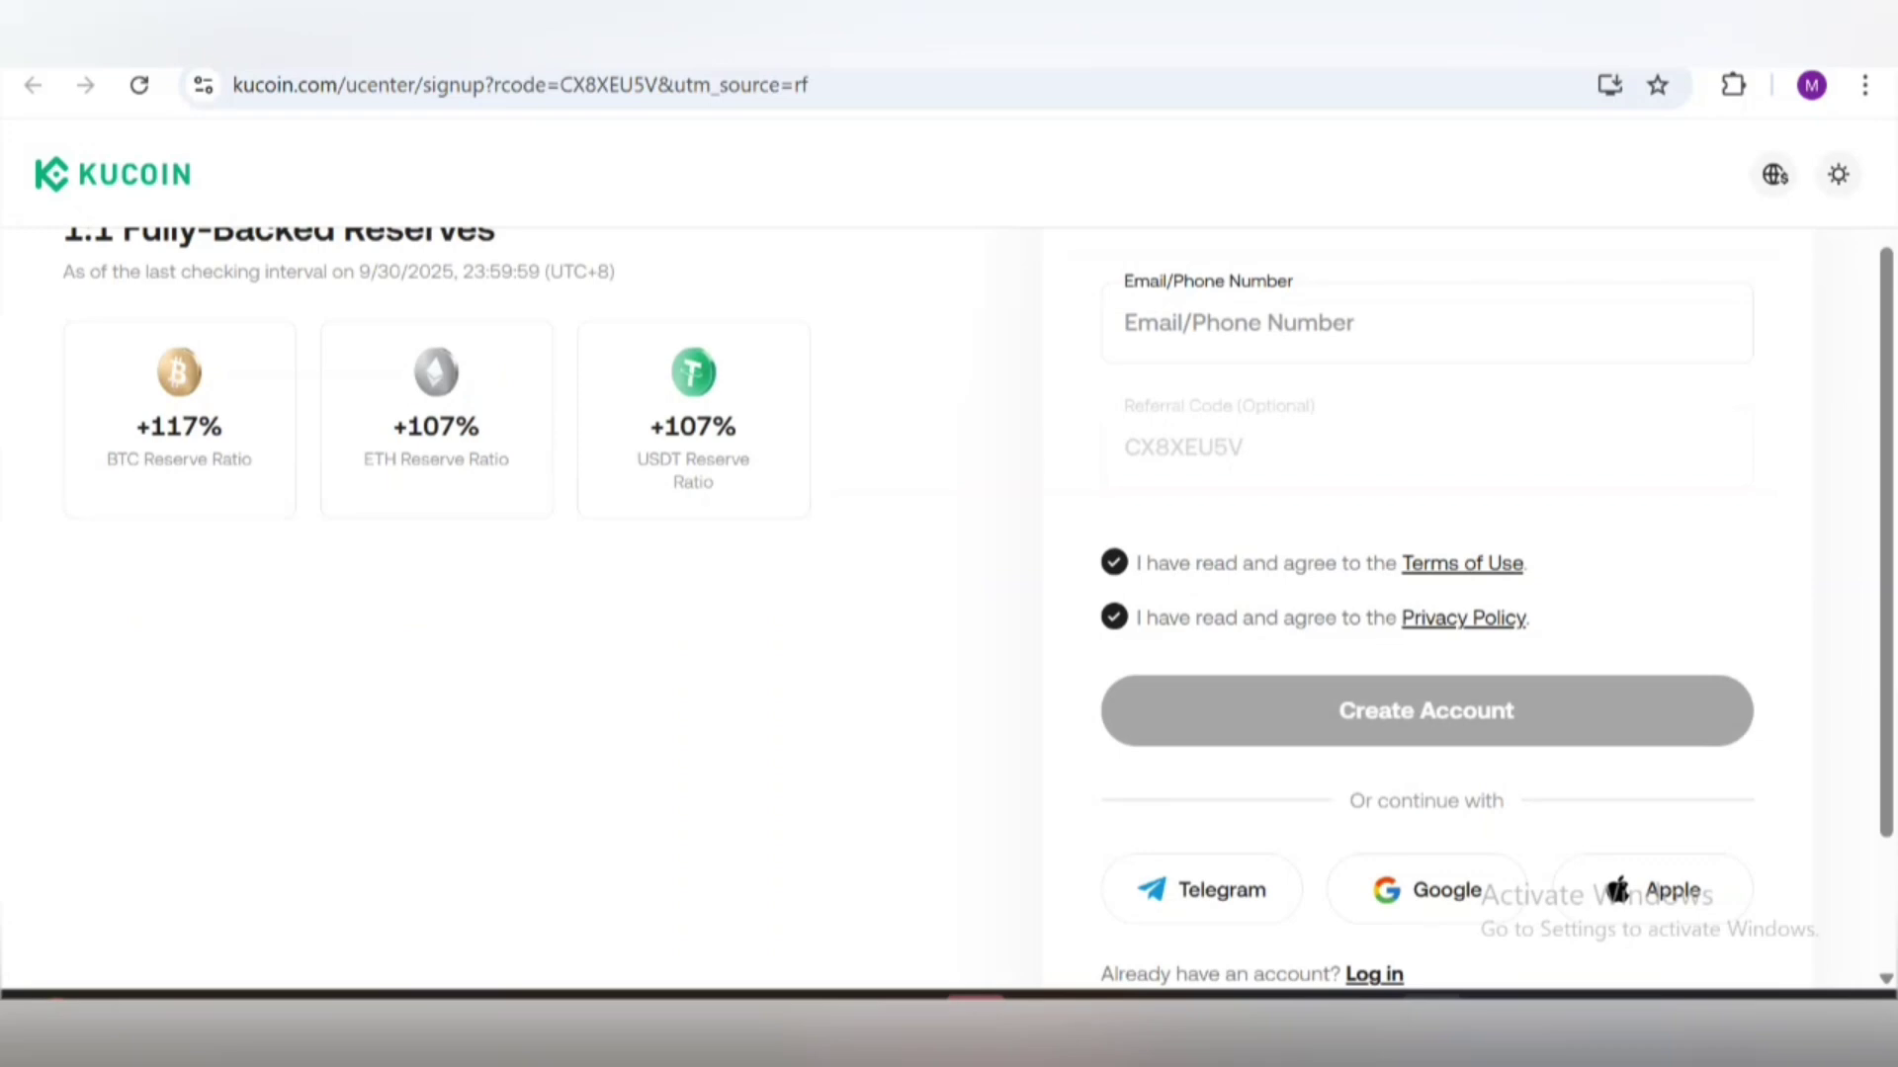
{"action": "scroll", "coordinate": [1424, 668], "scroll_direction": "down", "scroll_amount": 1}
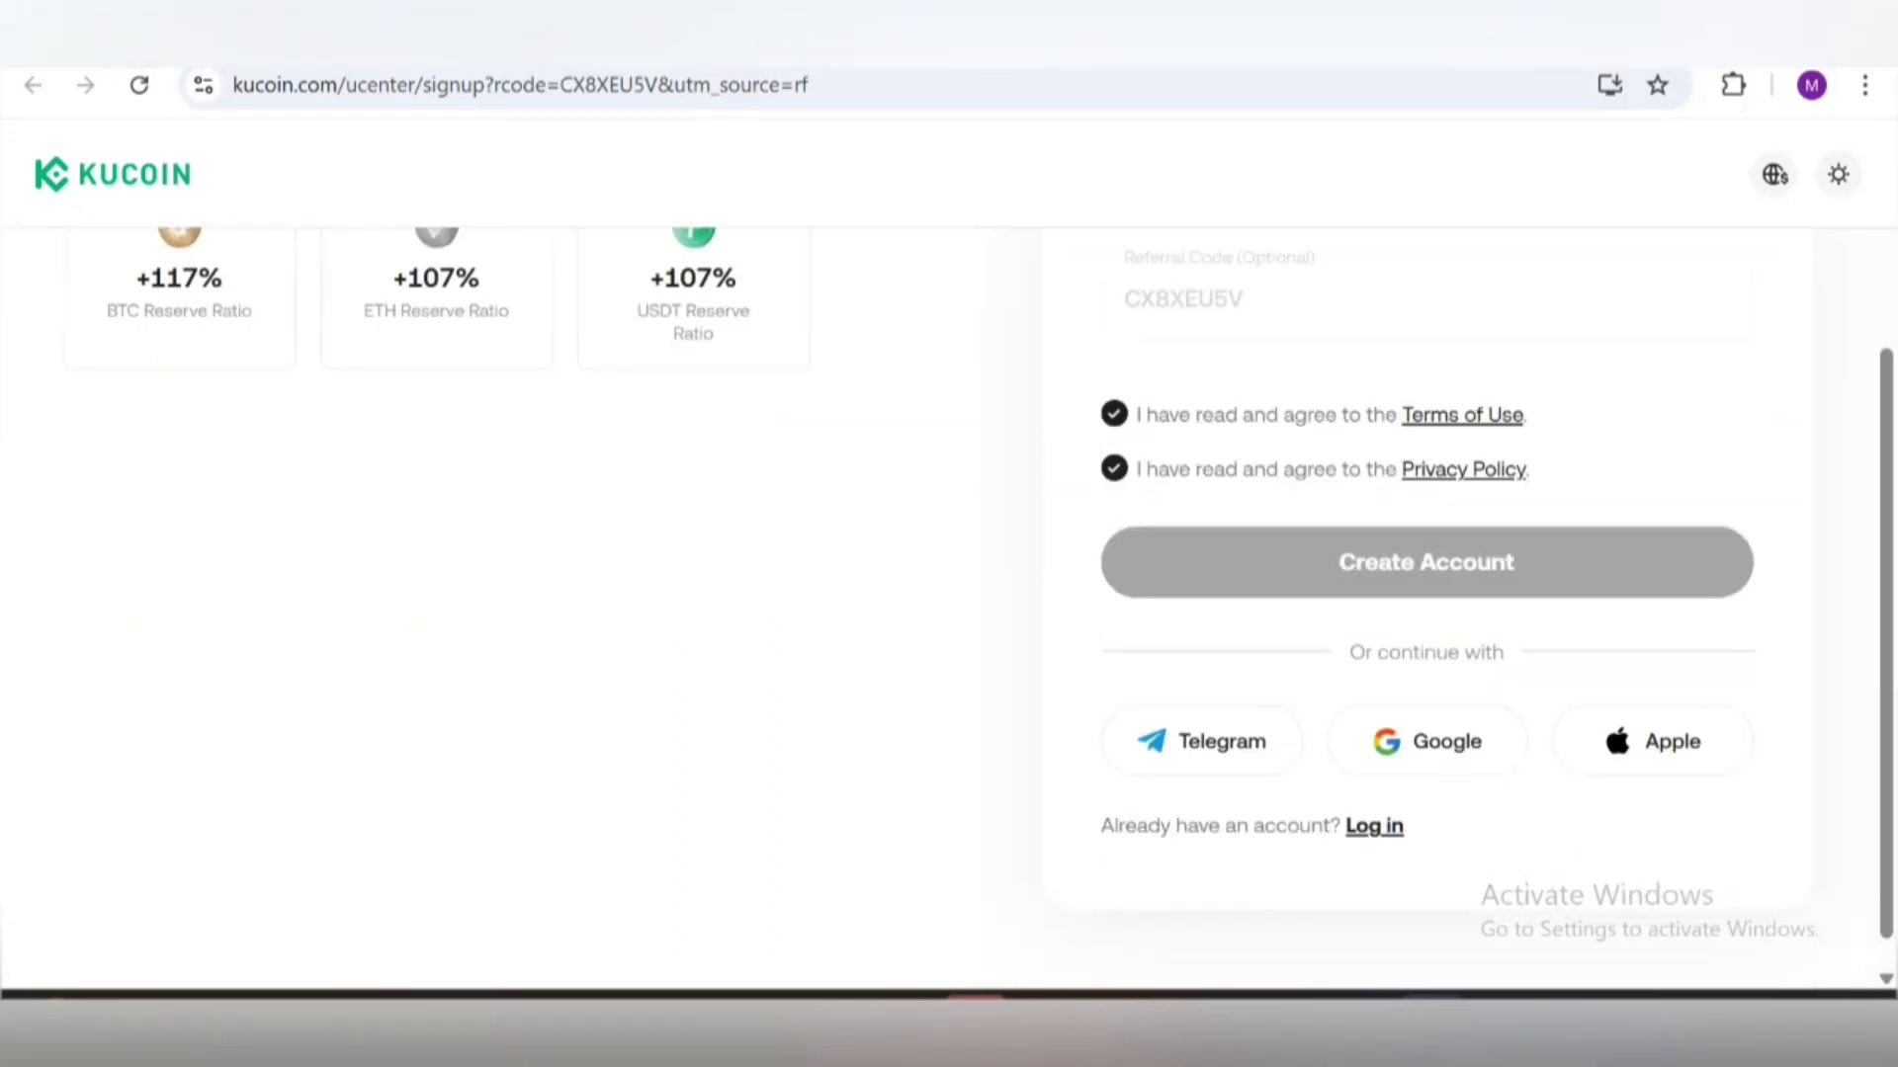
{"action": "scroll", "coordinate": [1423, 593], "scroll_direction": "up", "scroll_amount": 1}
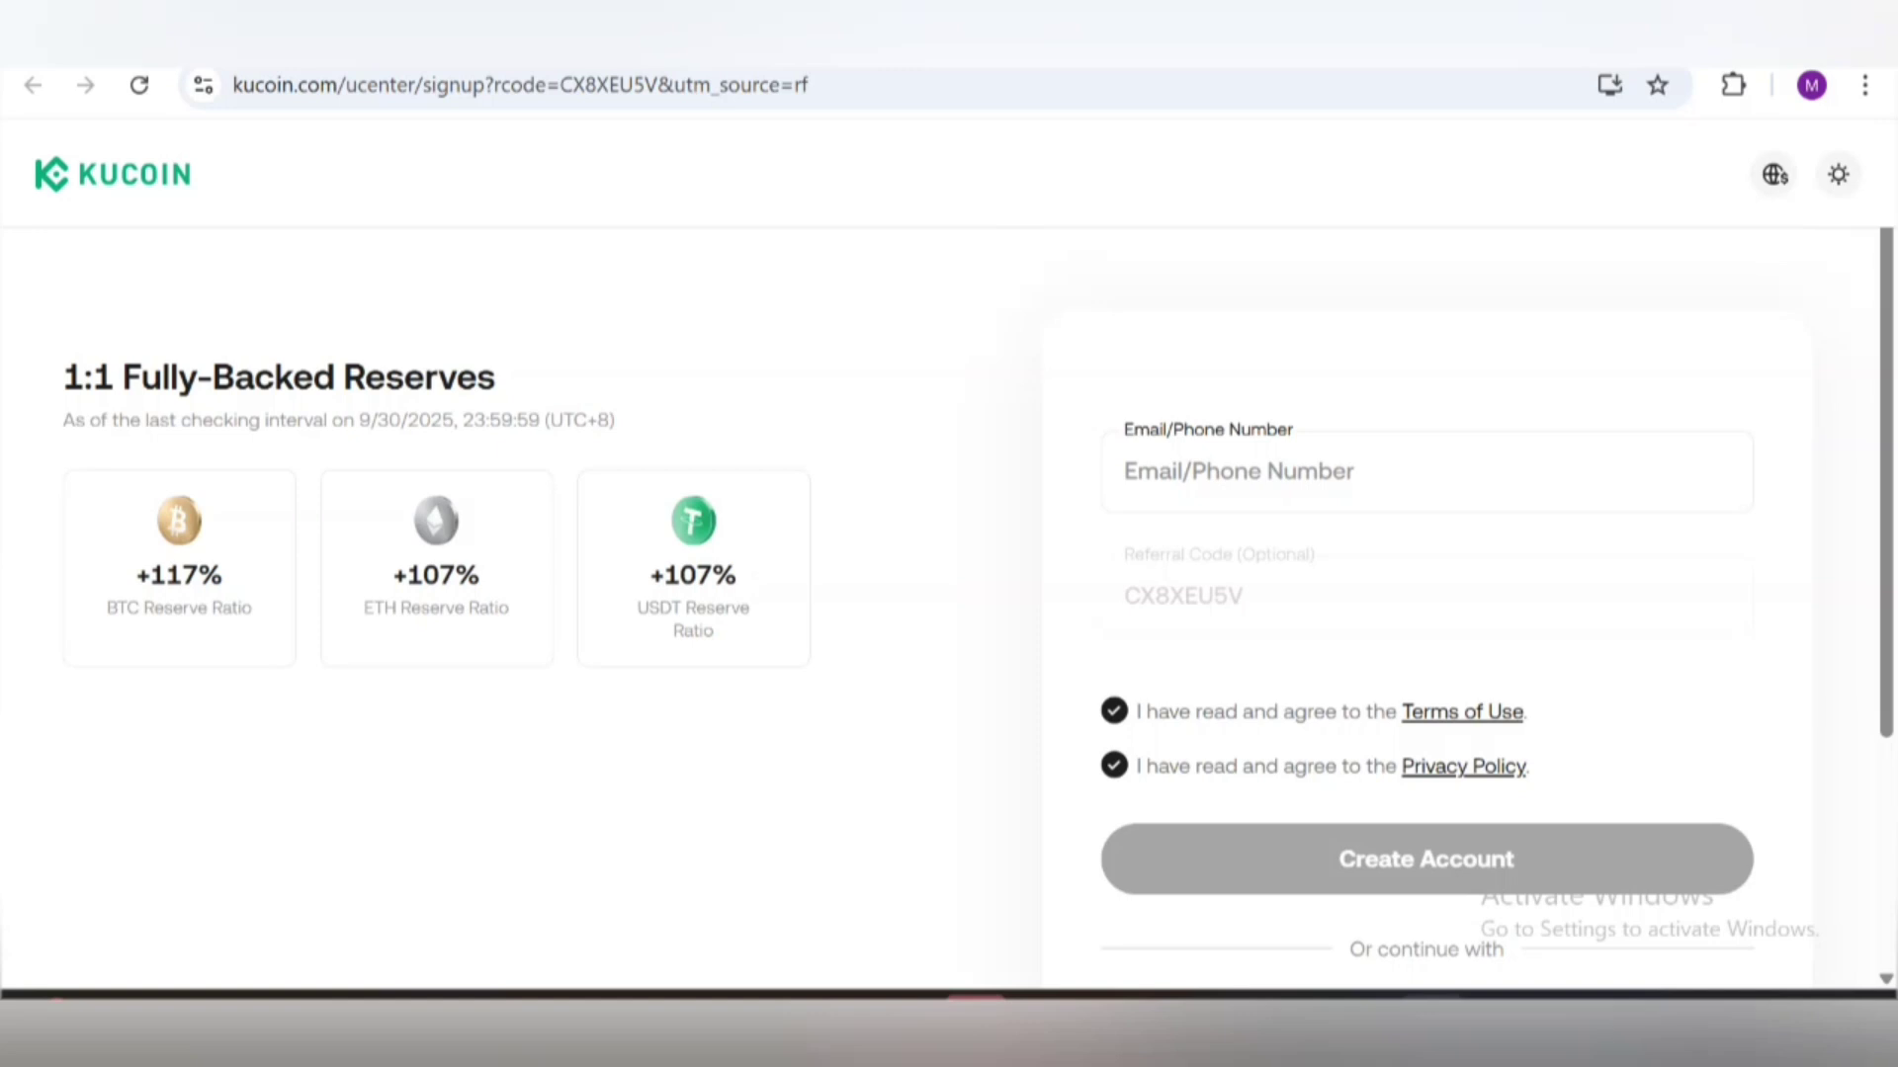
{"action": "scroll", "coordinate": [1427, 594], "scroll_direction": "down", "scroll_amount": 2}
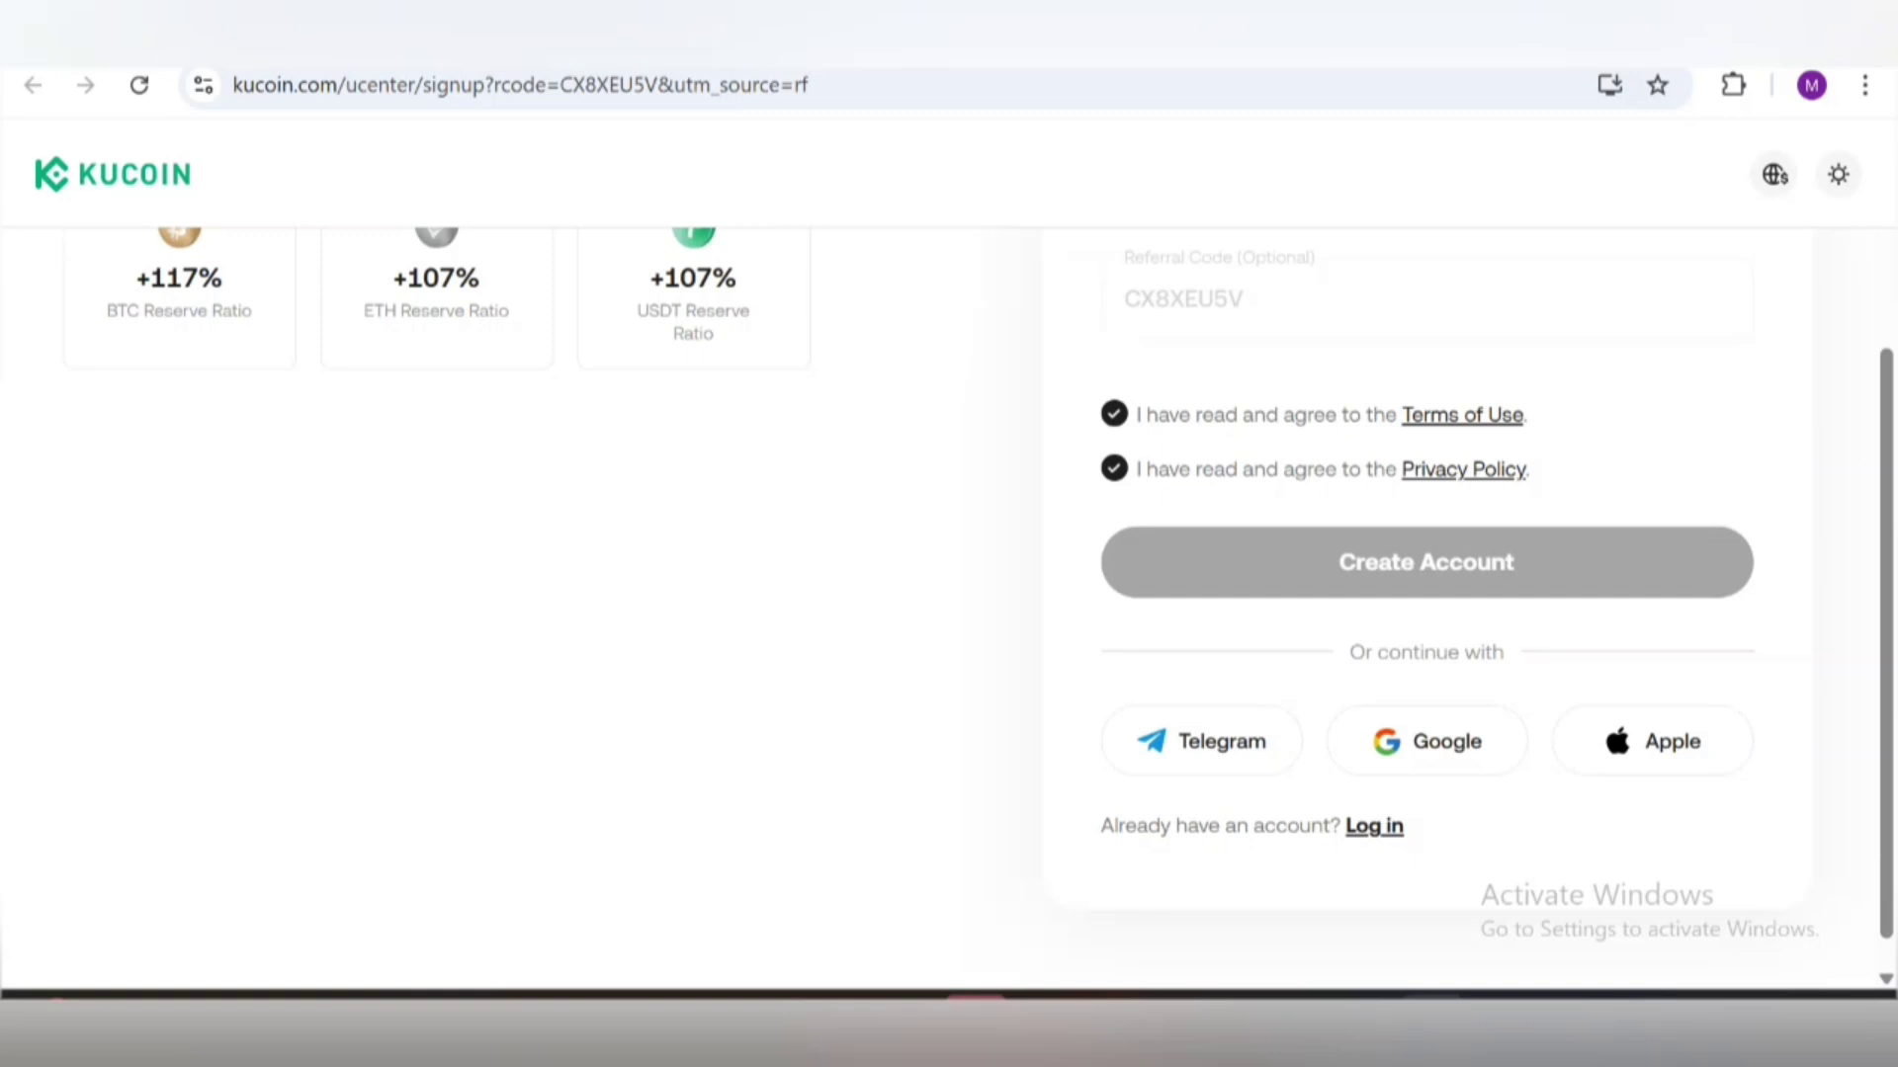
{"action": "scroll", "coordinate": [949, 594], "scroll_direction": "up", "scroll_amount": 2}
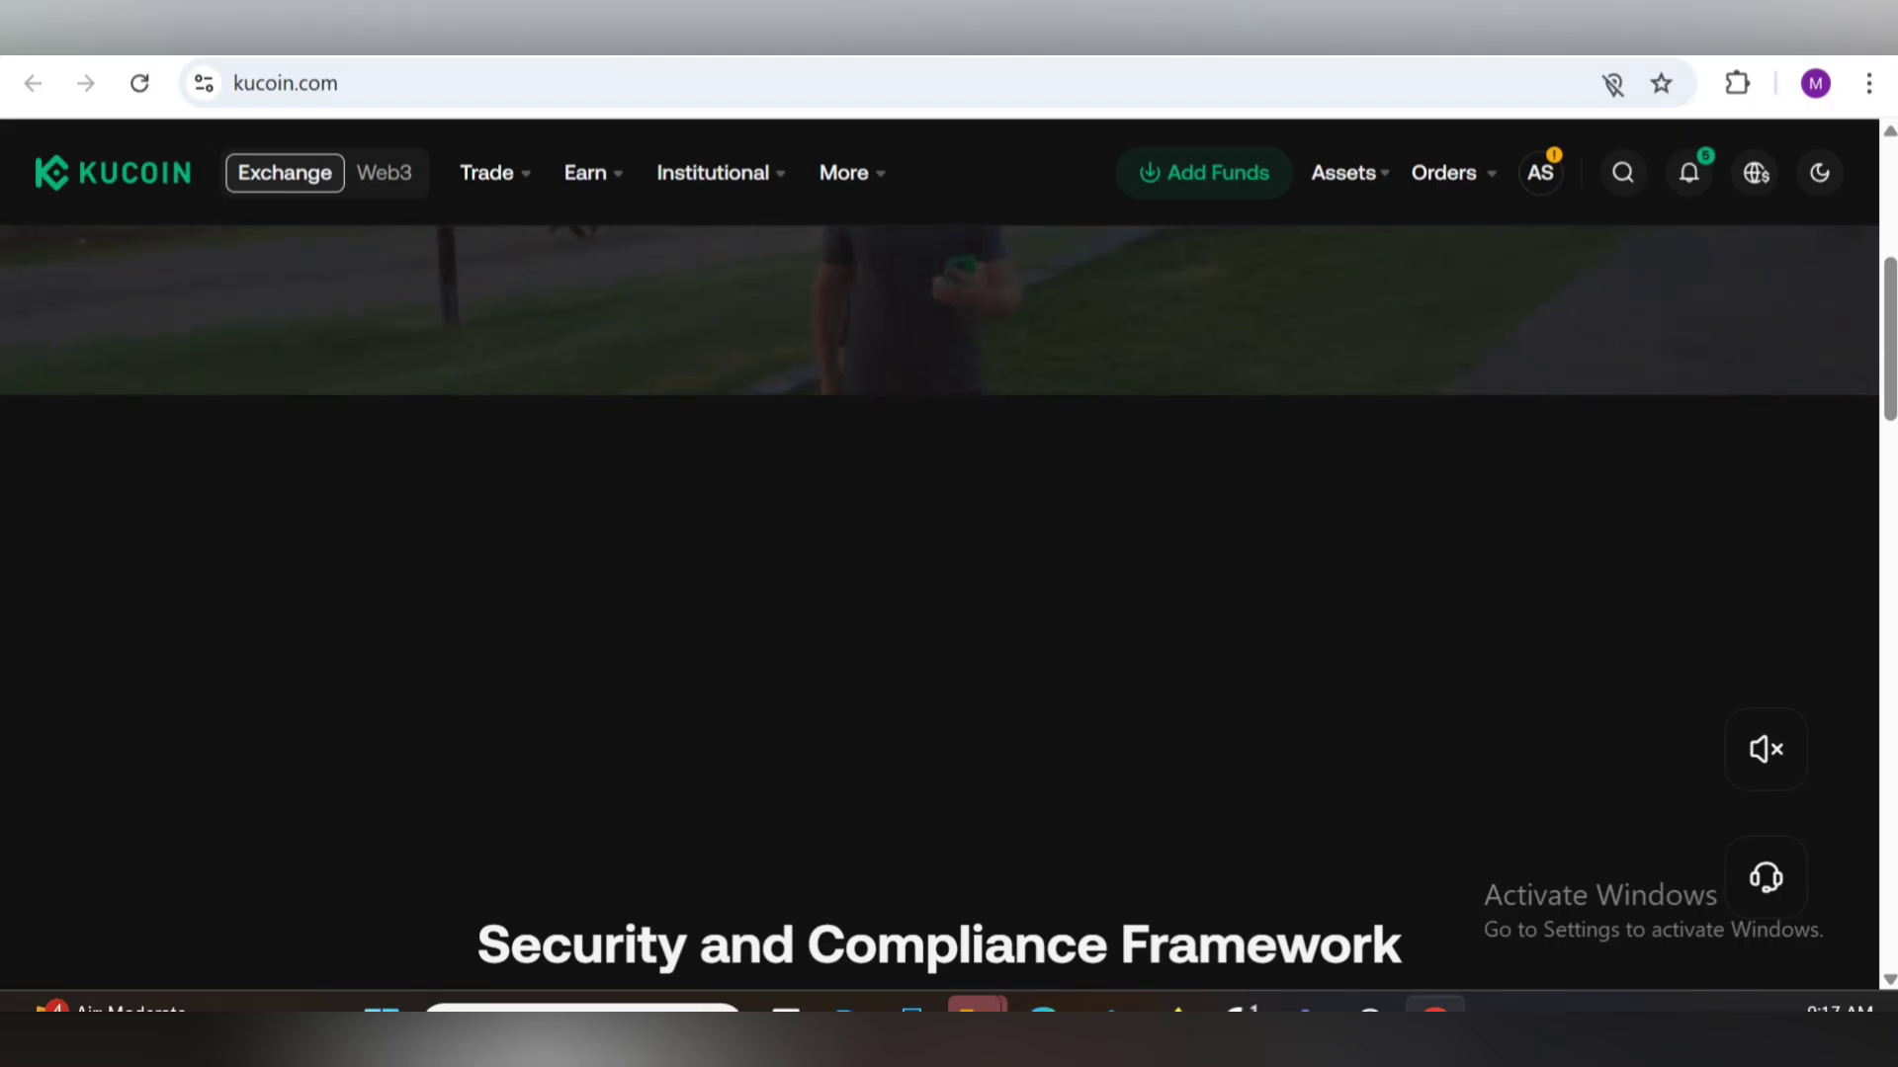
{"action": "scroll", "coordinate": [950, 593], "scroll_direction": "down", "scroll_amount": 2}
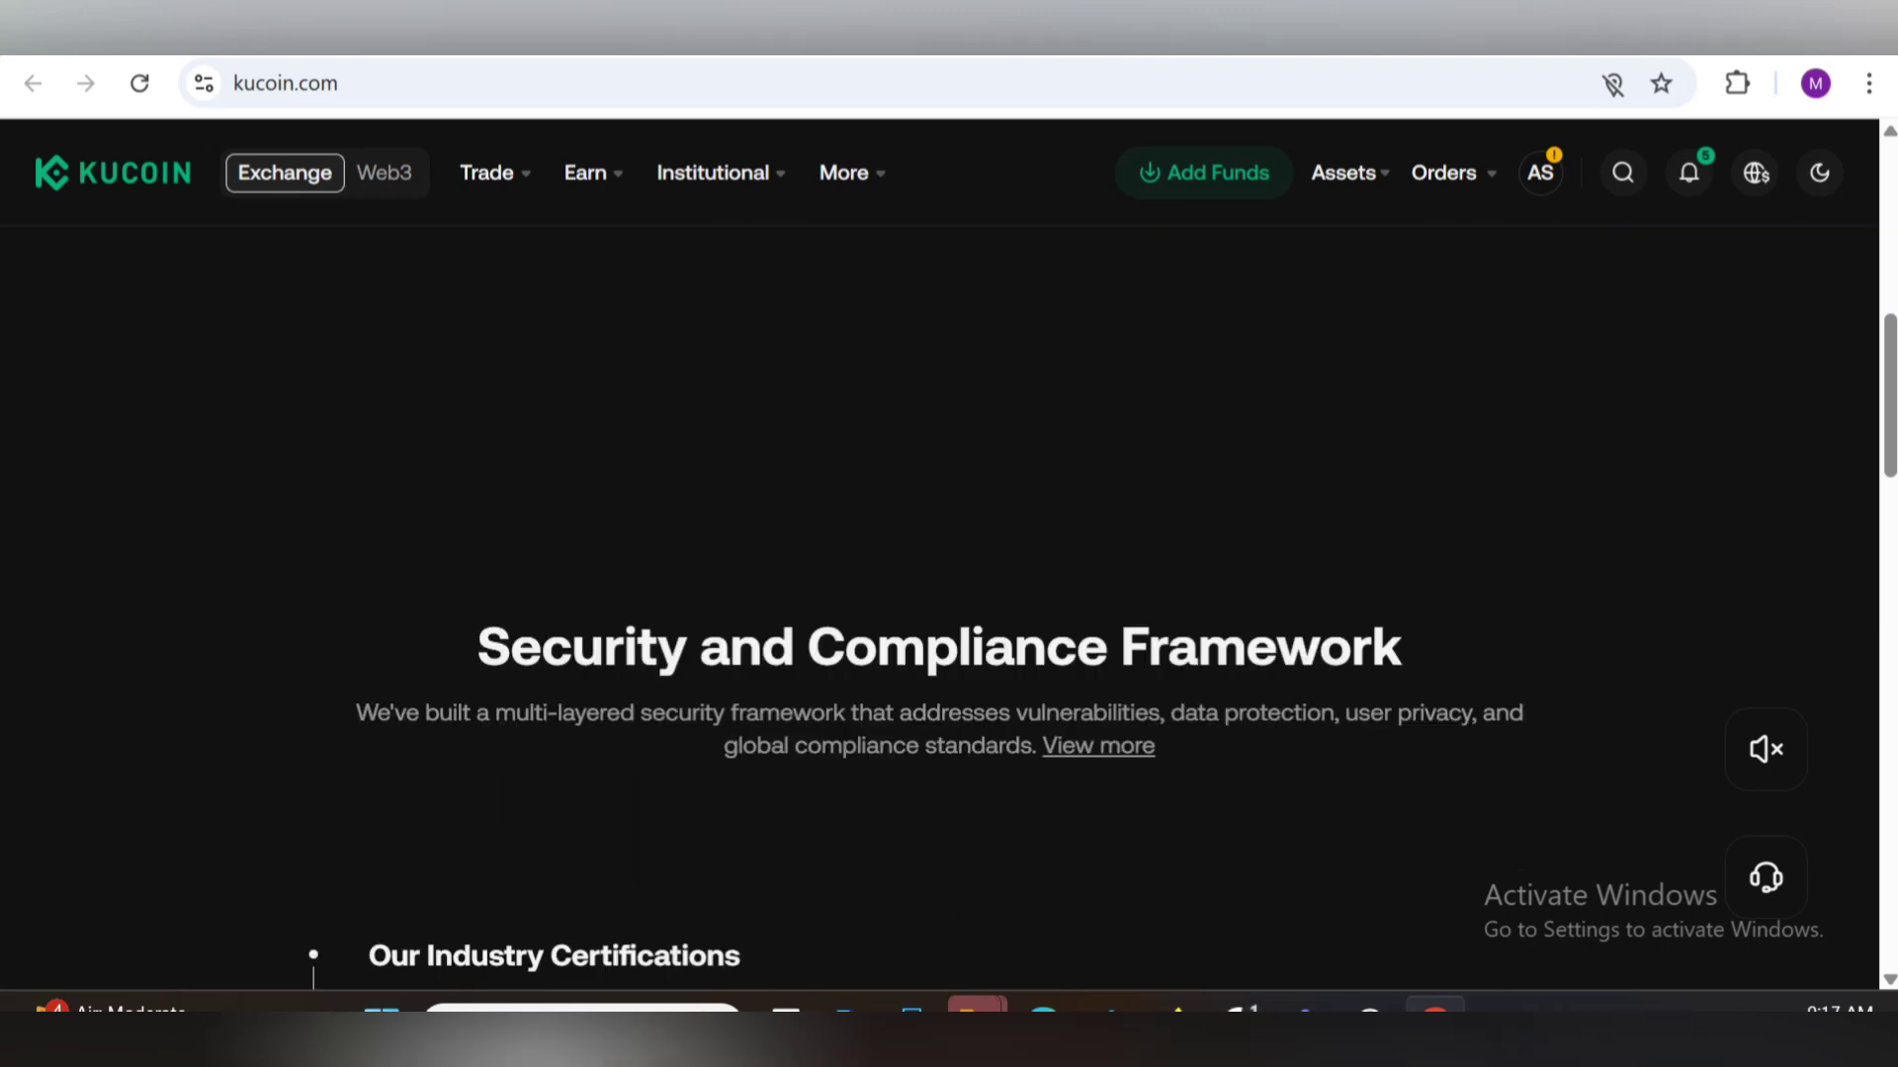
{"action": "scroll", "coordinate": [948, 593], "scroll_direction": "down", "scroll_amount": 3}
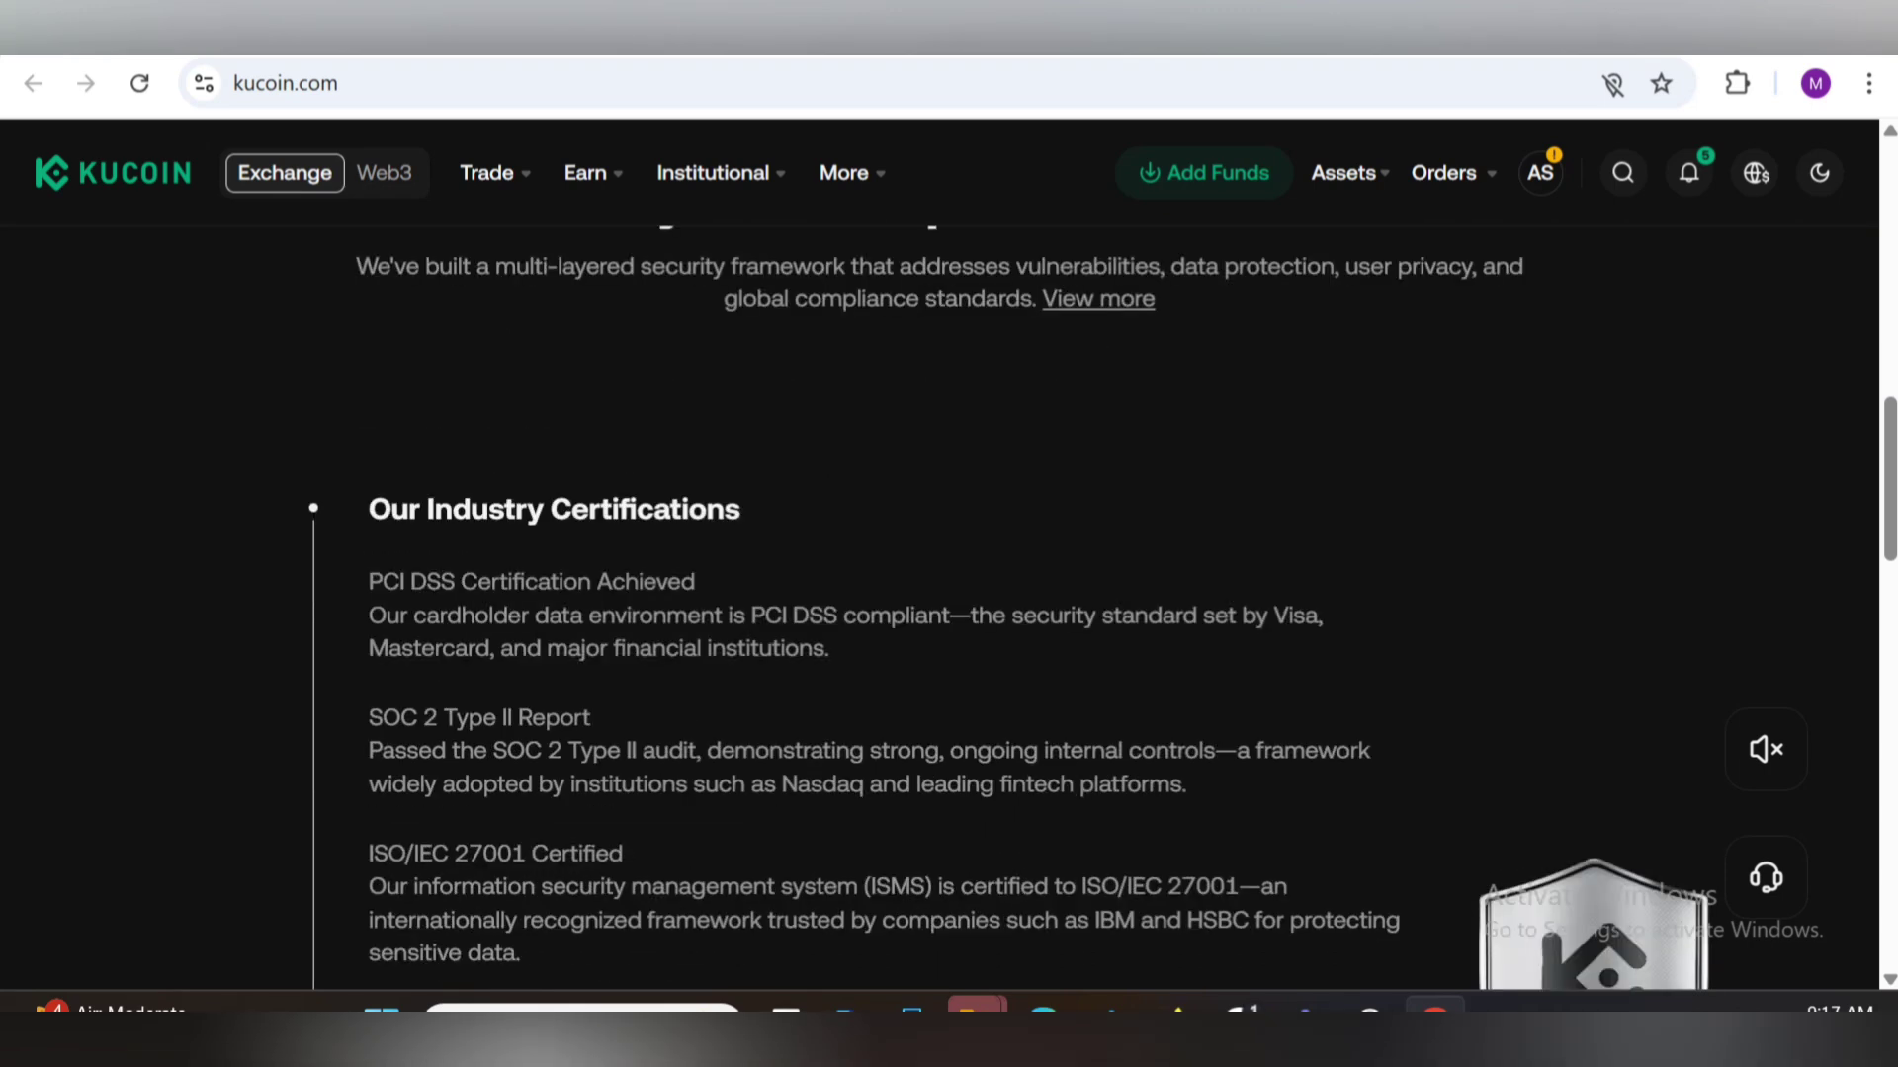
{"action": "scroll", "coordinate": [949, 594], "scroll_direction": "down", "scroll_amount": 2}
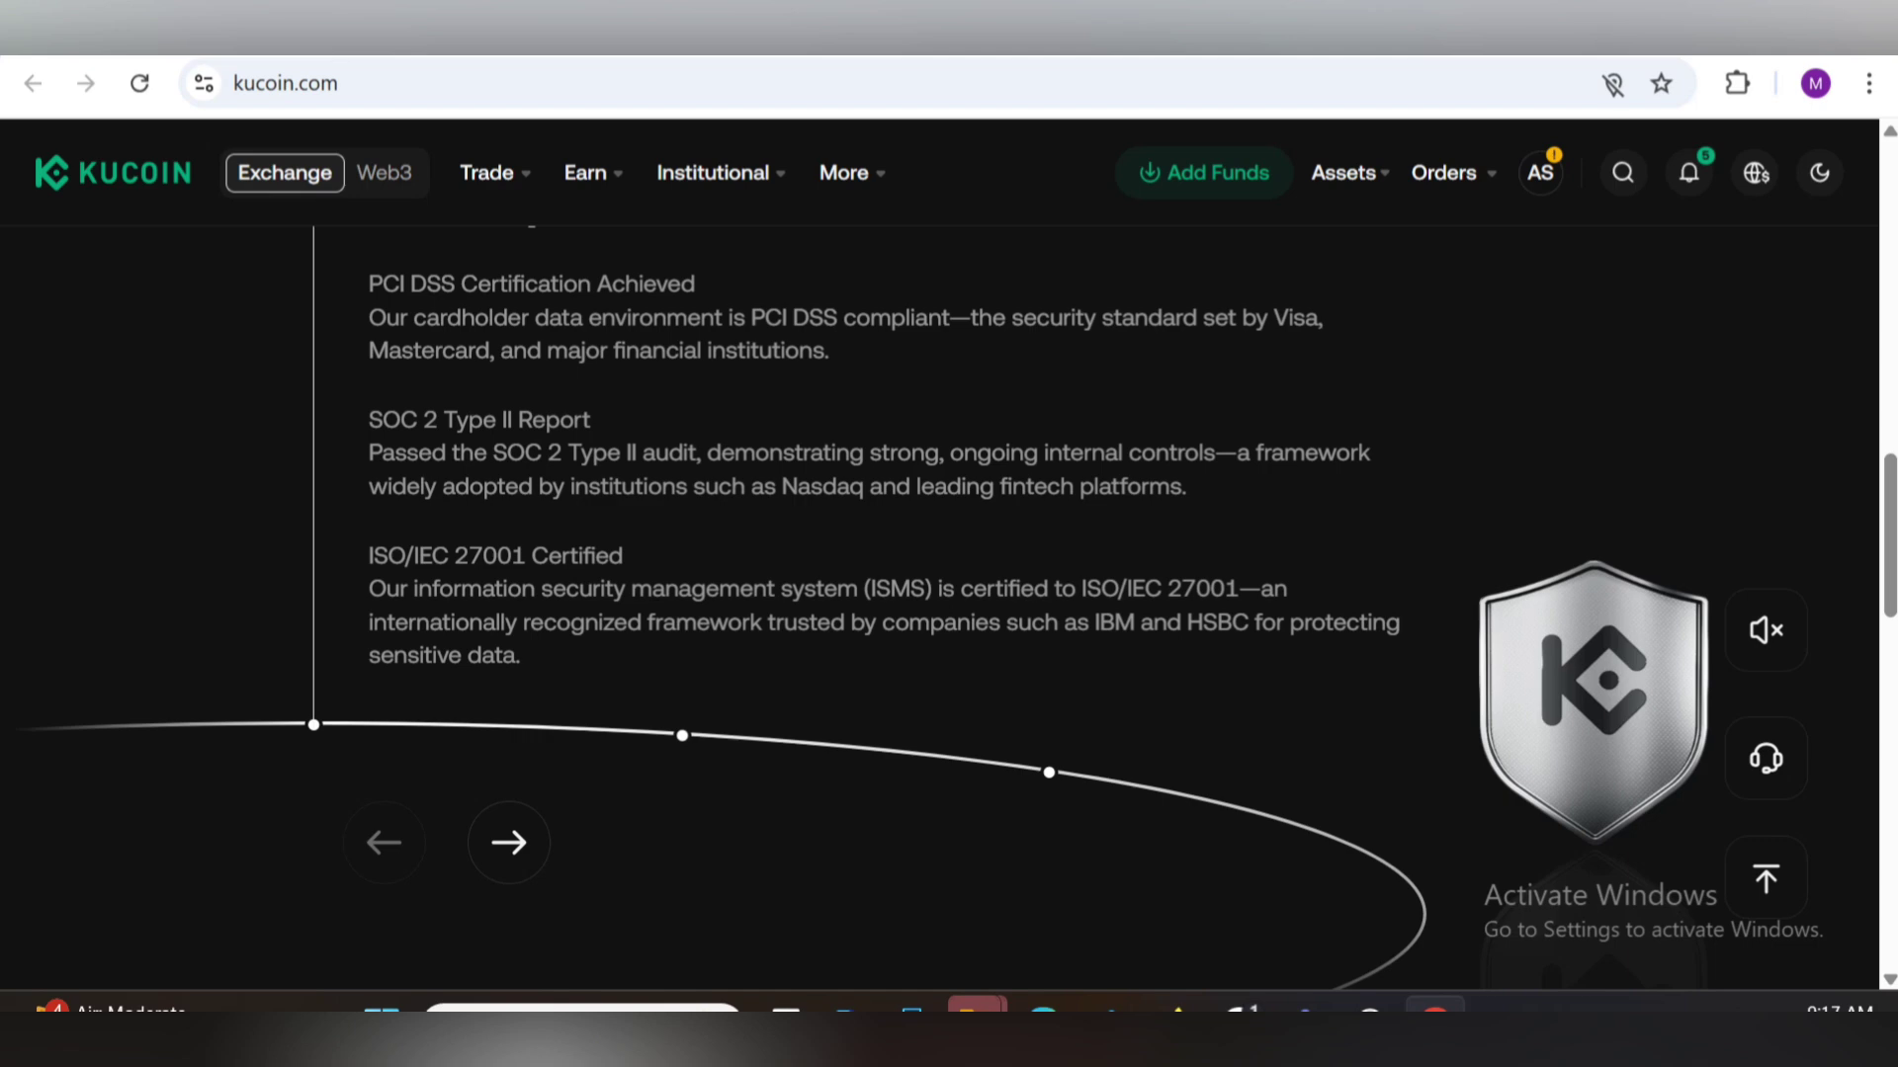
{"action": "scroll", "coordinate": [950, 594], "scroll_direction": "down", "scroll_amount": 2}
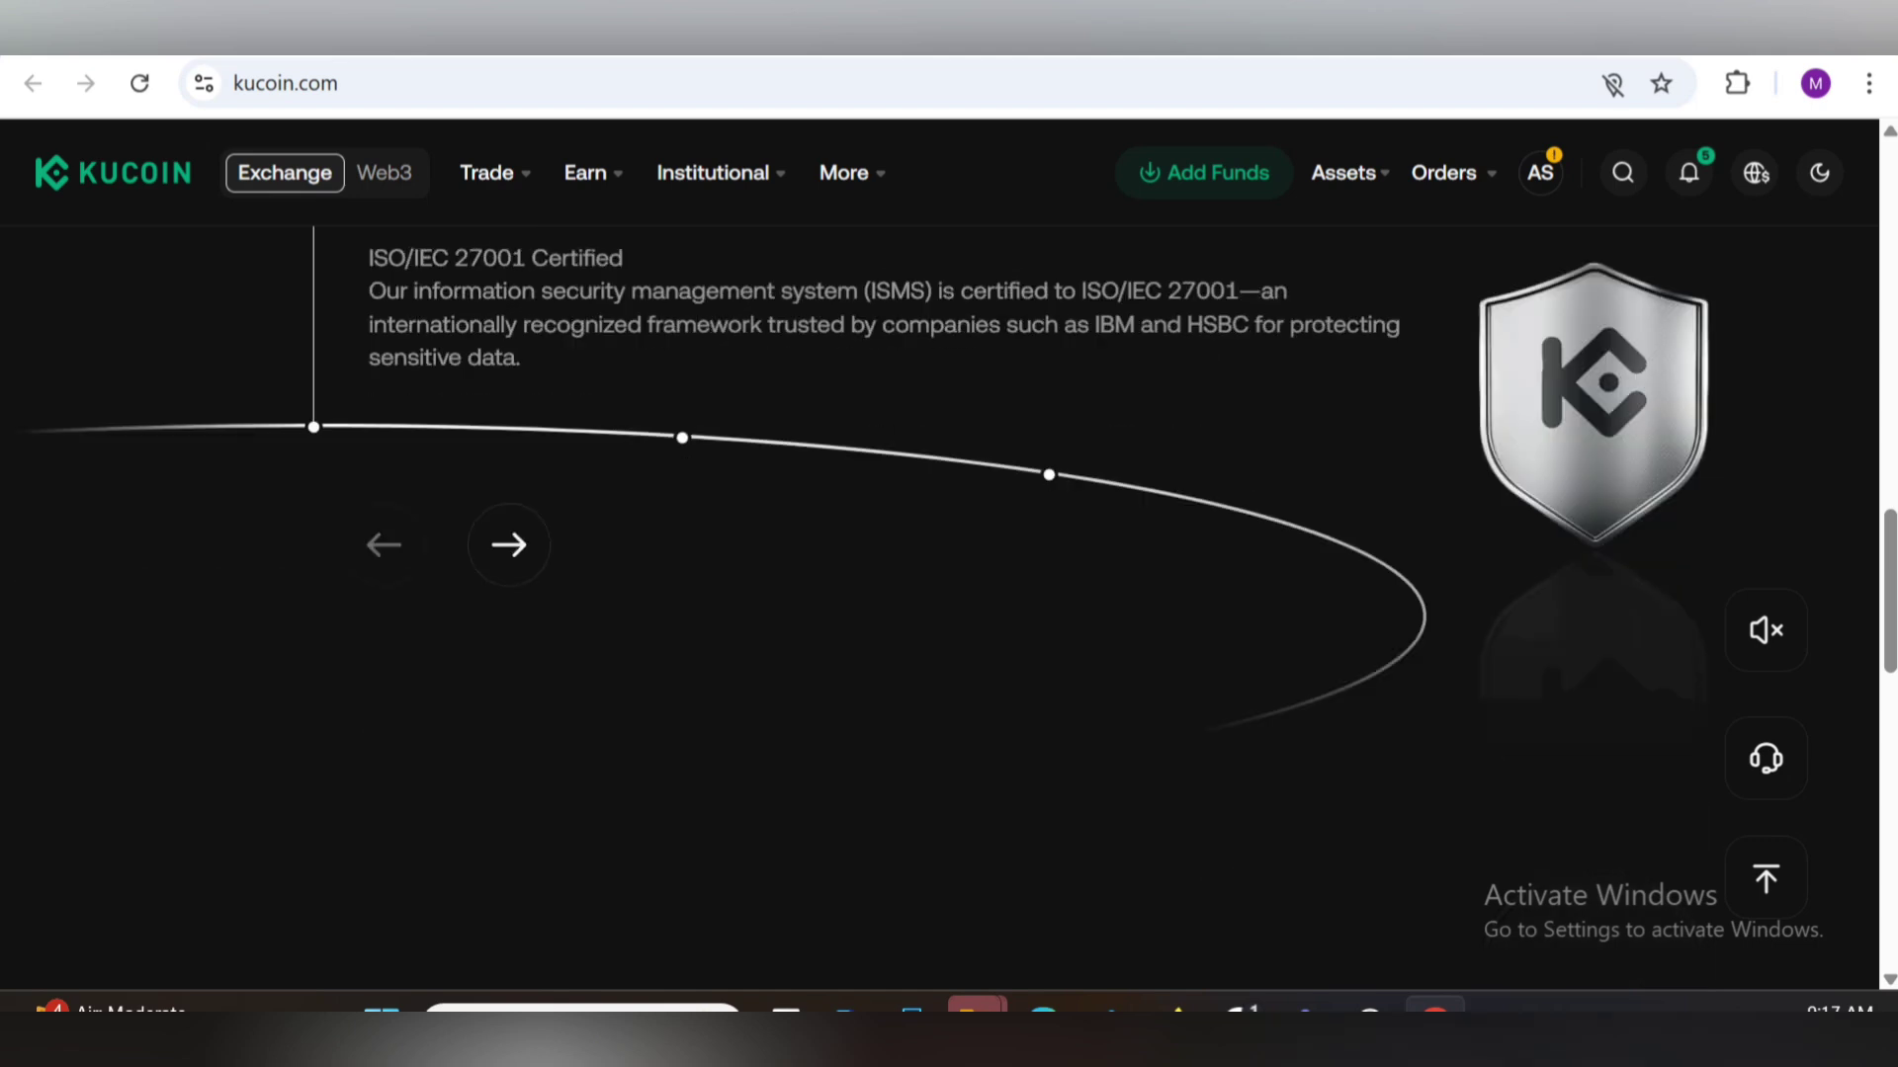